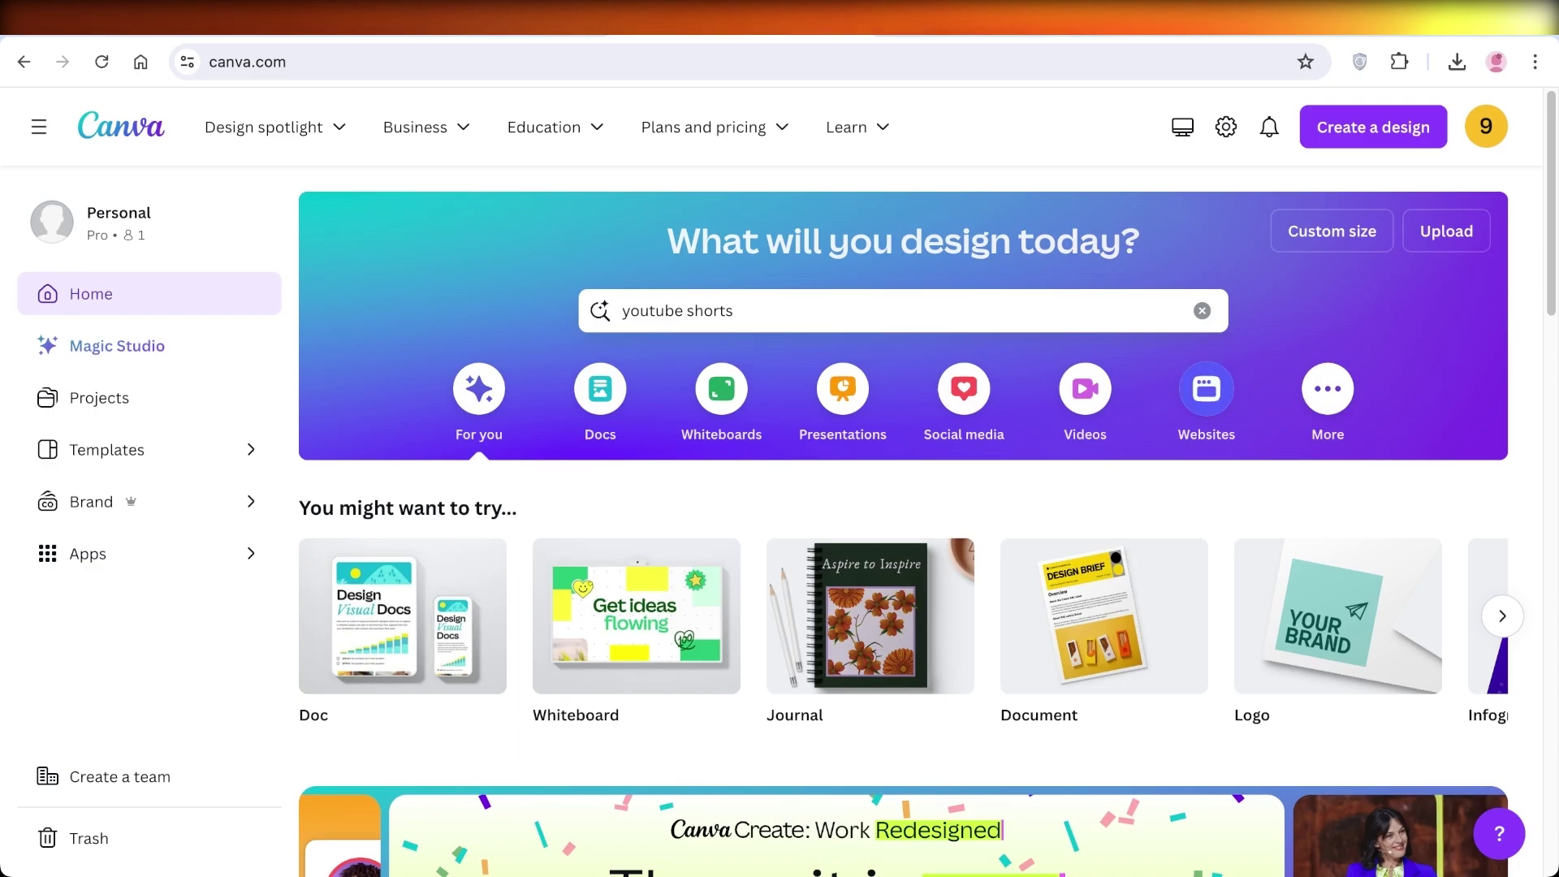
- Clear the design search on the Canva home page and review the ruffled.site domain on the GoDaddy products page
left_click(1202, 311)
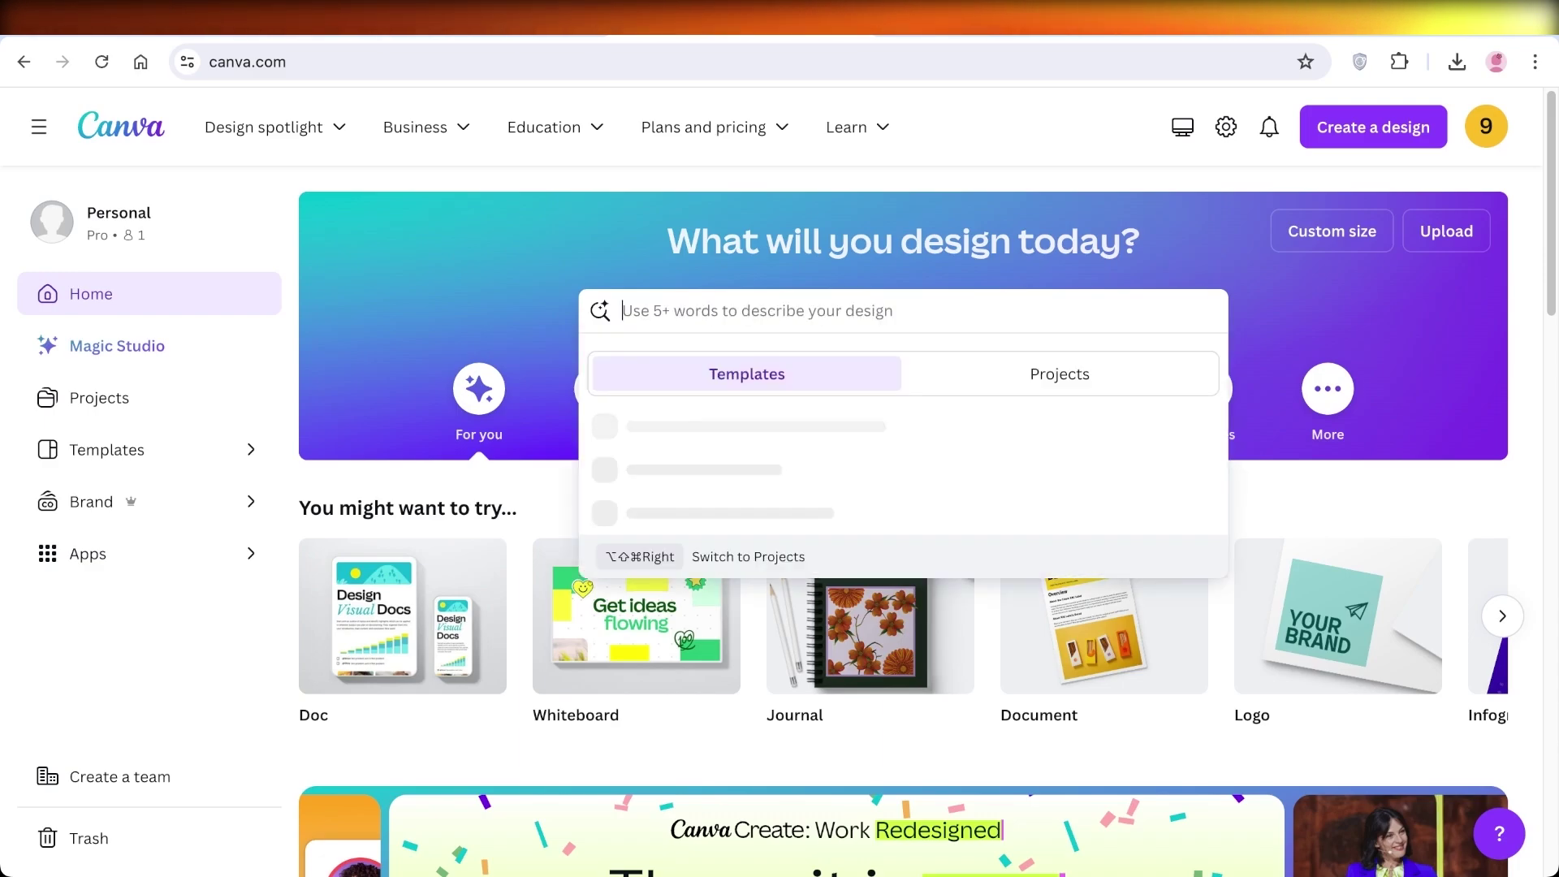
key("Escape")
scroll(869, 504, "down", 2)
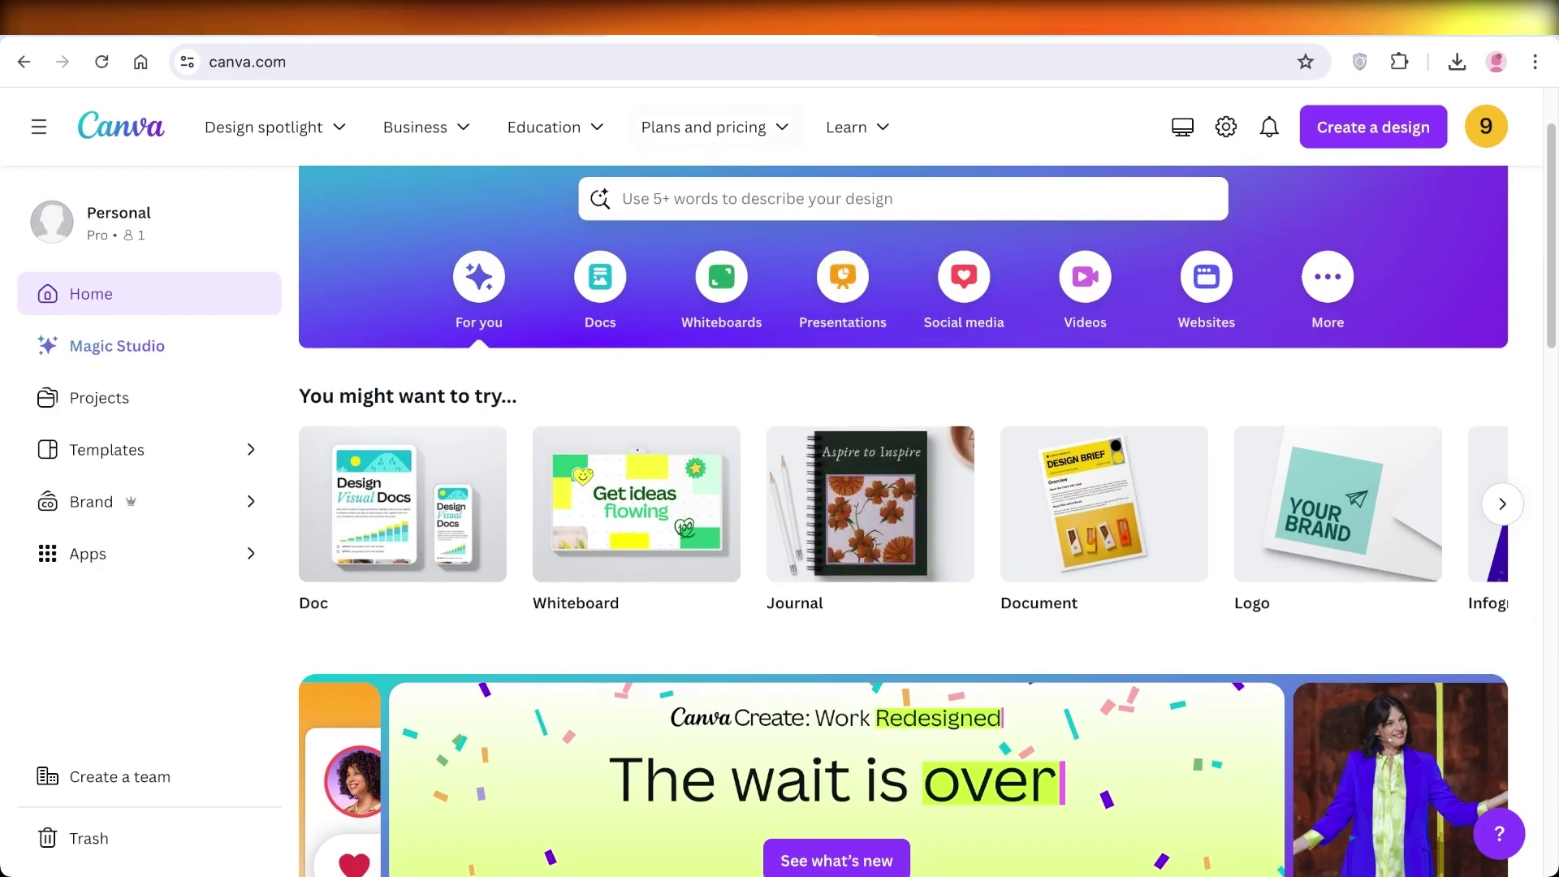
key("ctrl+l")
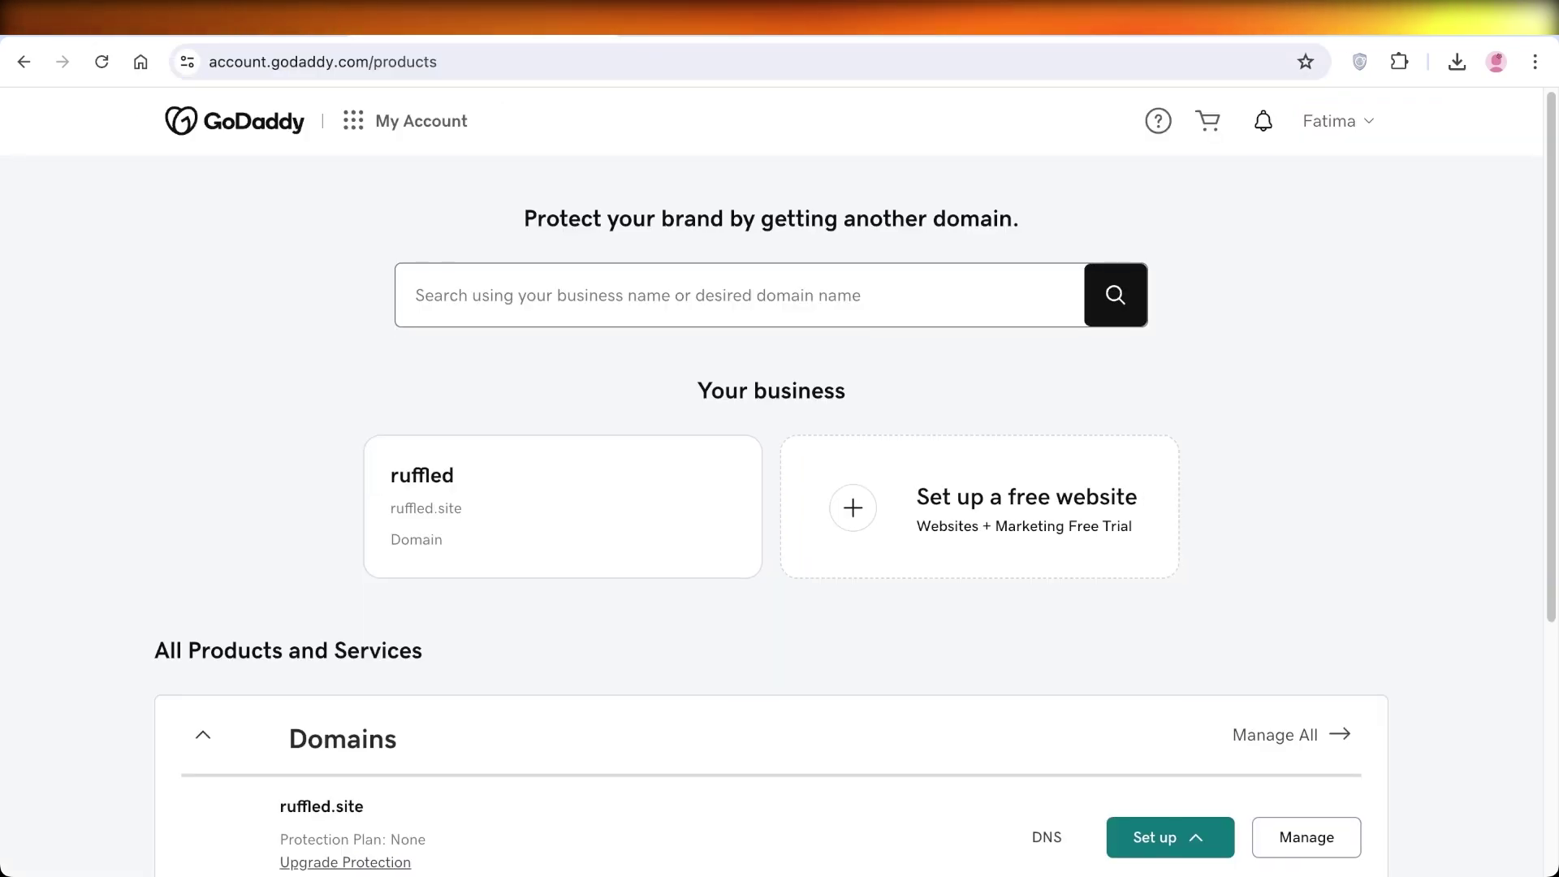
scroll(771, 487, "down", 3)
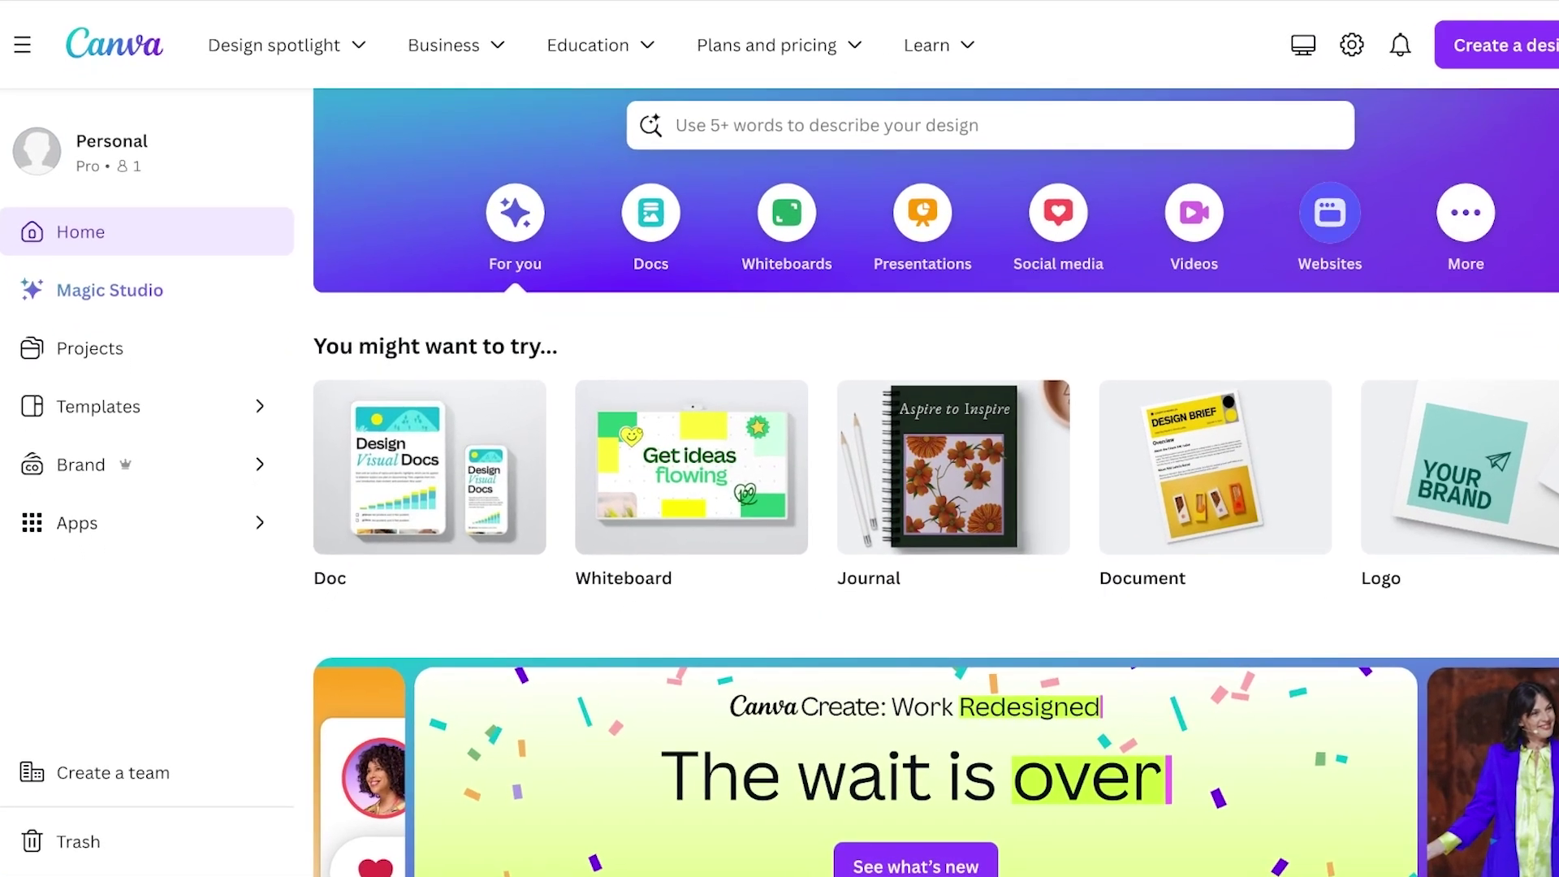
- Look through the recent designs on the Canva home page
scroll(934, 406, "down", 4)
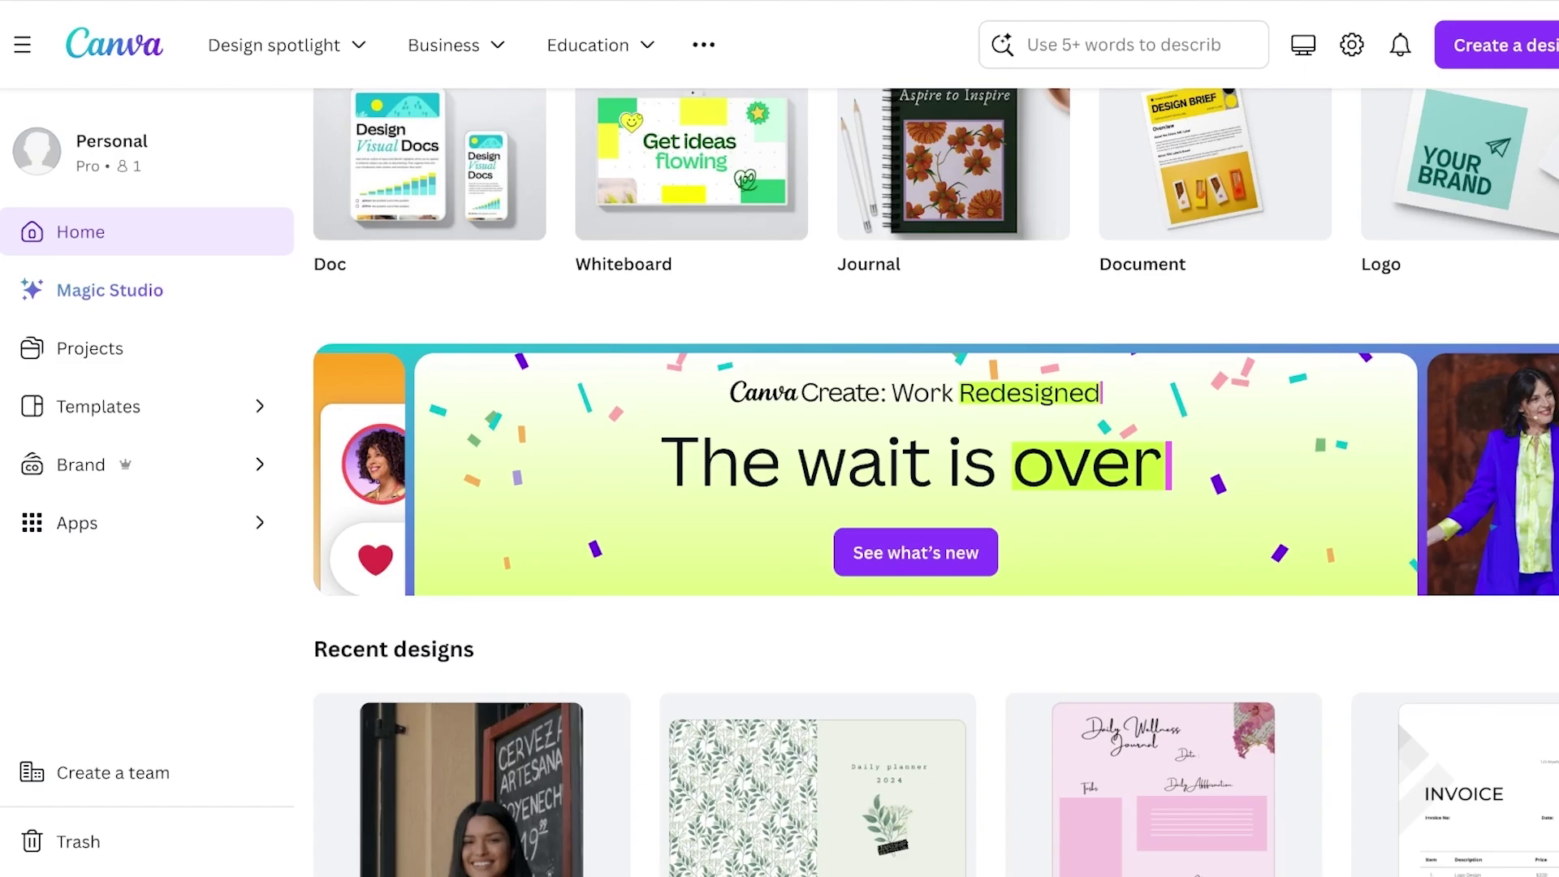
scroll(934, 487, "down", 15)
scroll(934, 487, "up", 5)
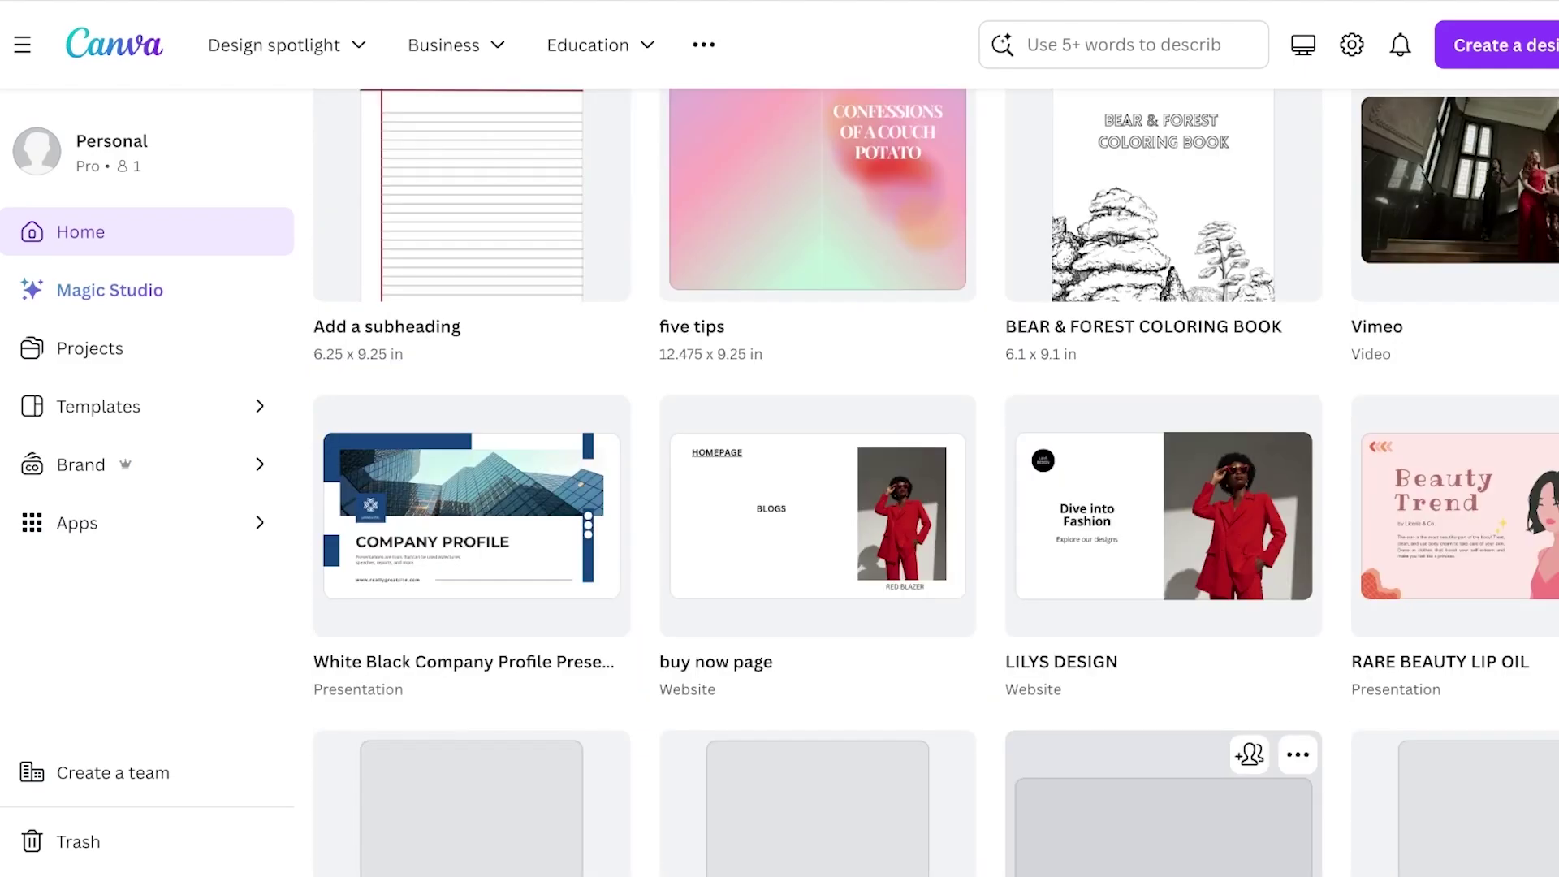
scroll(1511, 341, "down", 8)
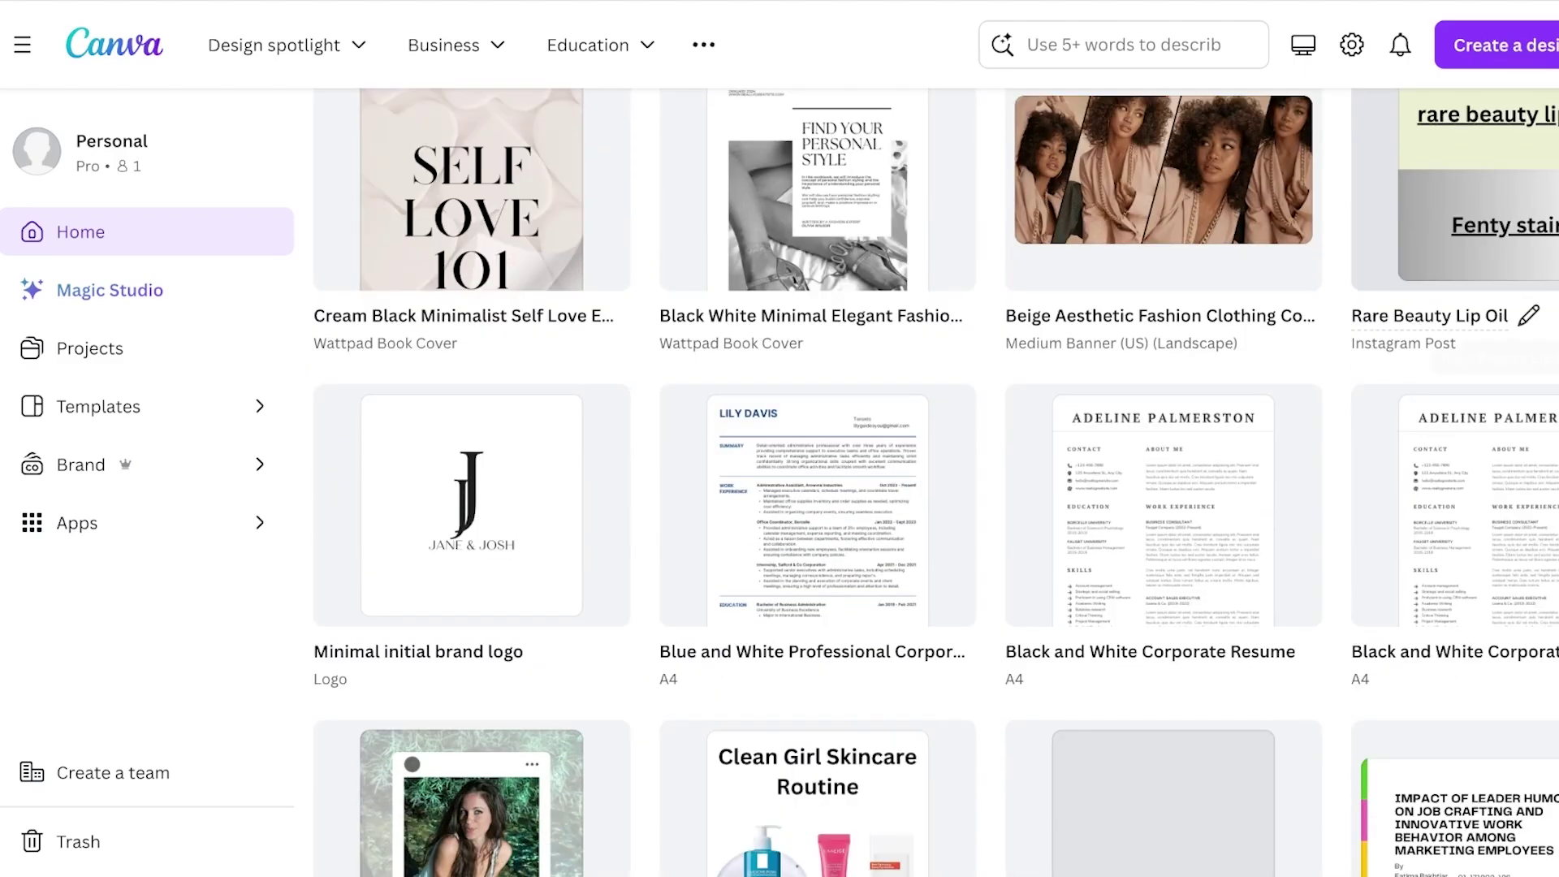
scroll(1510, 341, "down", 4)
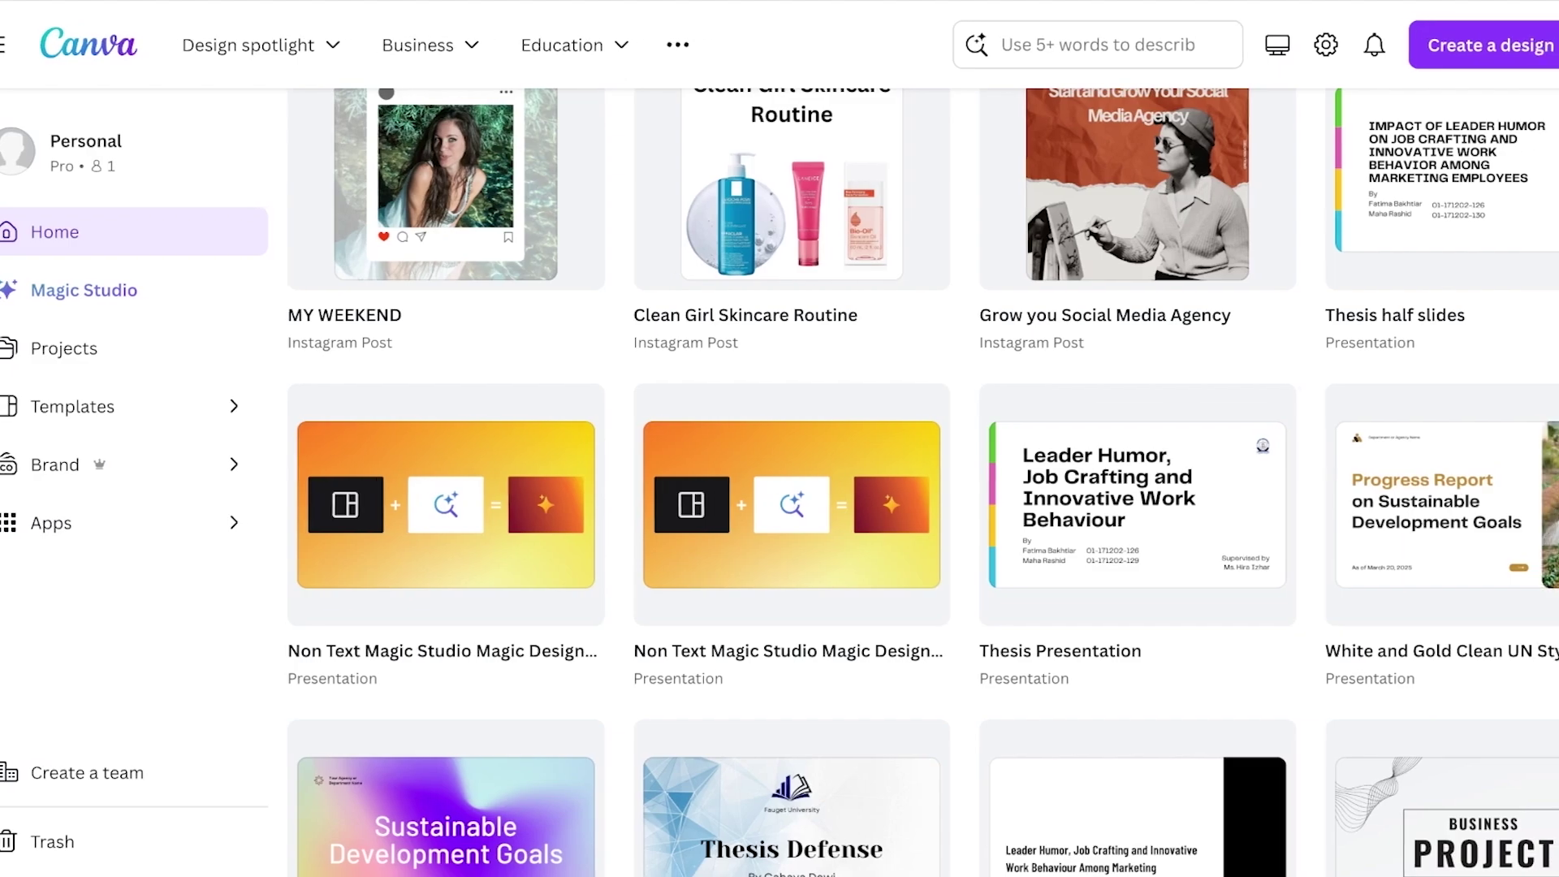
scroll(853, 487, "up", 15)
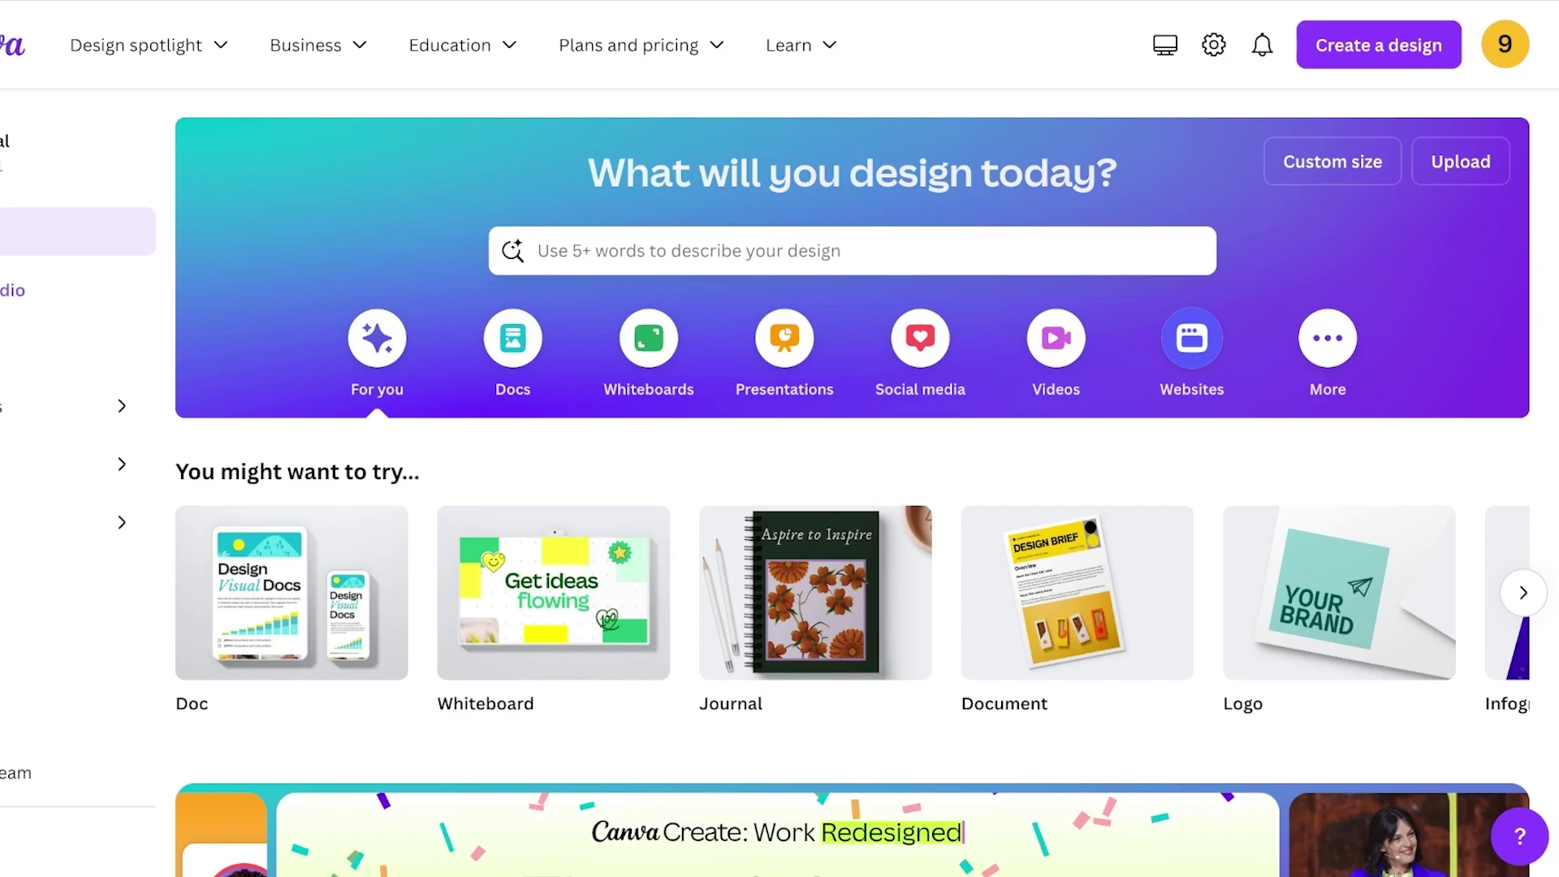
- Show the Websites design category and browse its website types and its general, business and portfolio templates
left_click(1191, 338)
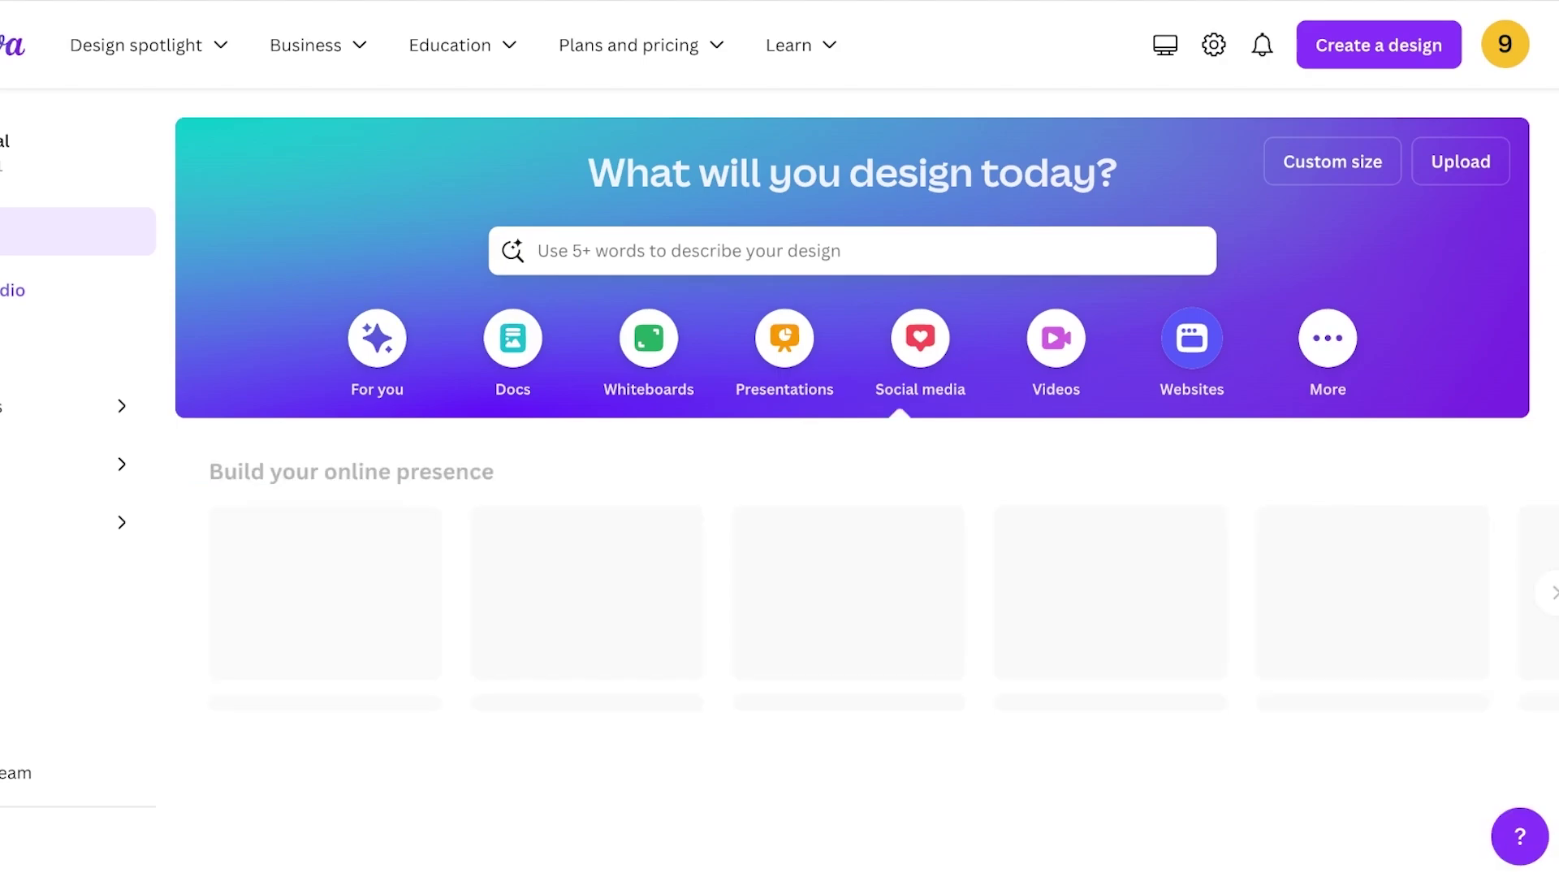
scroll(1192, 337, "down", 1)
scroll(552, 341, "down", 5)
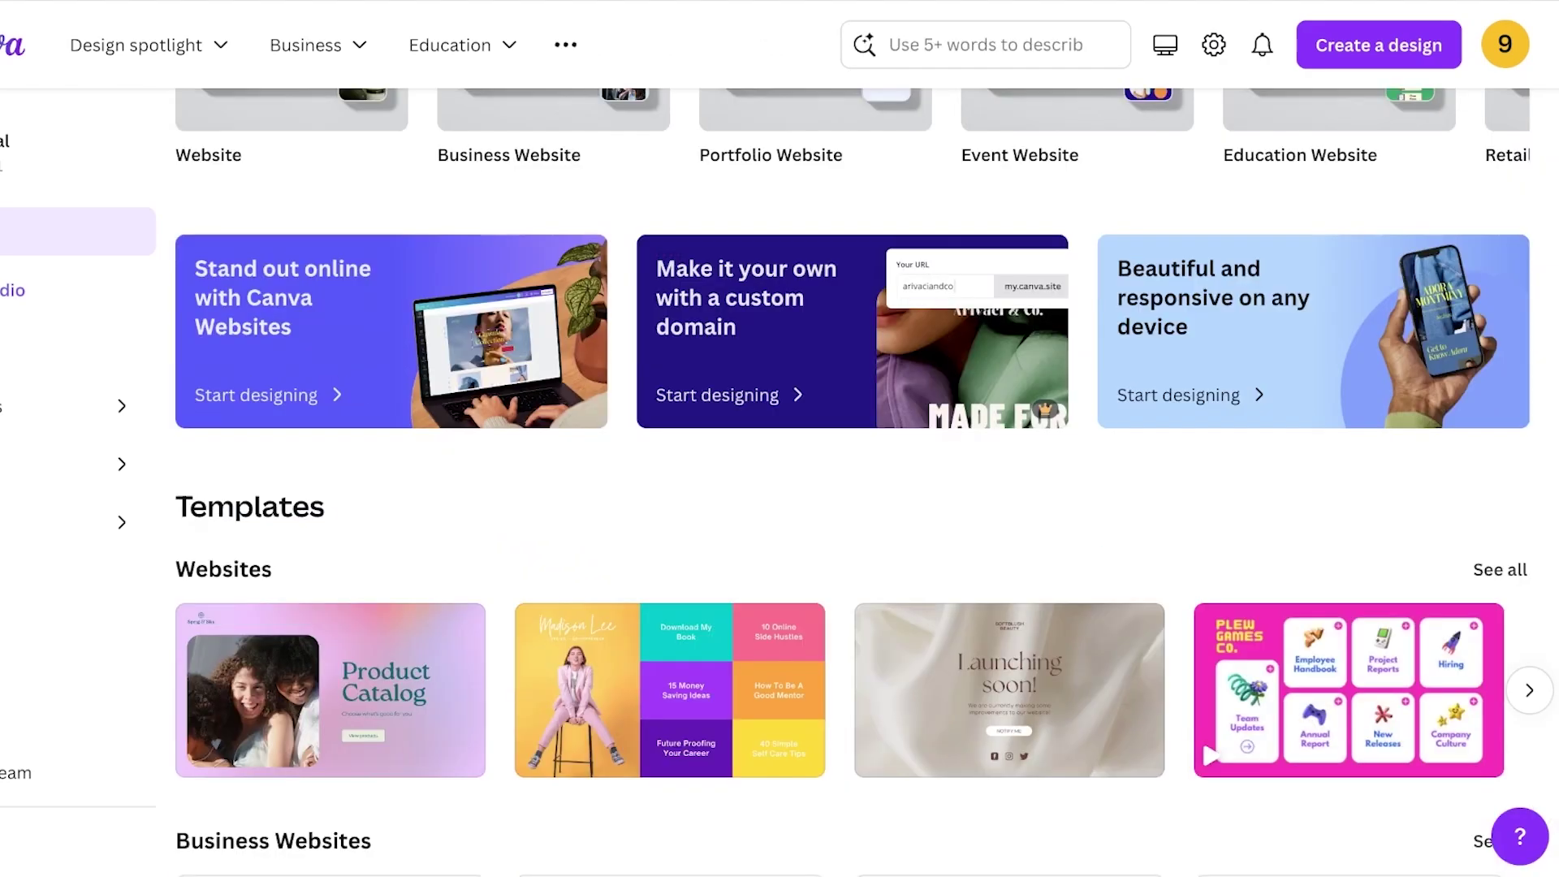
scroll(552, 341, "up", 3)
scroll(552, 341, "down", 7)
scroll(552, 390, "down", 3)
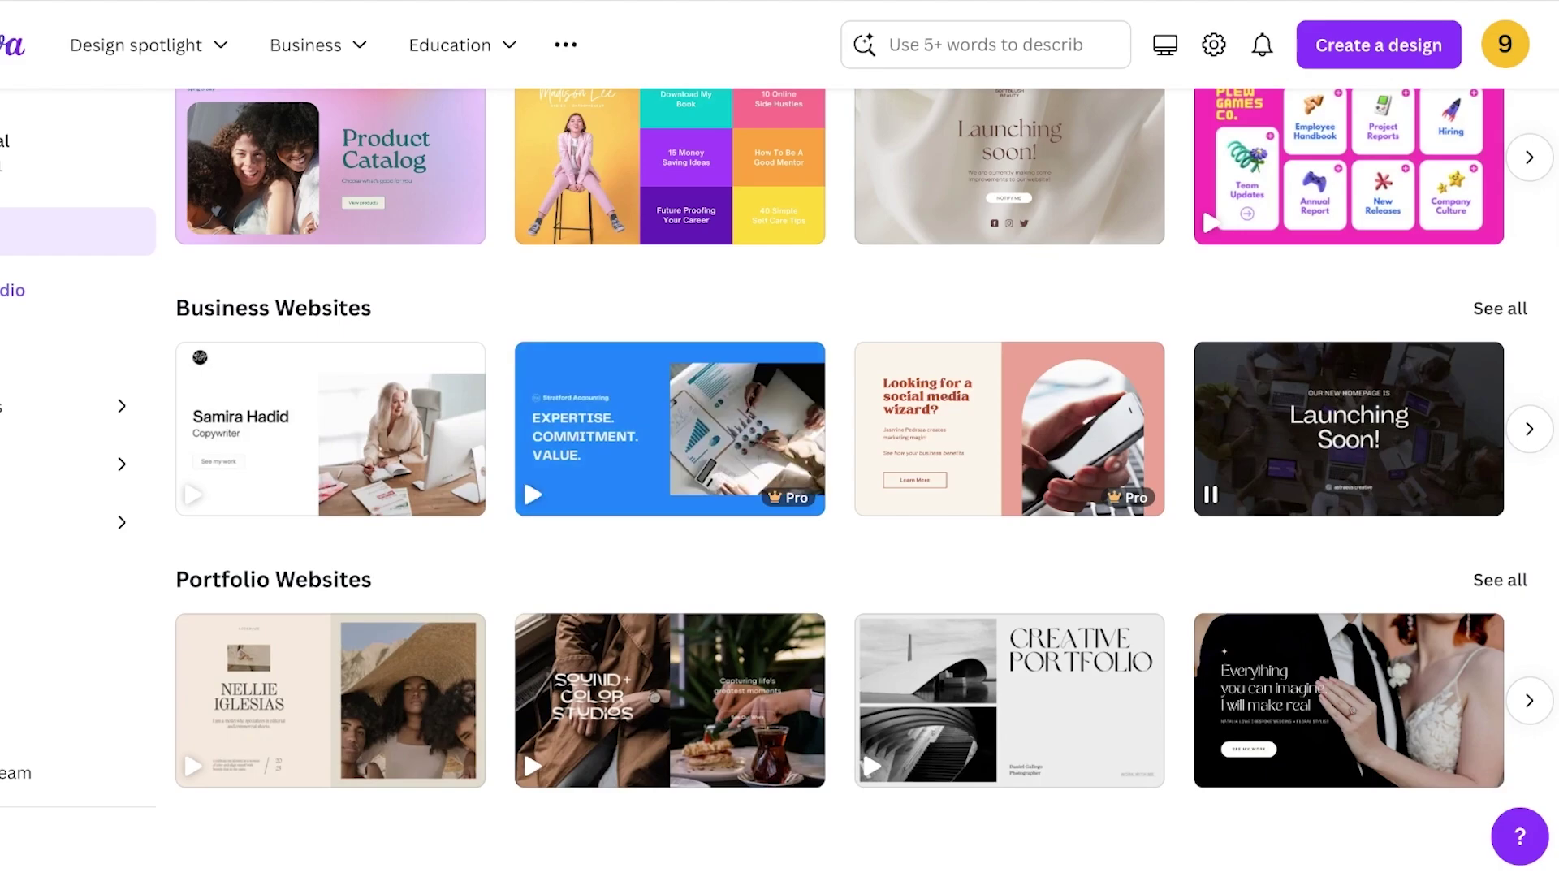
scroll(853, 439, "up", 10)
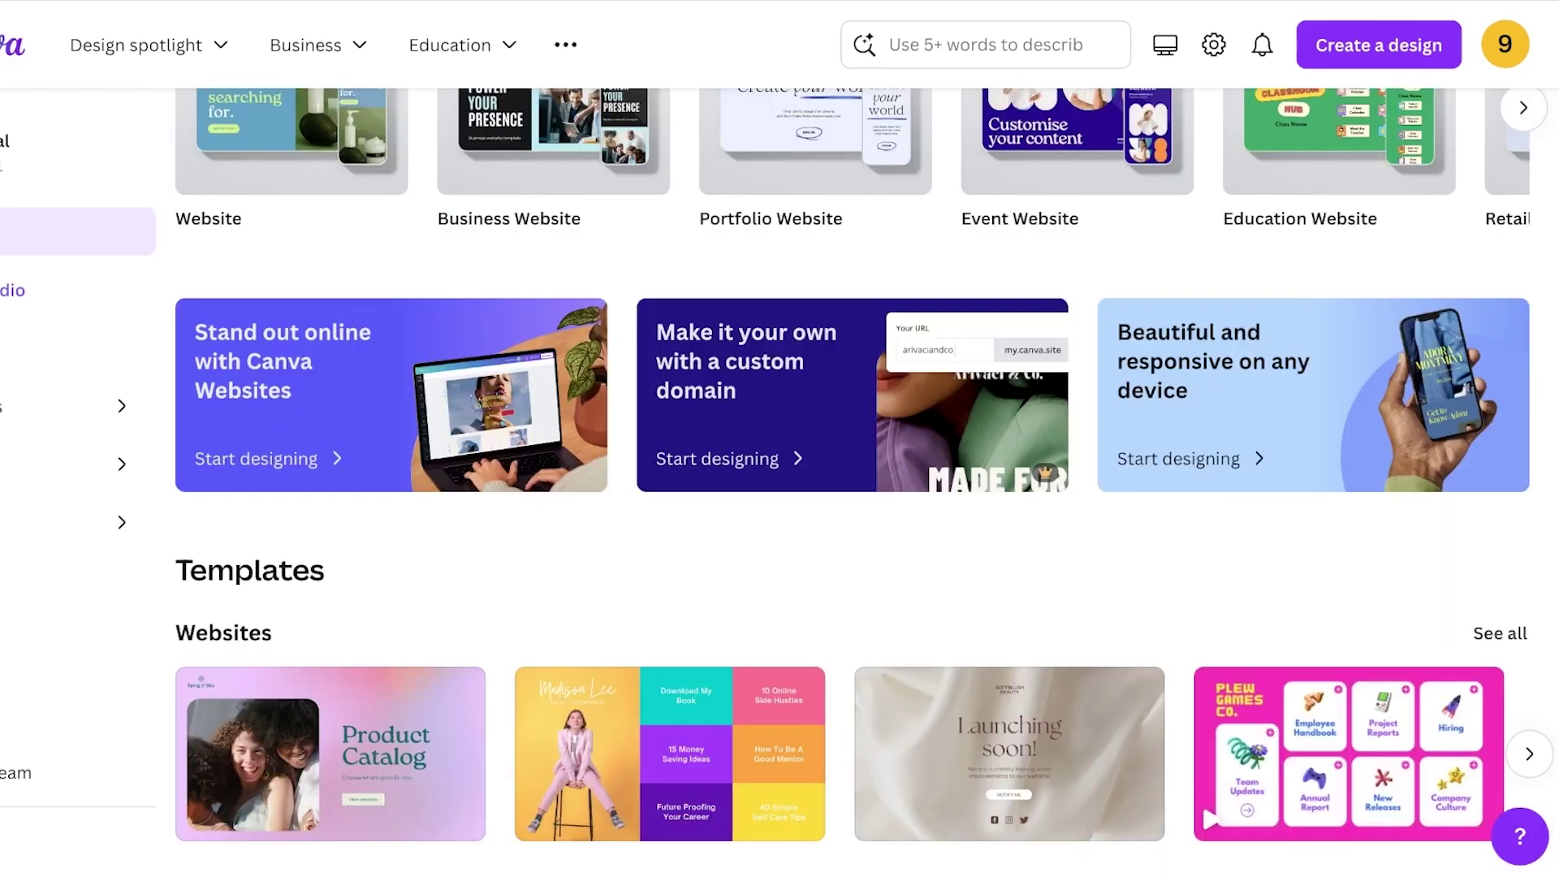
scroll(853, 439, "up", 2)
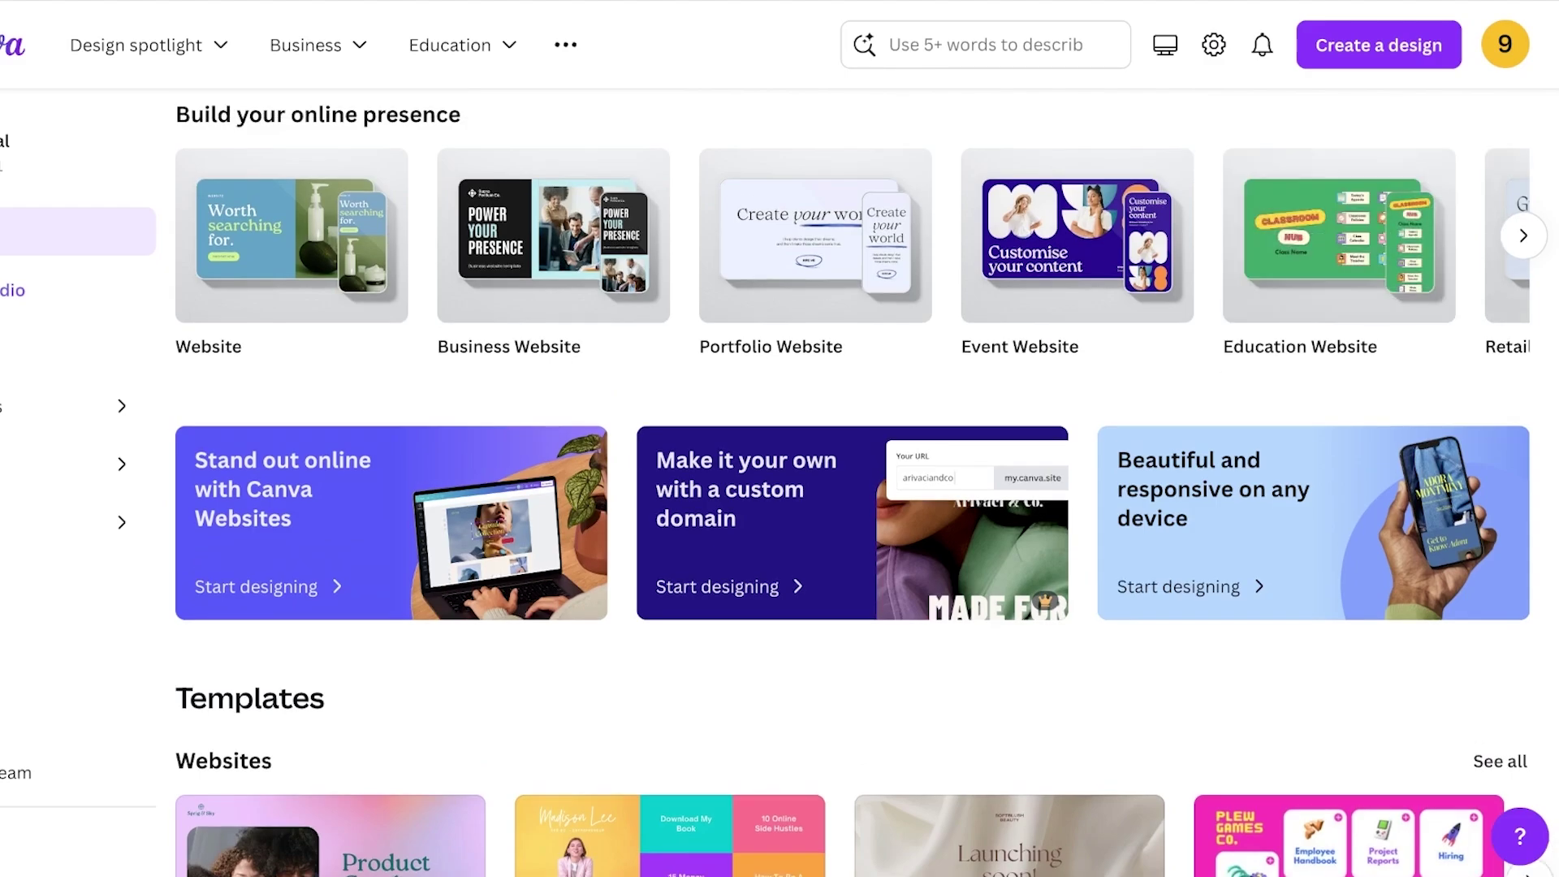
- Create a blank website design and apply all 7 pages of the Phases & Spaces Inc. Home Page Website template
left_click(1523, 236)
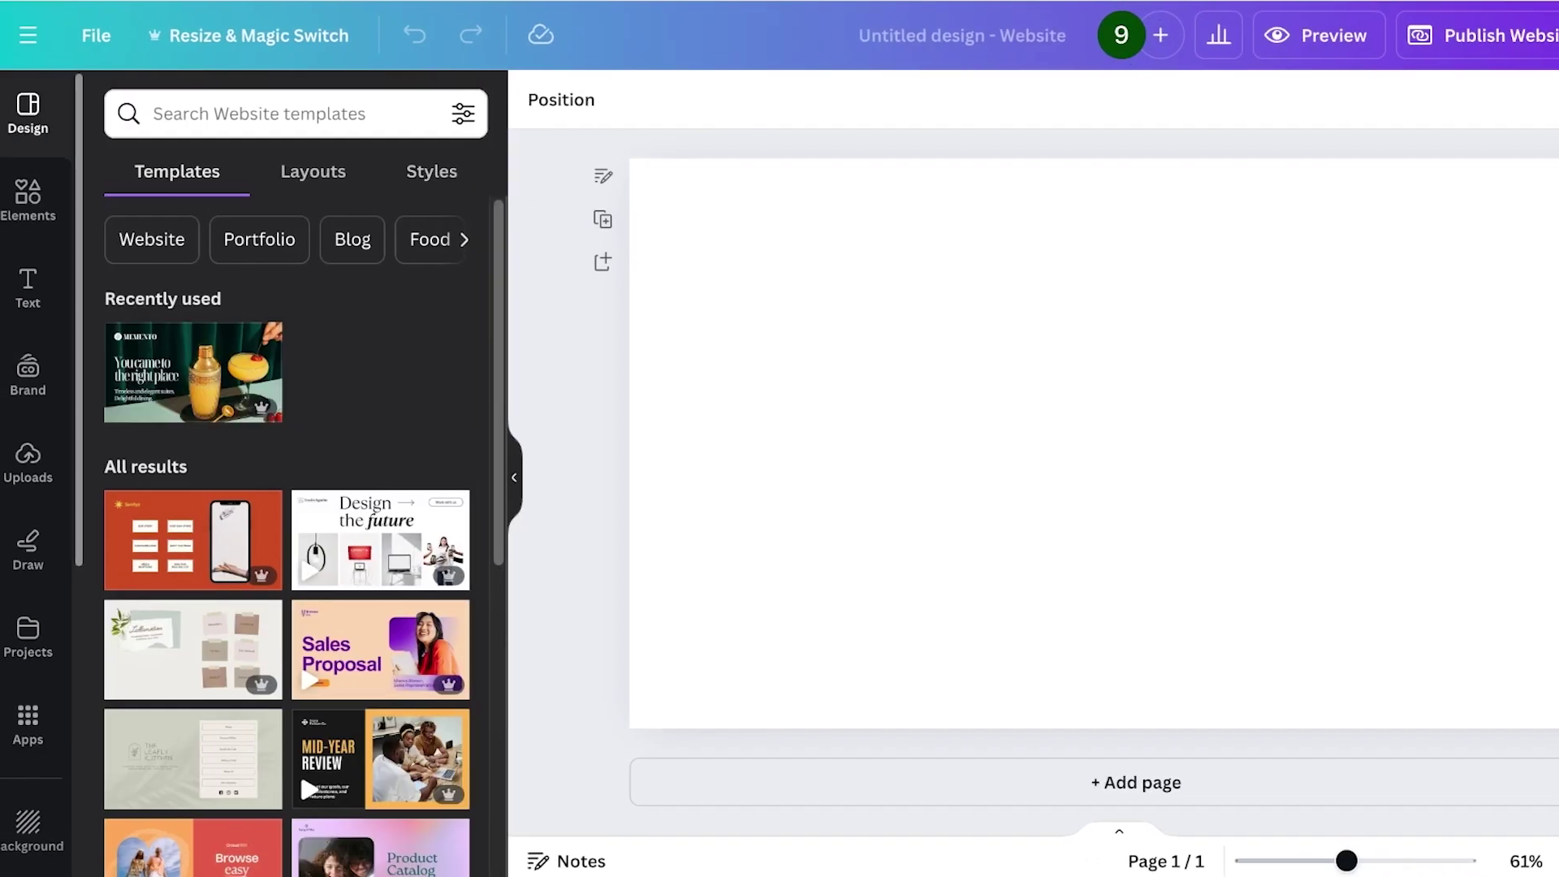
scroll(303, 536, "down", 2)
scroll(303, 536, "down", 5)
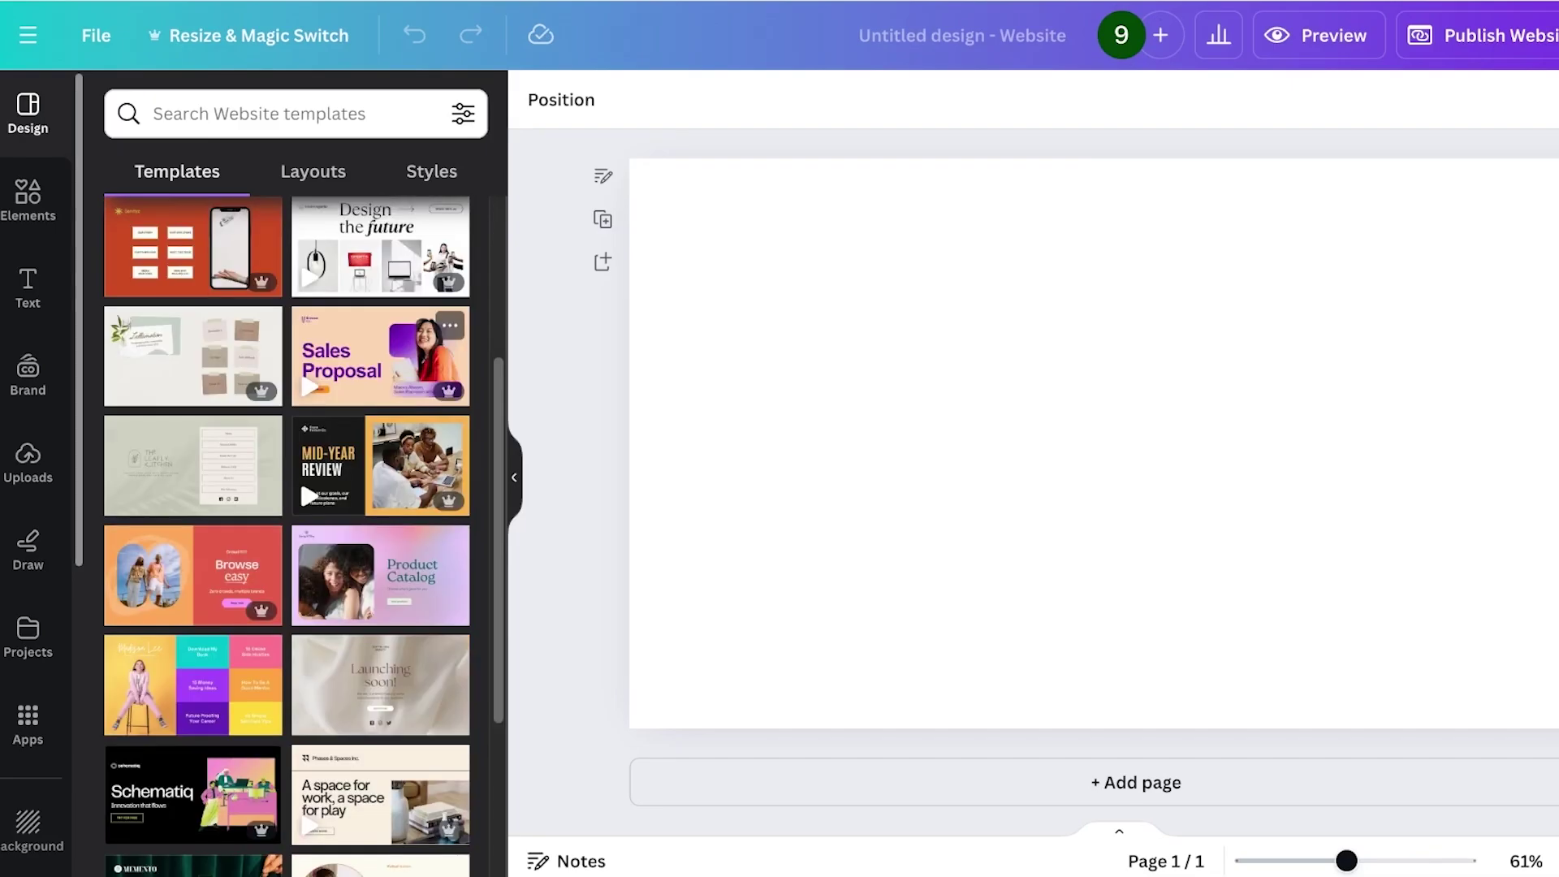
scroll(226, 681, "down", 3)
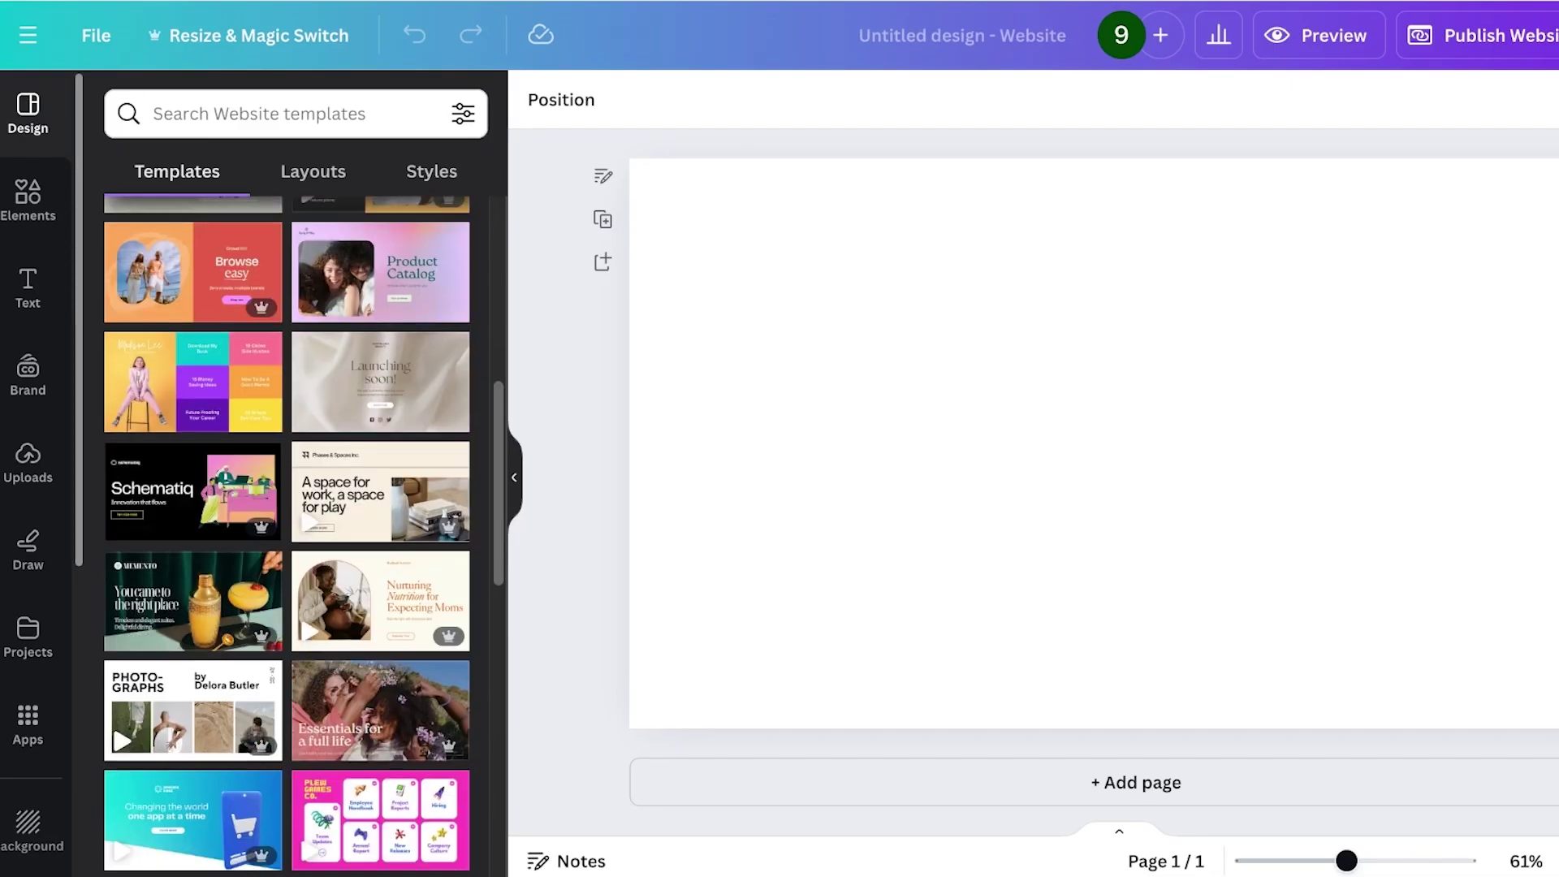
scroll(382, 666, "down", 3)
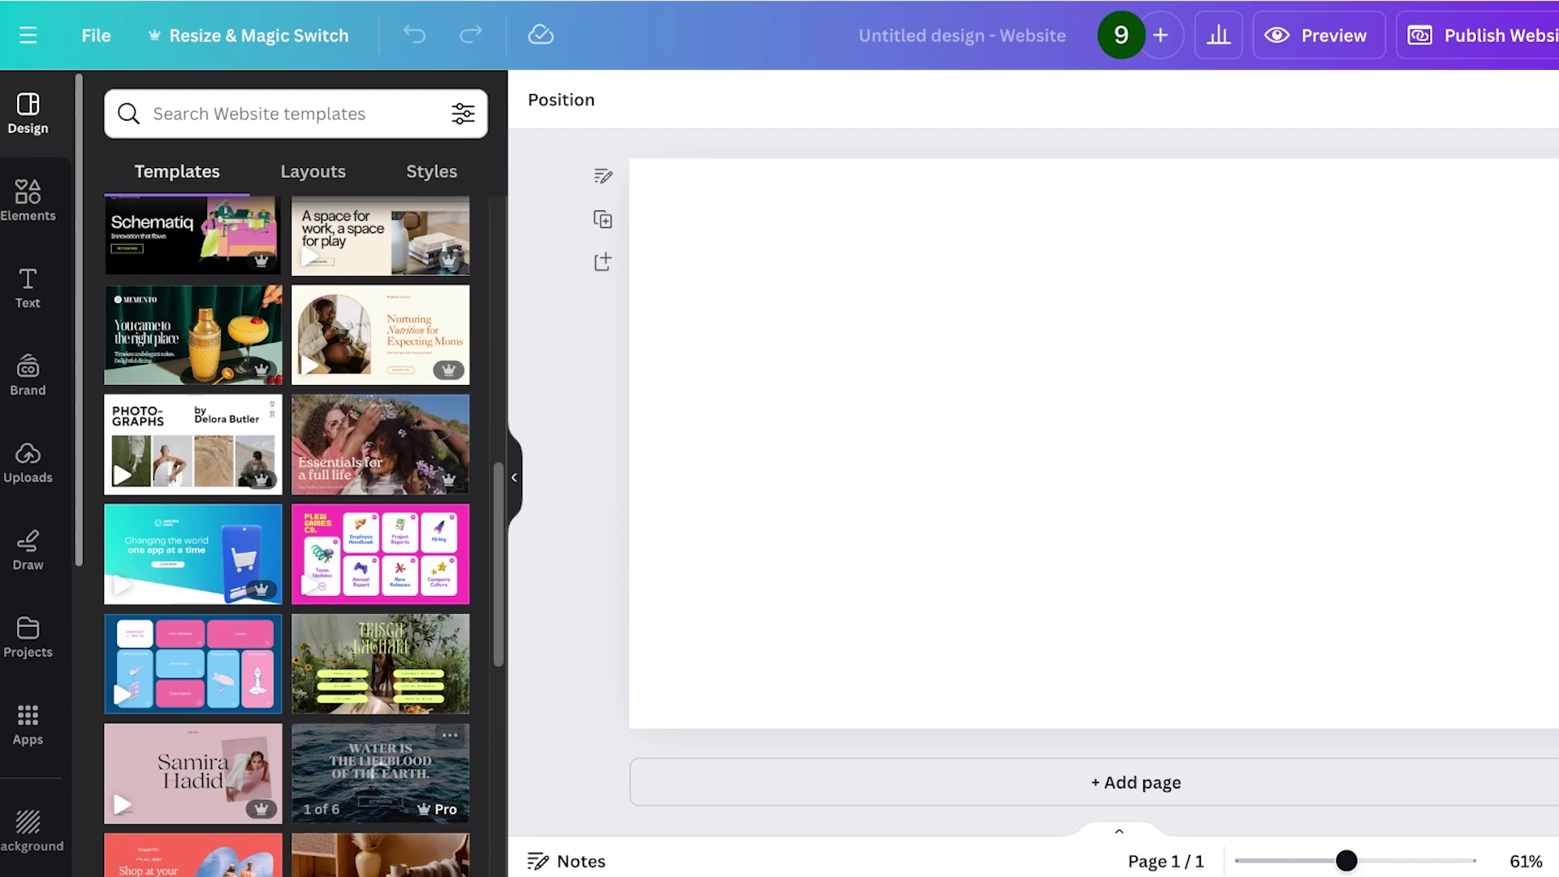
scroll(110, 797, "down", 3)
left_click(110, 798)
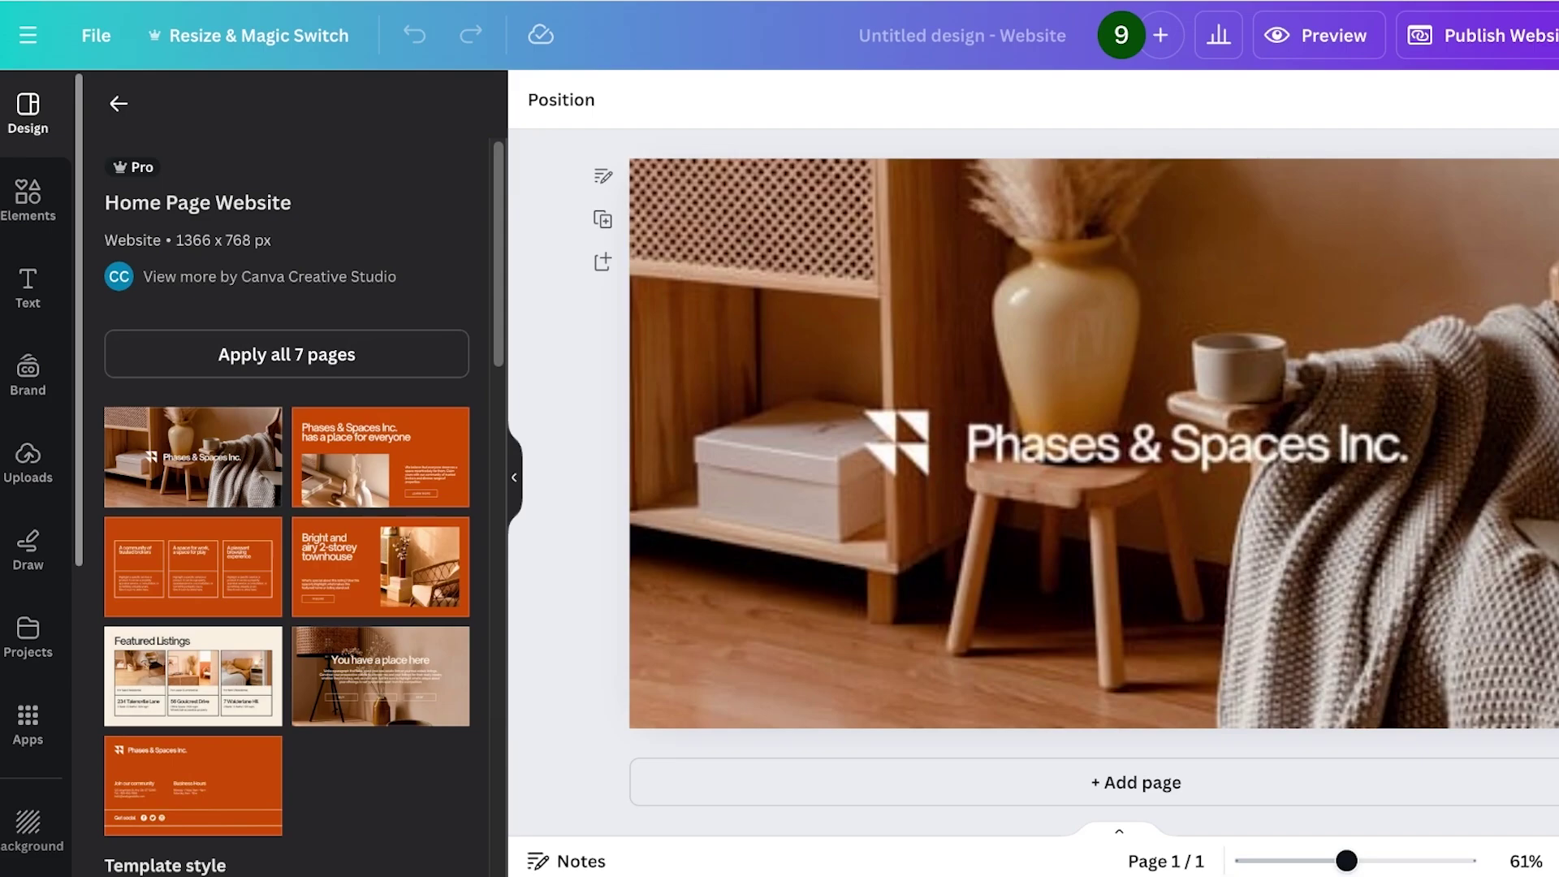
scroll(1186, 445, "up", 10)
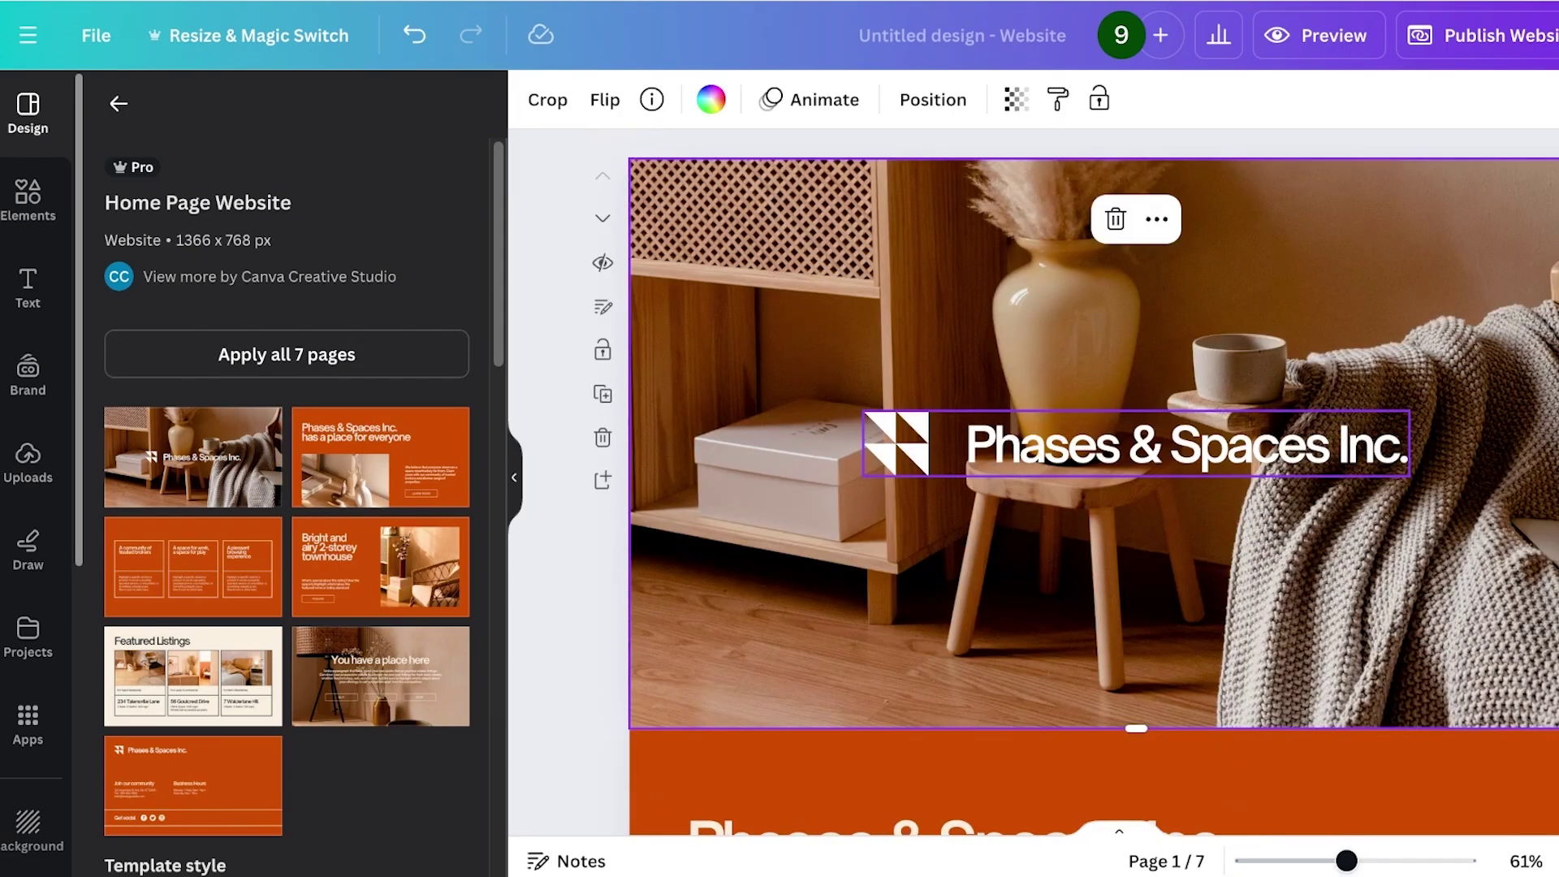
- Replace the Phases & Spaces Inc. title on the first page with "Ruffled - Buy your style"
triple_click(1185, 445)
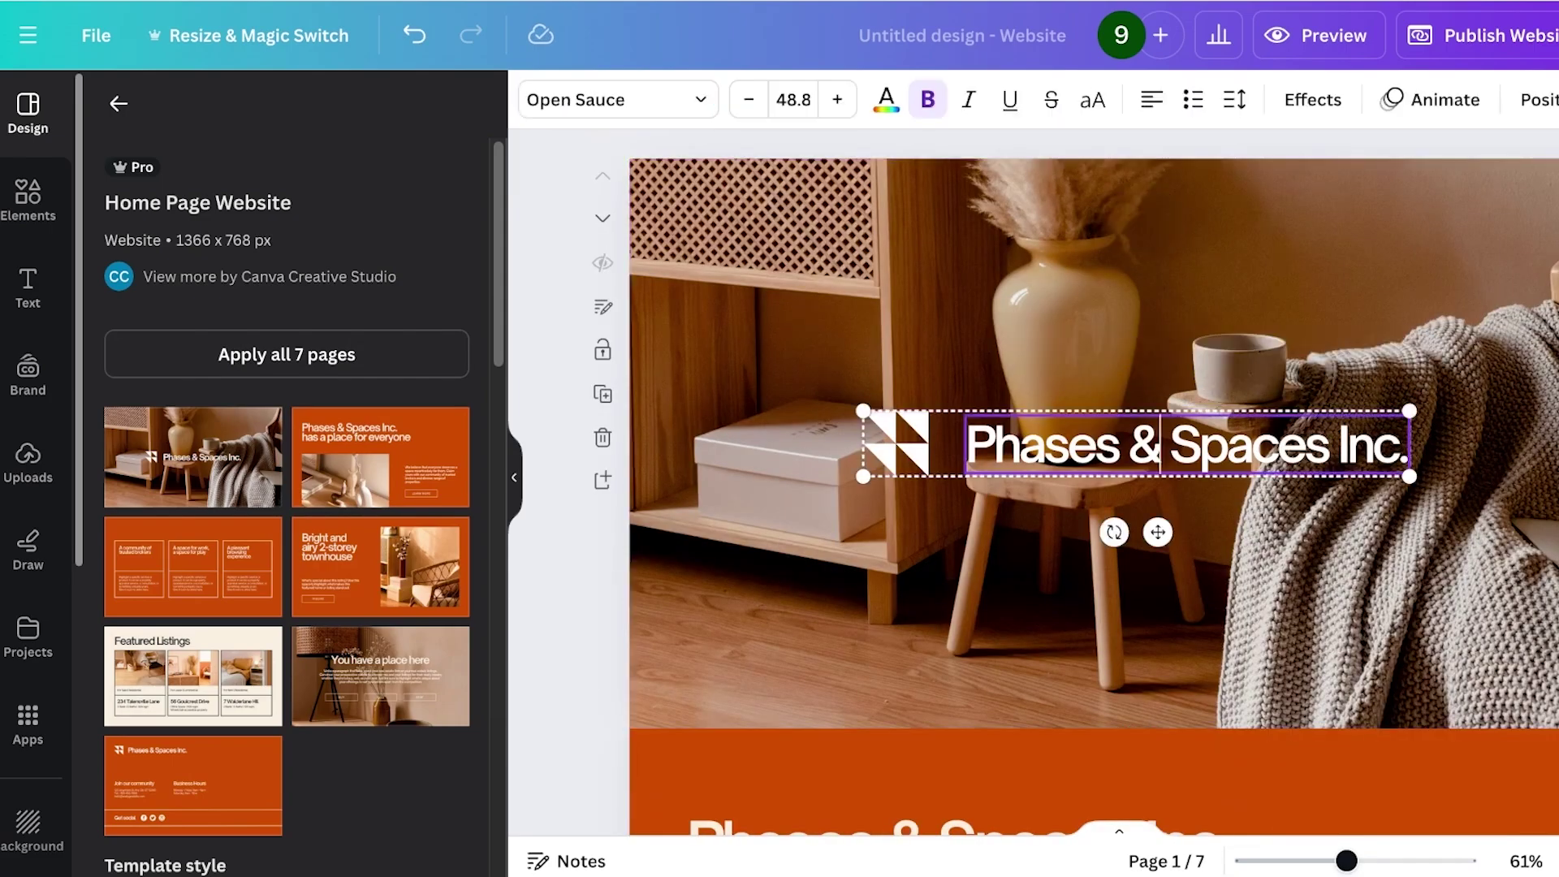
key("BackSpace")
type("Ruf")
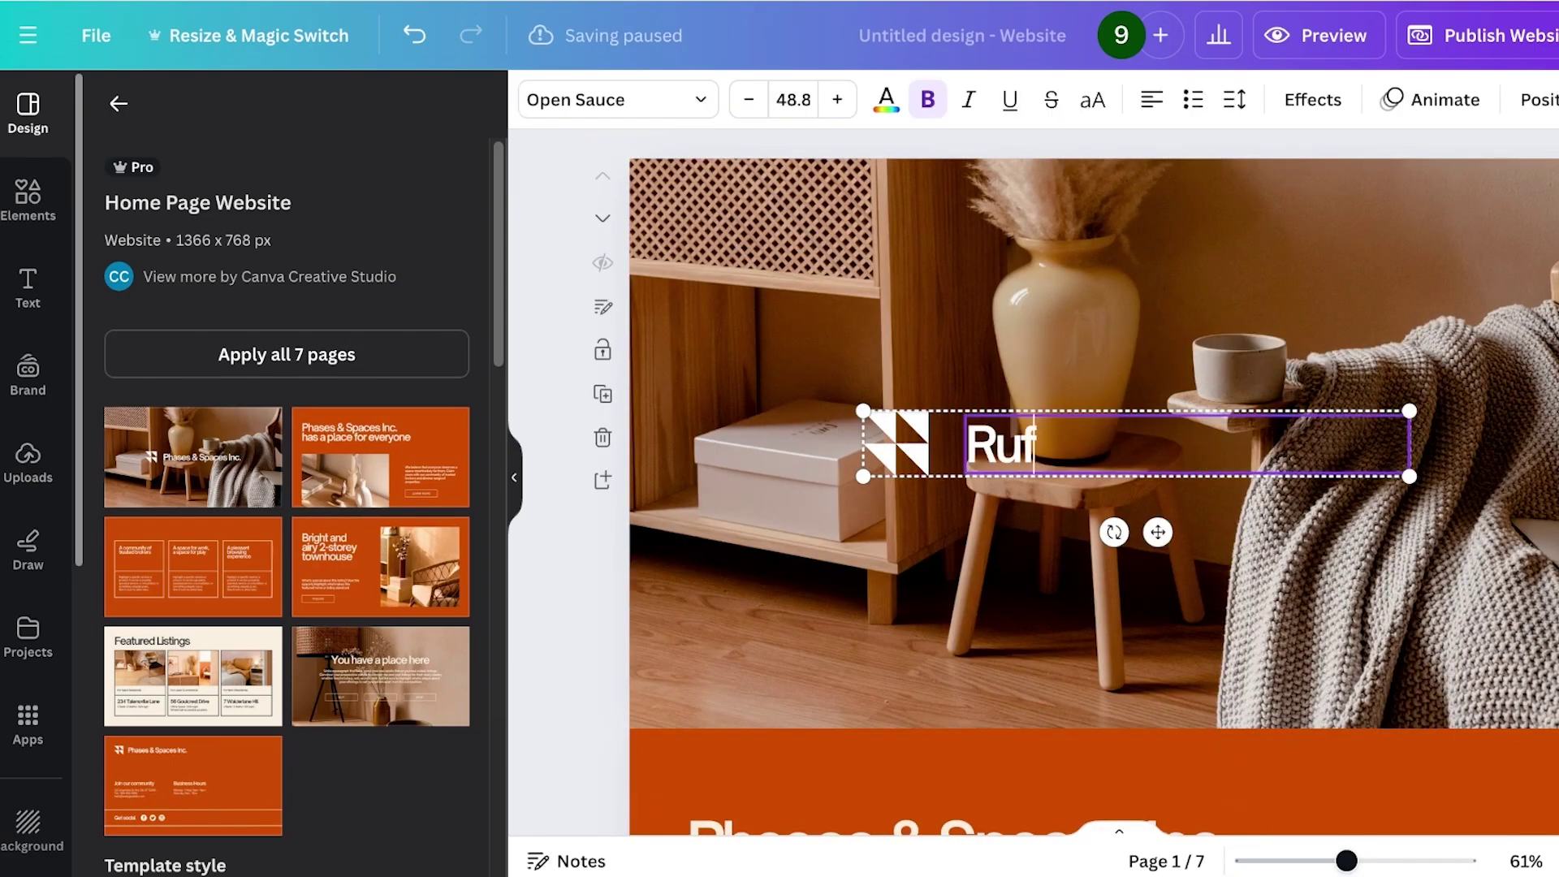
type("fled - Buy your style")
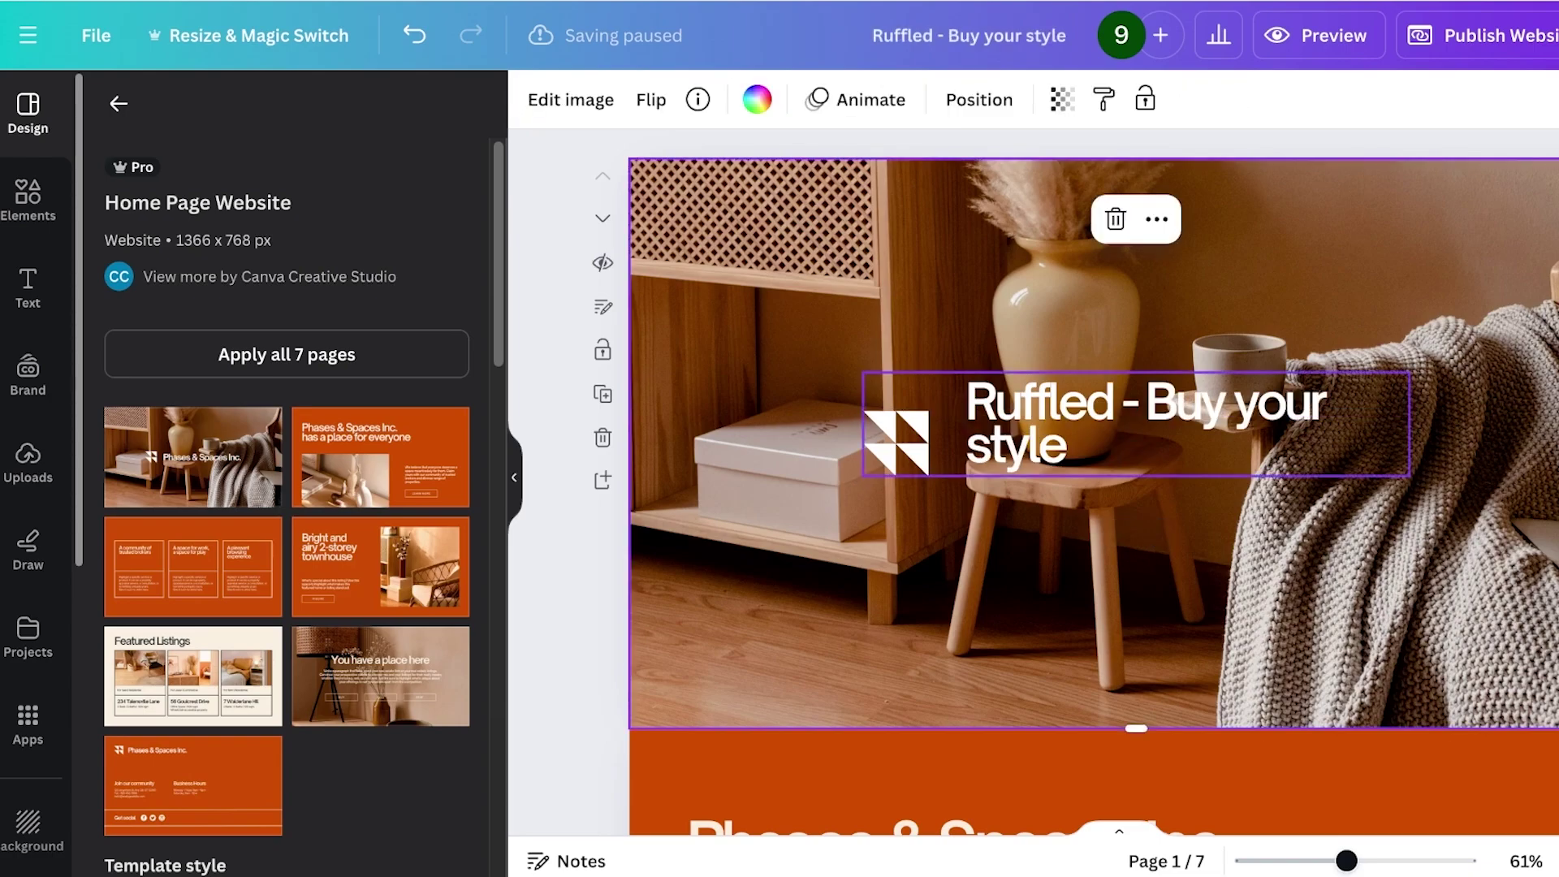
left_click(1137, 609)
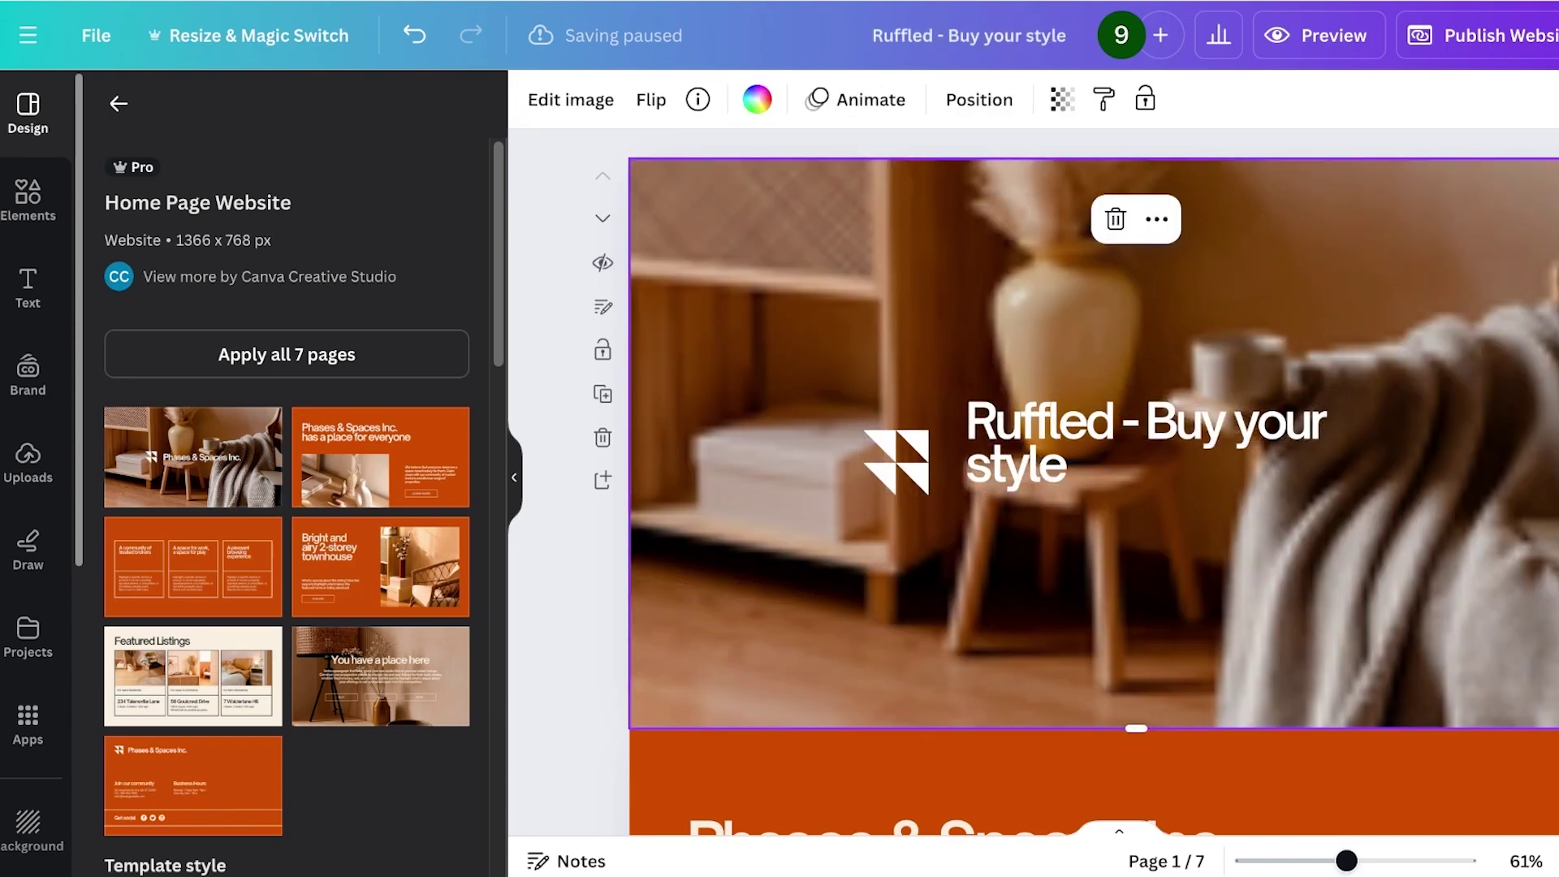
key("Escape")
scroll(1093, 487, "down", 8)
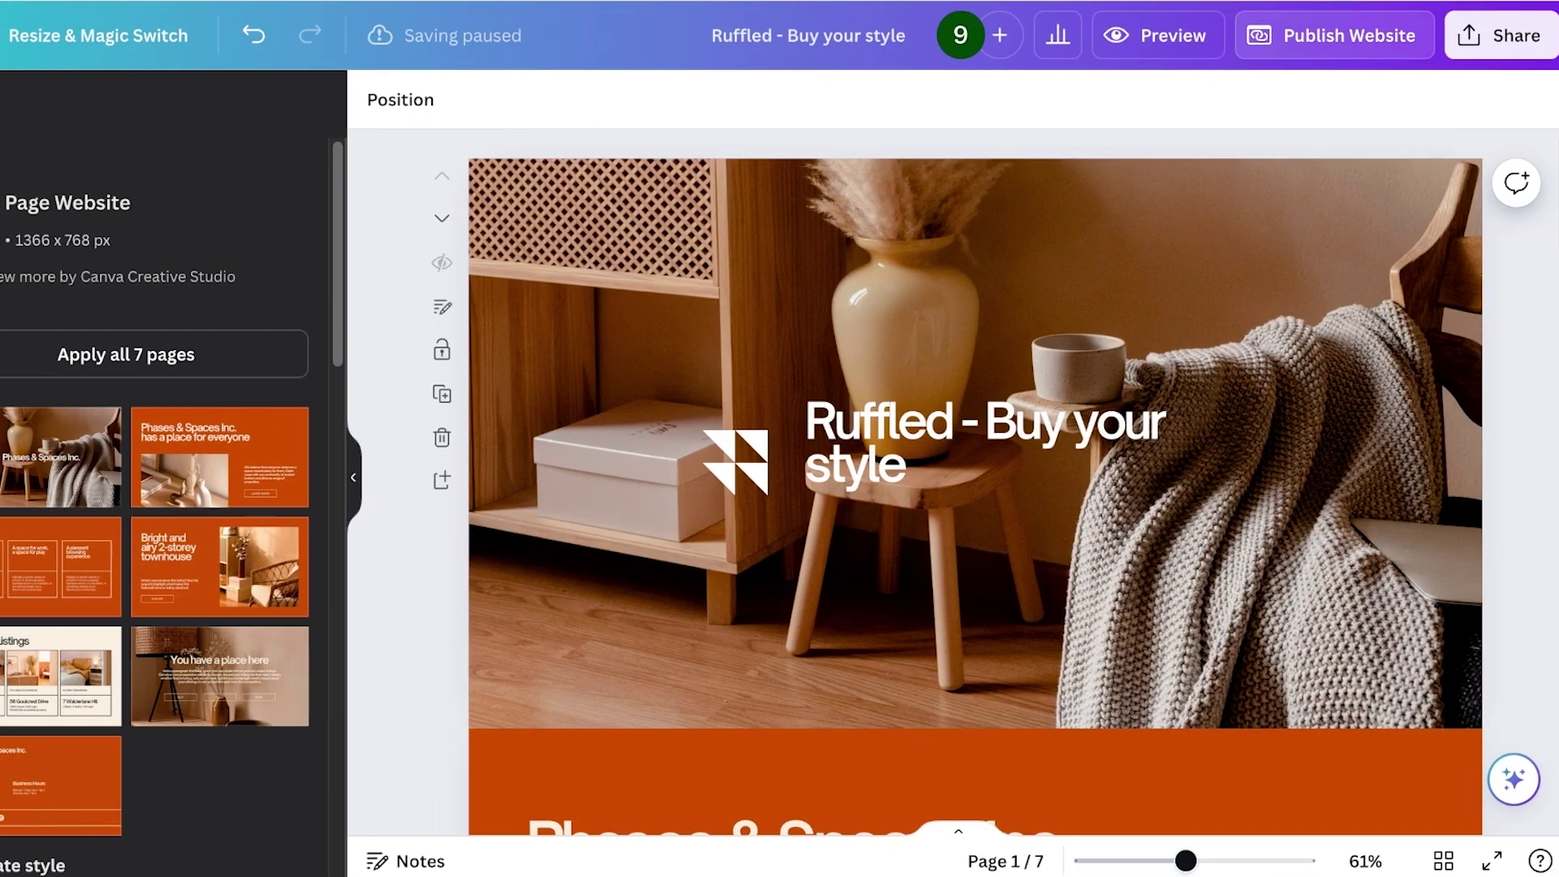
left_click(1496, 35)
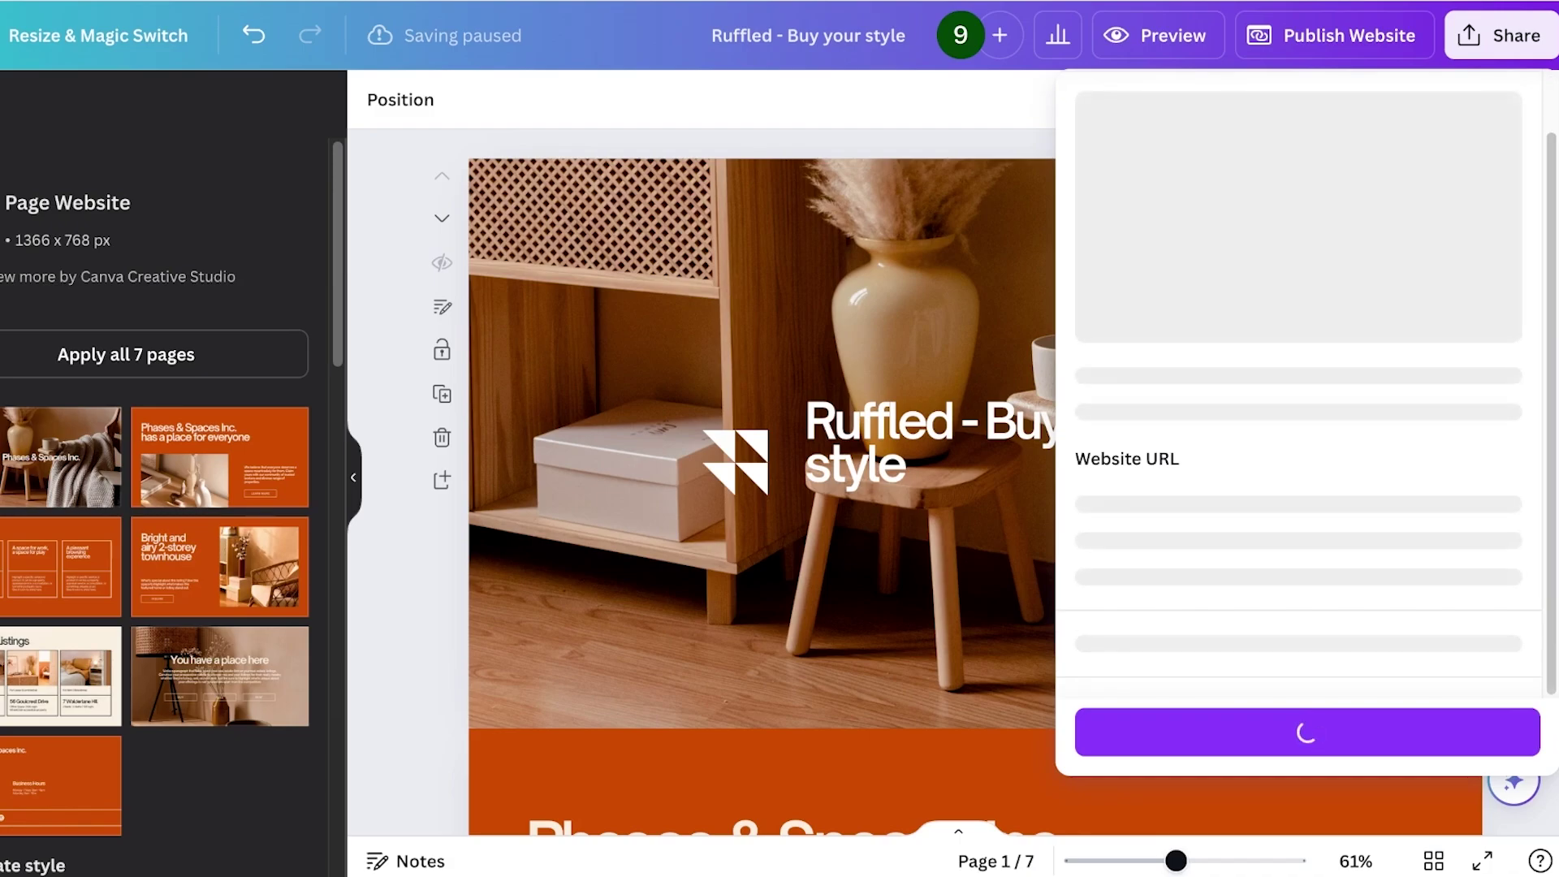
scroll(1307, 382, "up", 2)
left_click(1334, 35)
left_click(1334, 35)
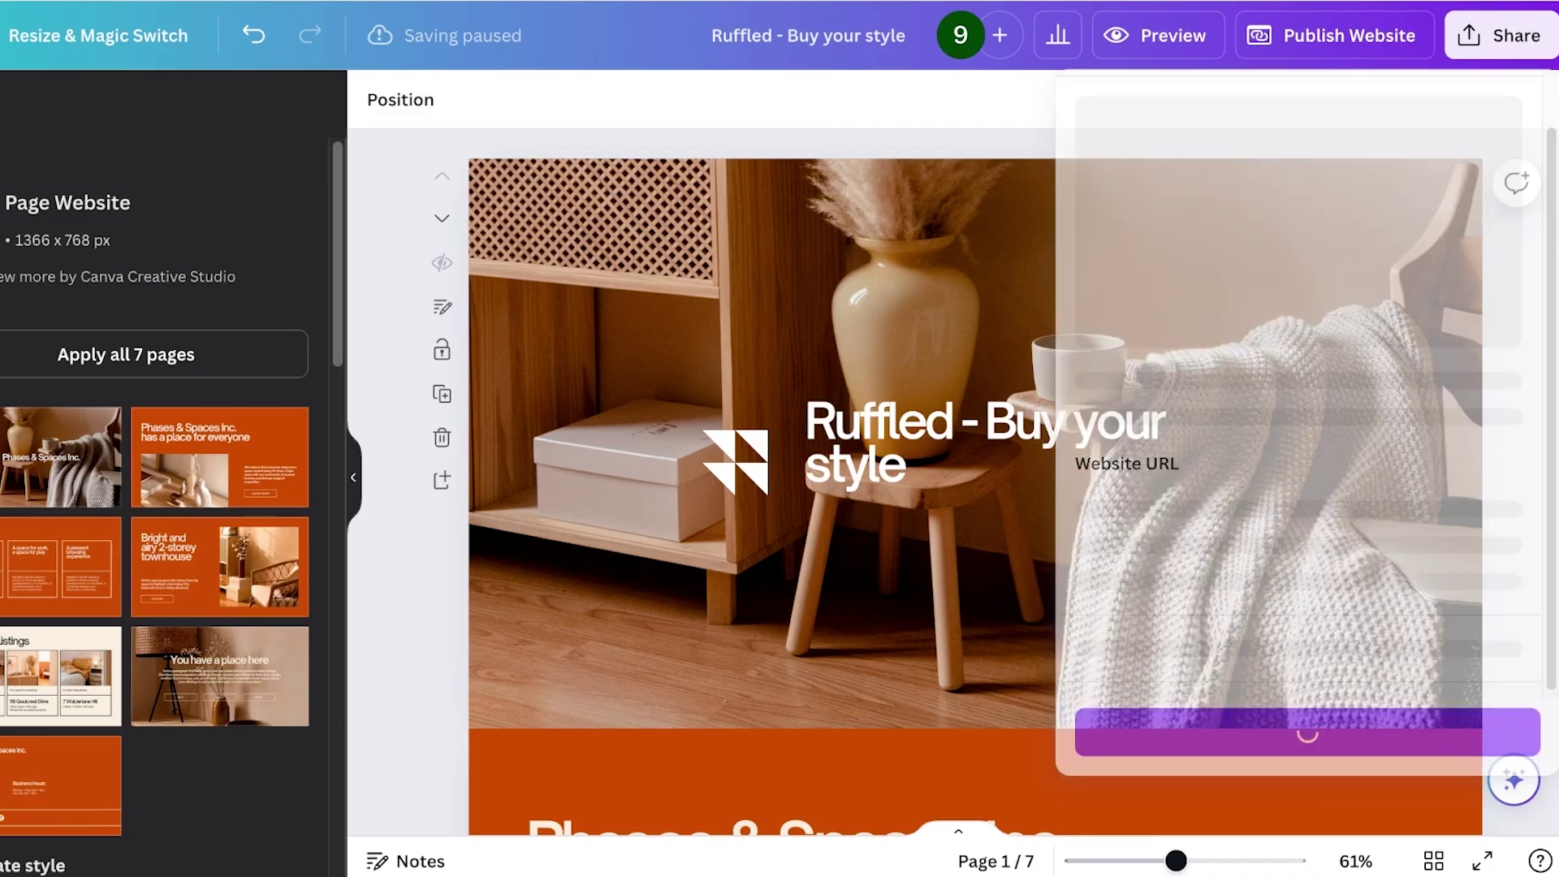
- Delete the last three pages of the website: the footer, "You have a place here" and Featured Listings
scroll(975, 479, "down", 15)
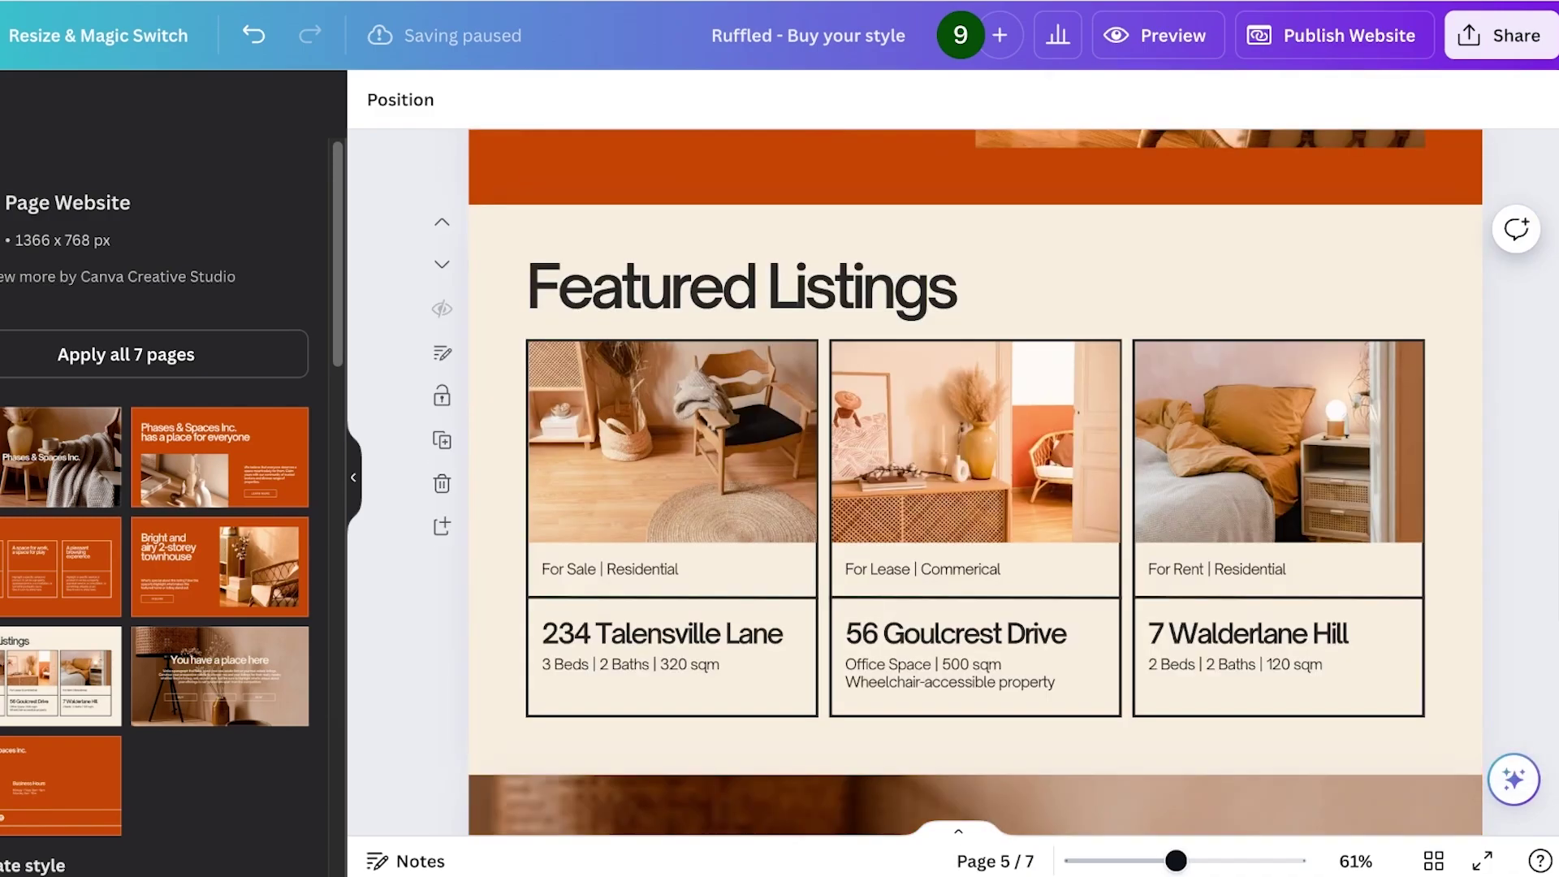
scroll(988, 666, "down", 10)
left_click(442, 487)
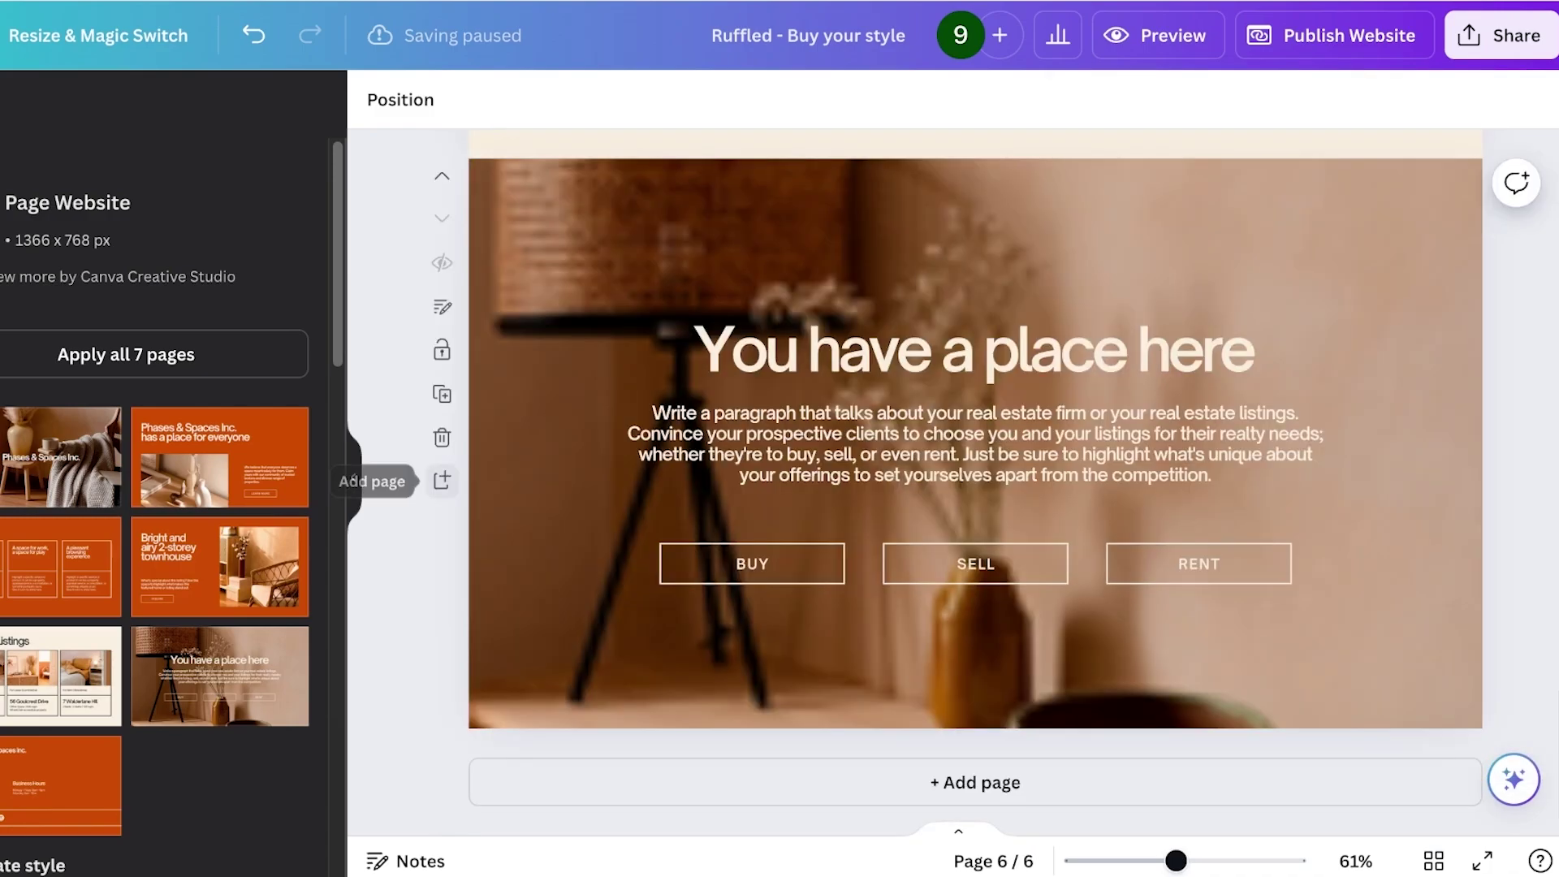
left_click(442, 438)
left_click(442, 438)
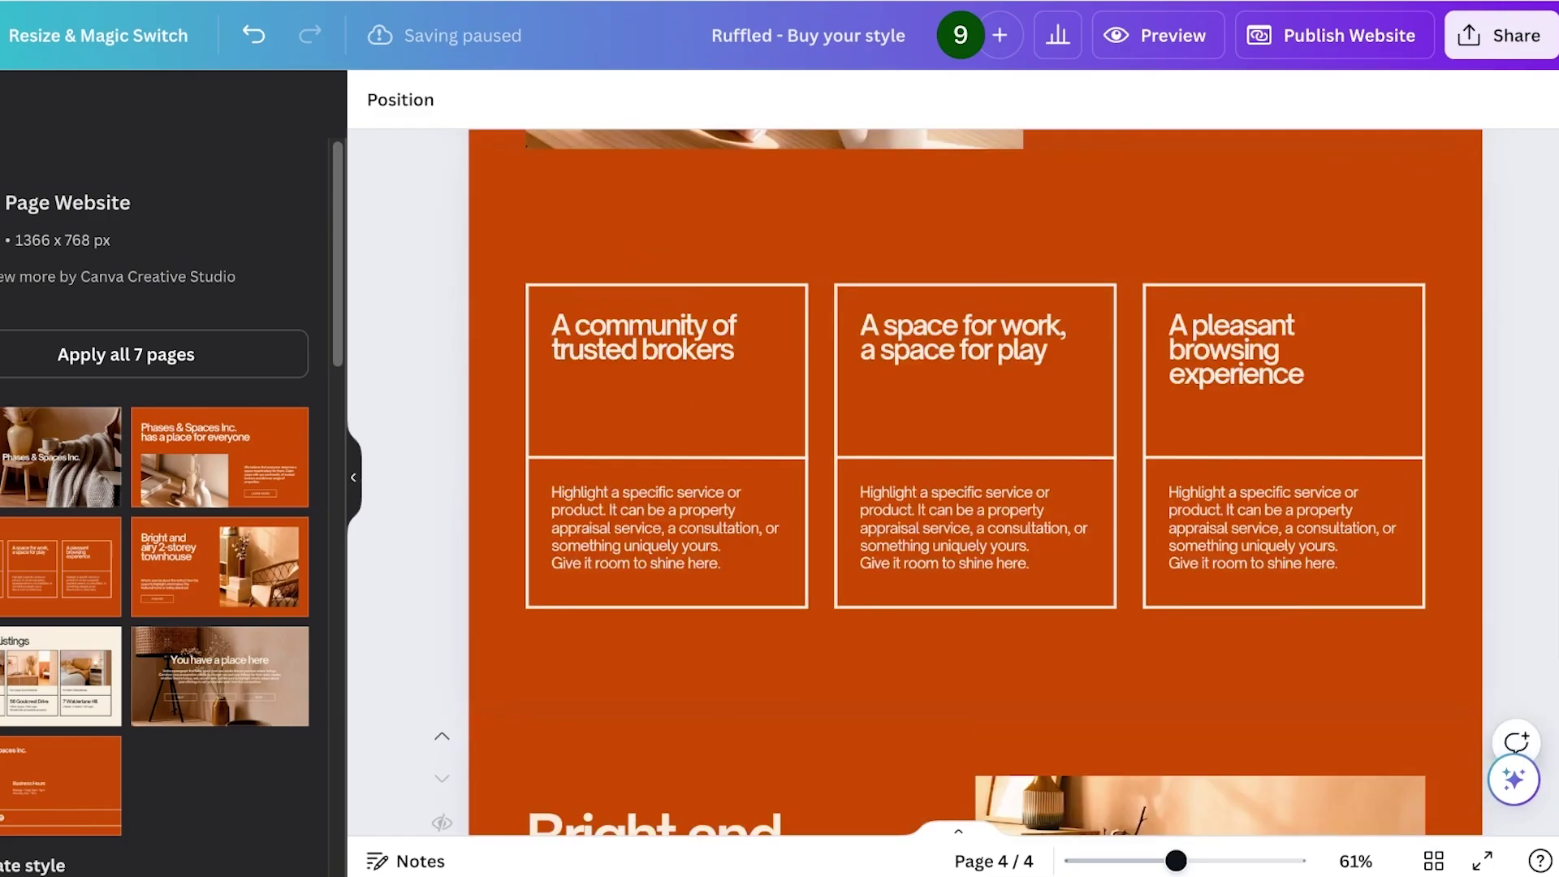
- Look over the remaining pages and open the website publishing settings to view the website URL options
scroll(975, 480, "up", 6)
scroll(974, 479, "down", 6)
scroll(974, 479, "up", 9)
left_click(1334, 35)
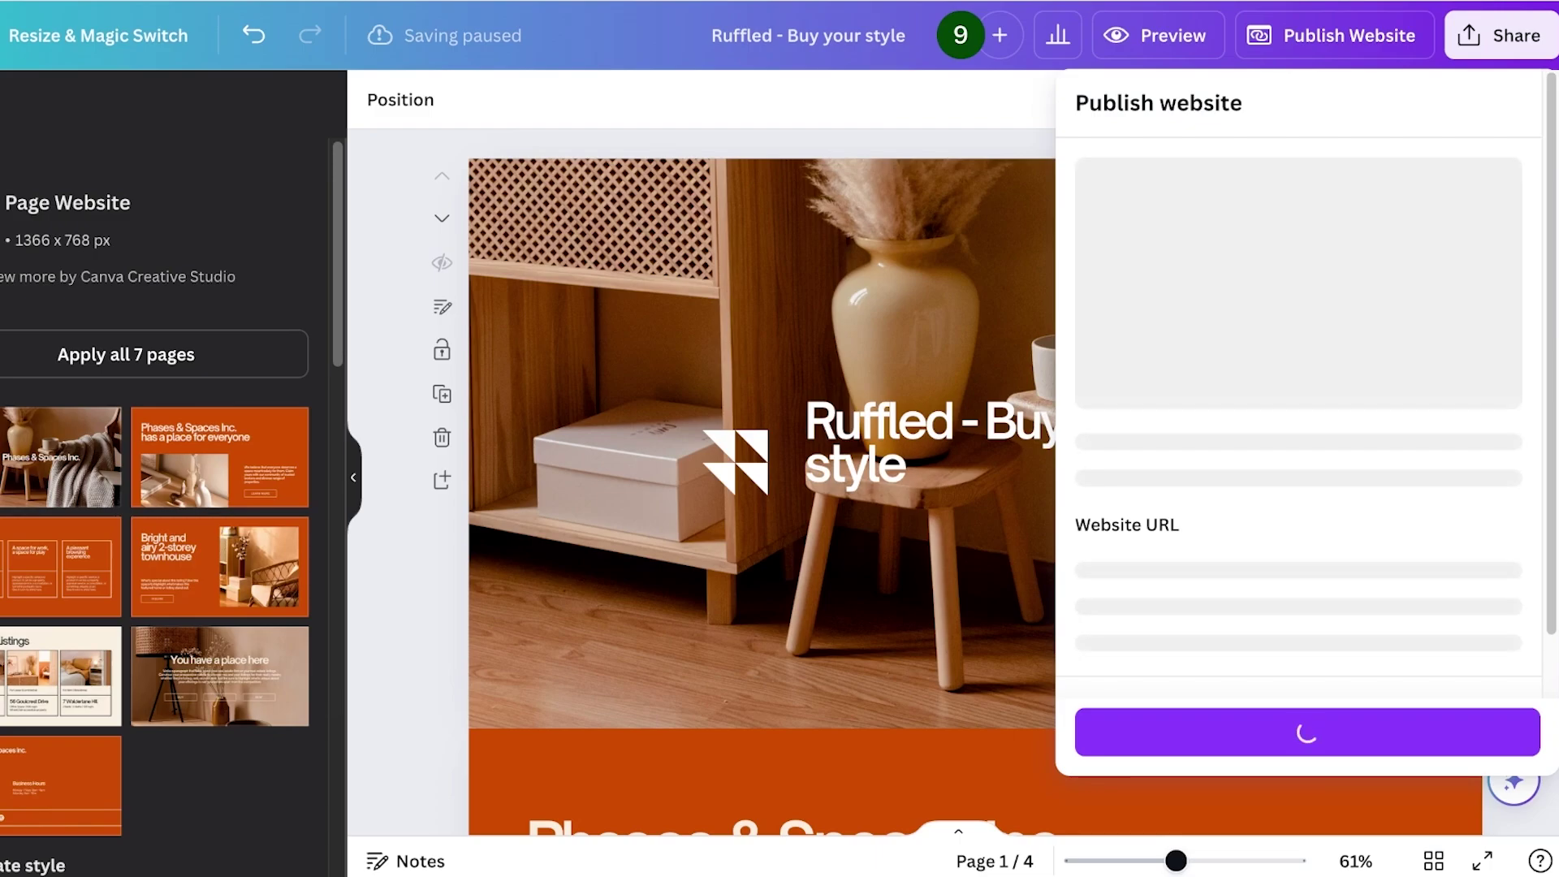
scroll(1298, 382, "down", 1)
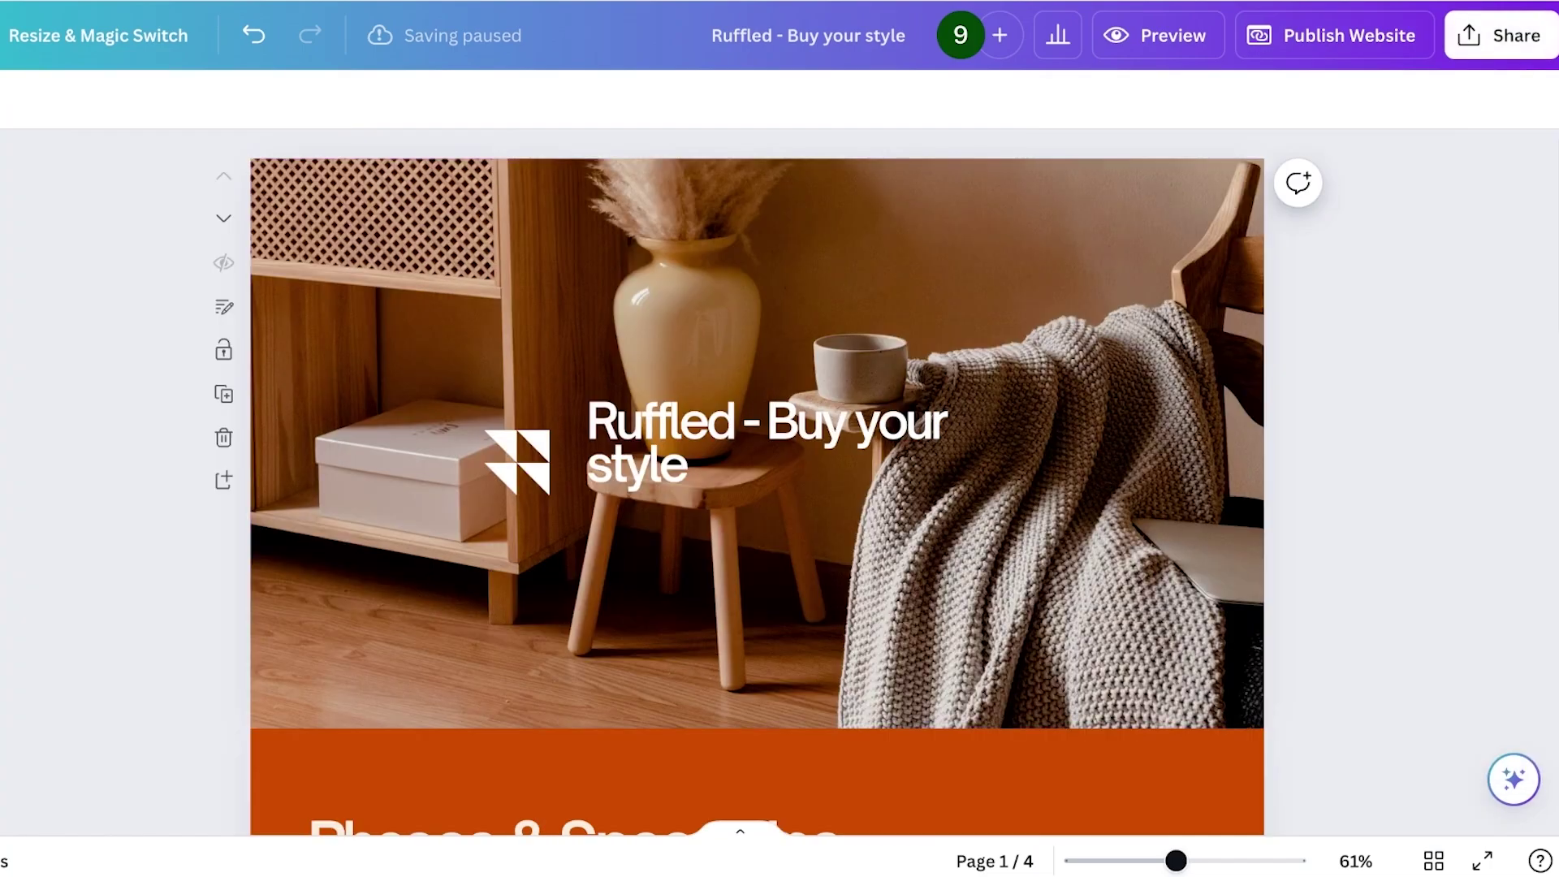
- View the design's sharing and download options, and reopen the website publishing settings
left_click(1501, 35)
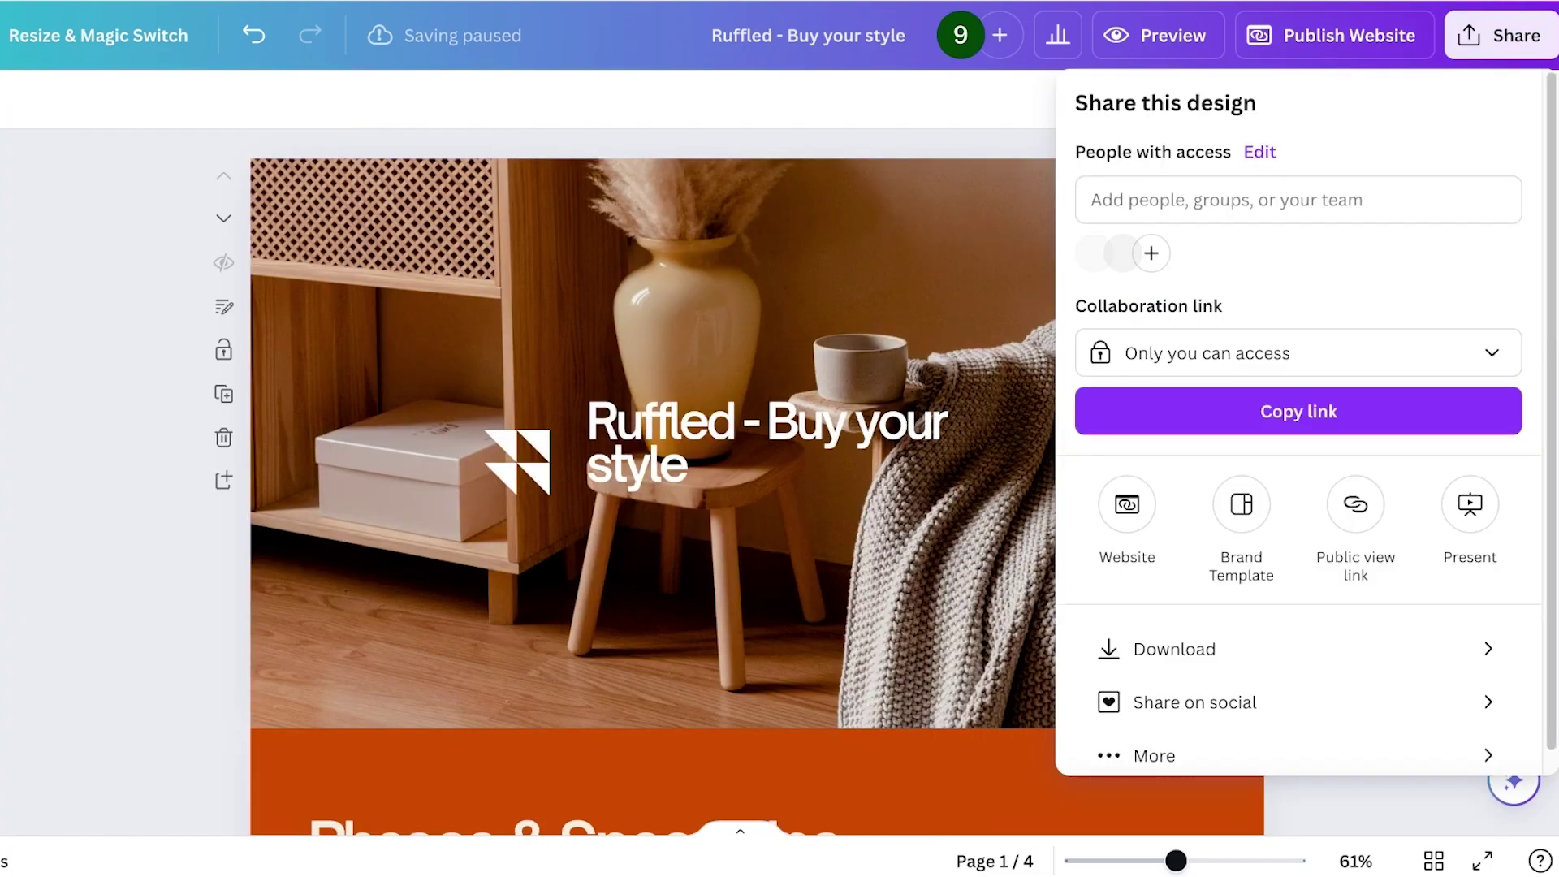
scroll(1299, 422, "down", 1)
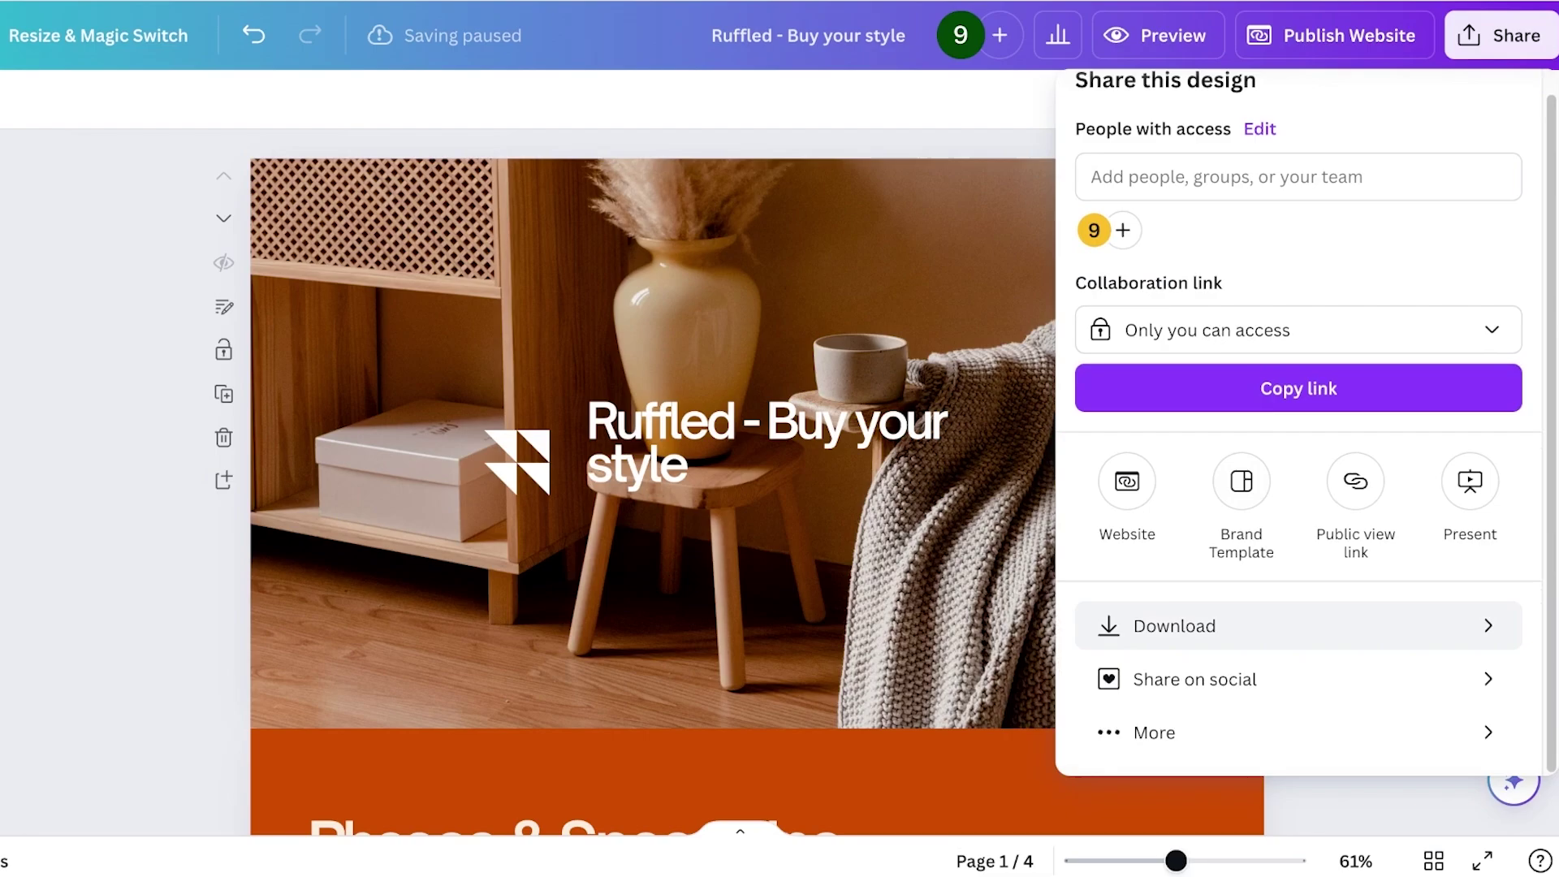
left_click(1175, 632)
left_click(1335, 35)
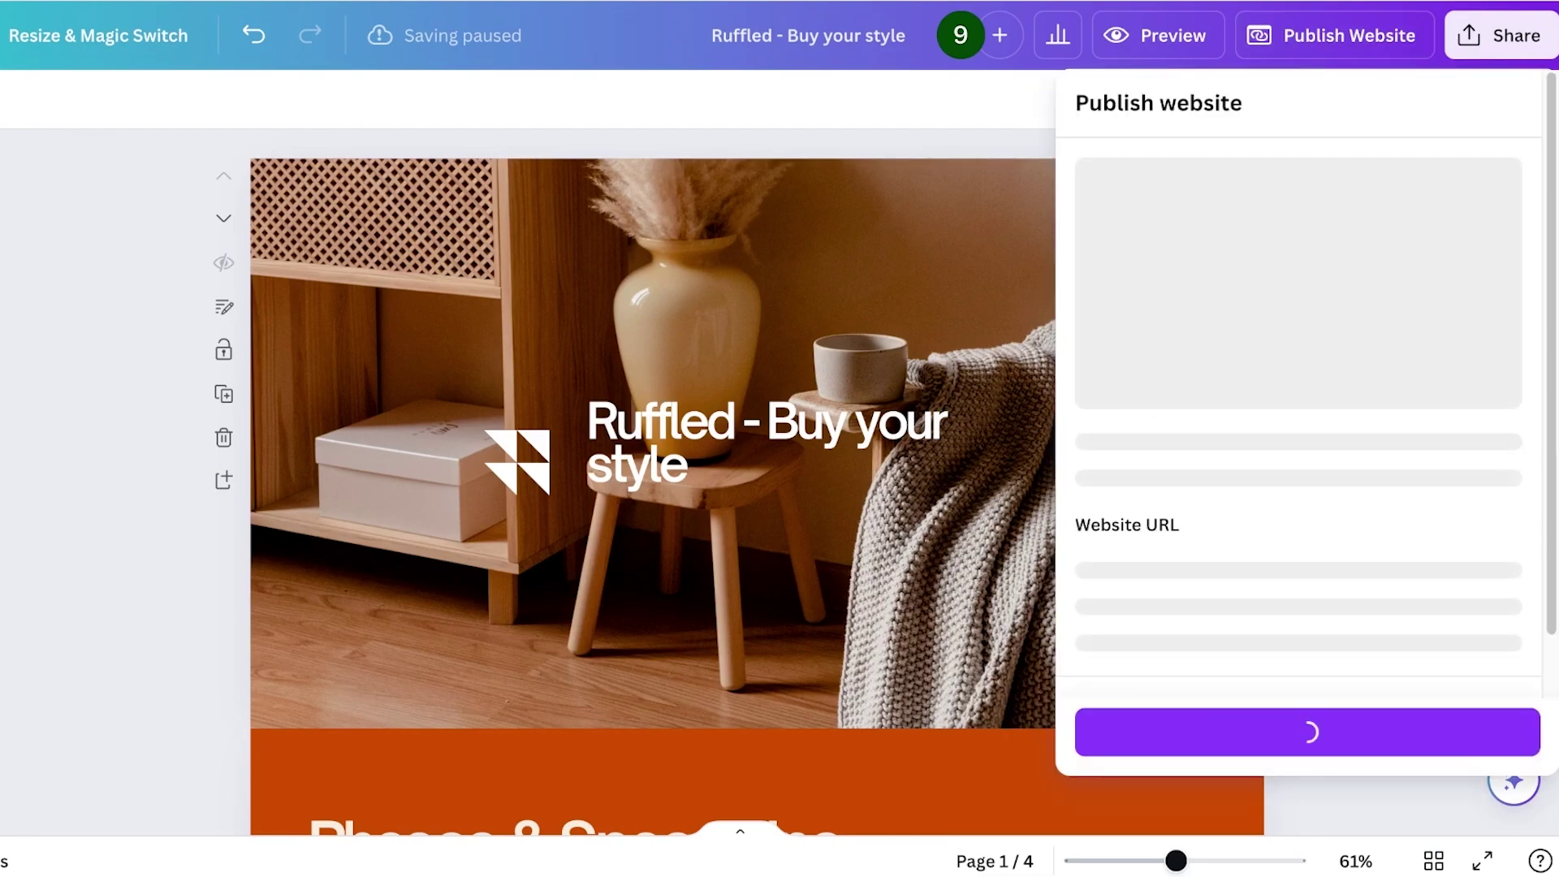
- Open the full domain options for the website and choose to publish to an existing domain
scroll(1298, 422, "down", 1)
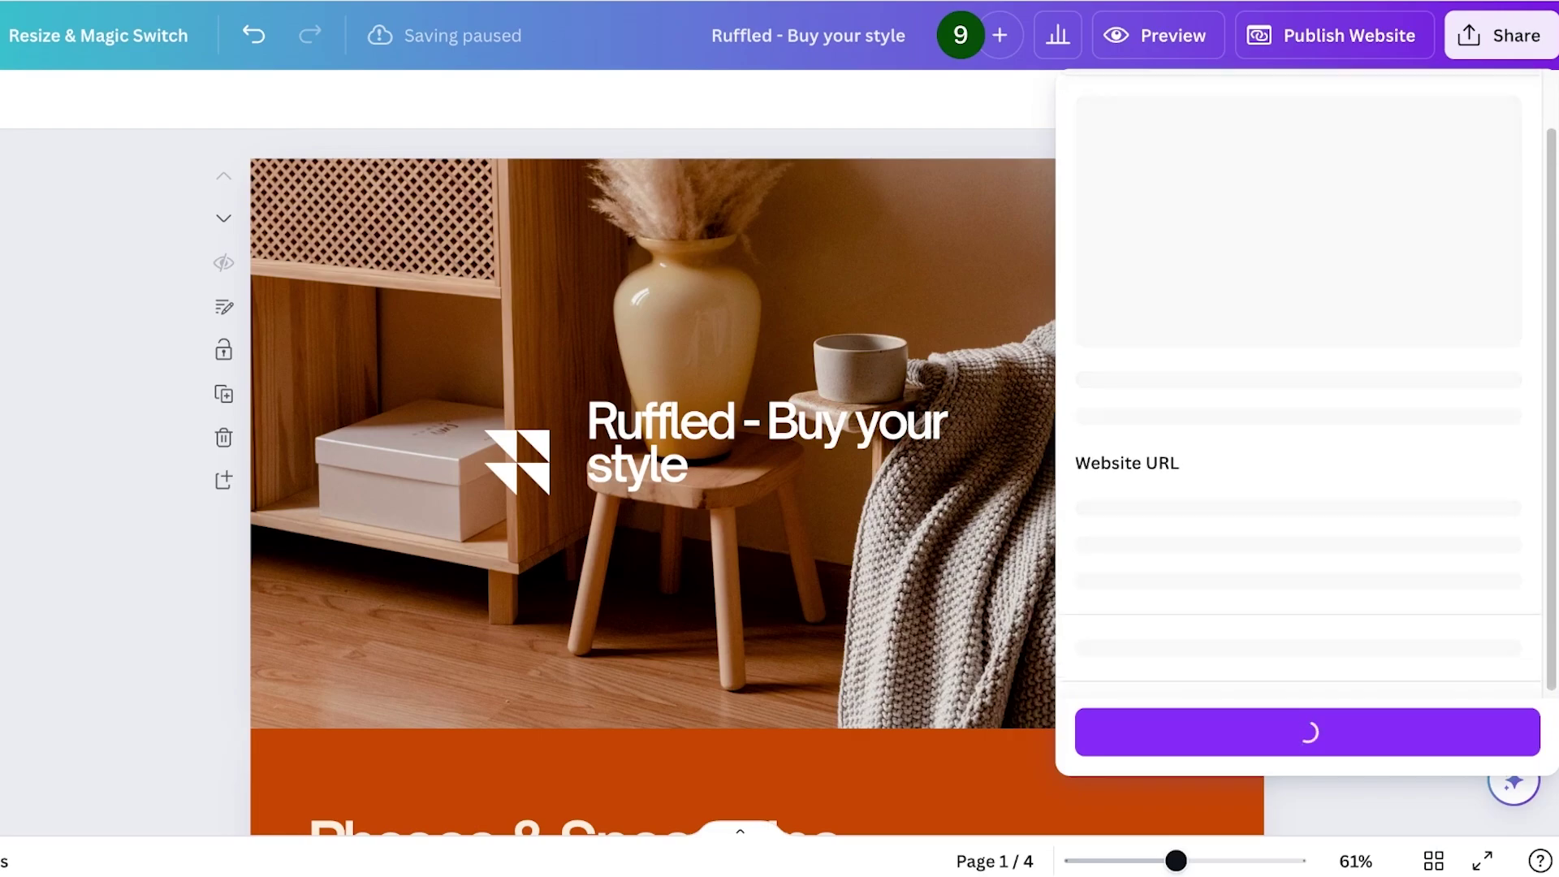
scroll(1299, 422, "up", 1)
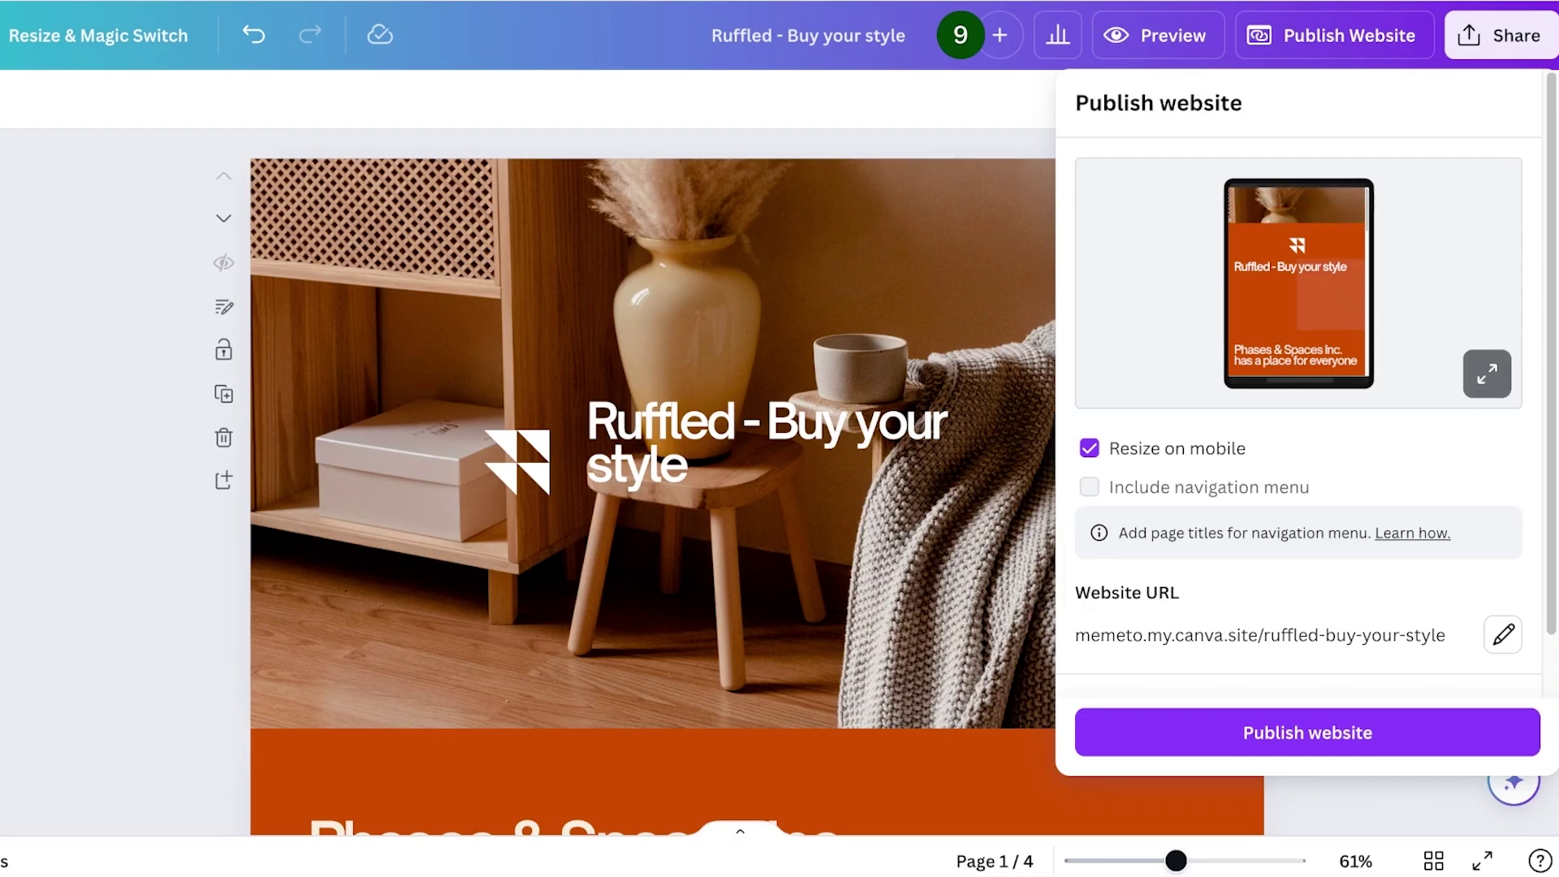
scroll(1307, 382, "down", 1)
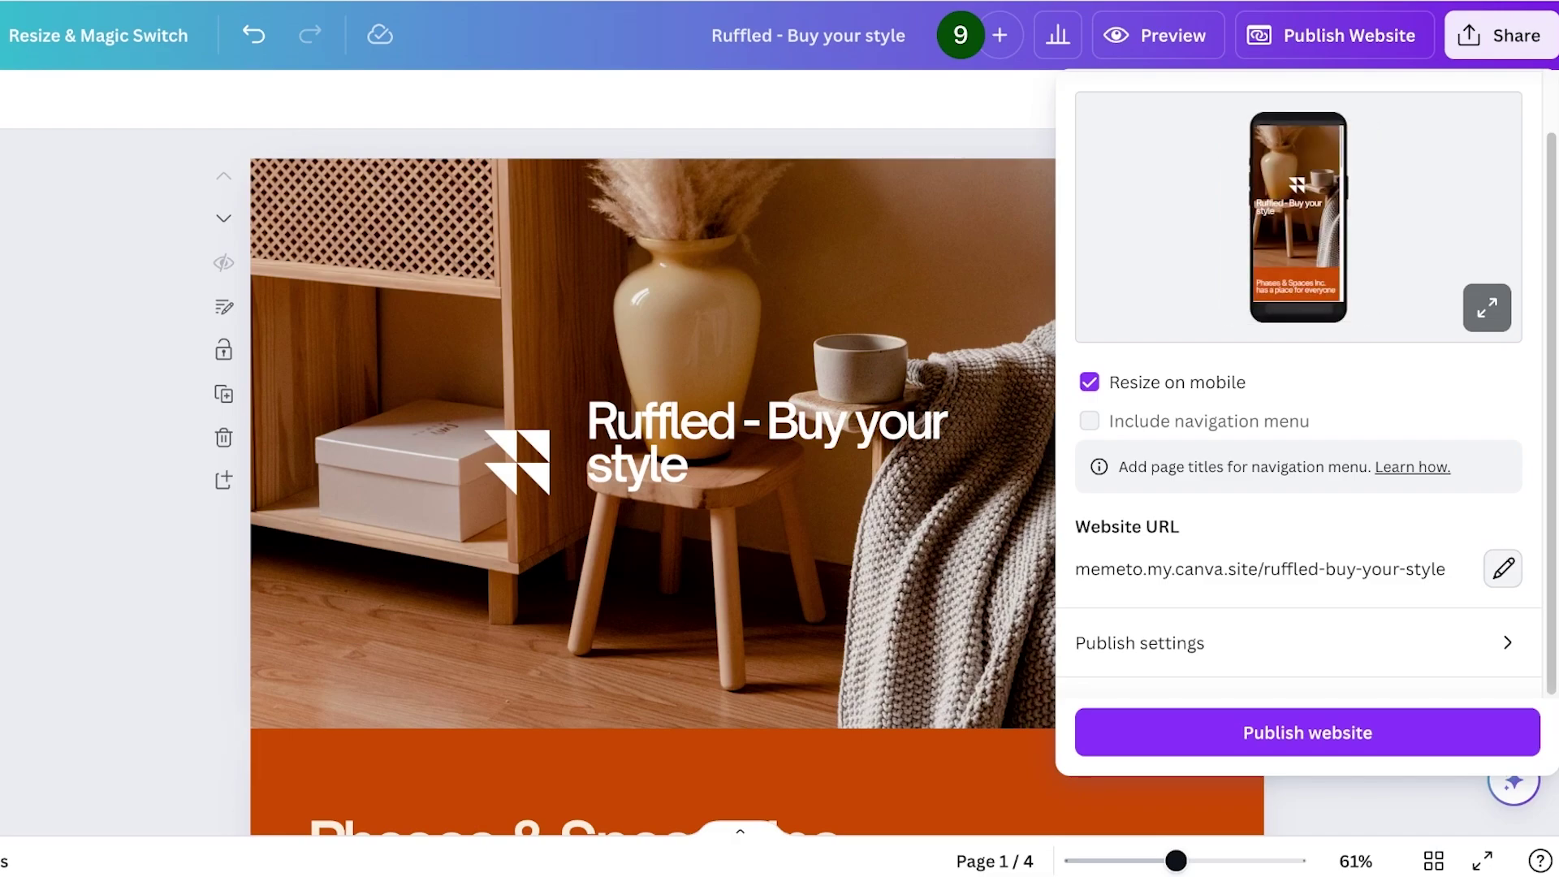
left_click(1503, 568)
scroll(1298, 488, "down", 2)
triple_click(1243, 491)
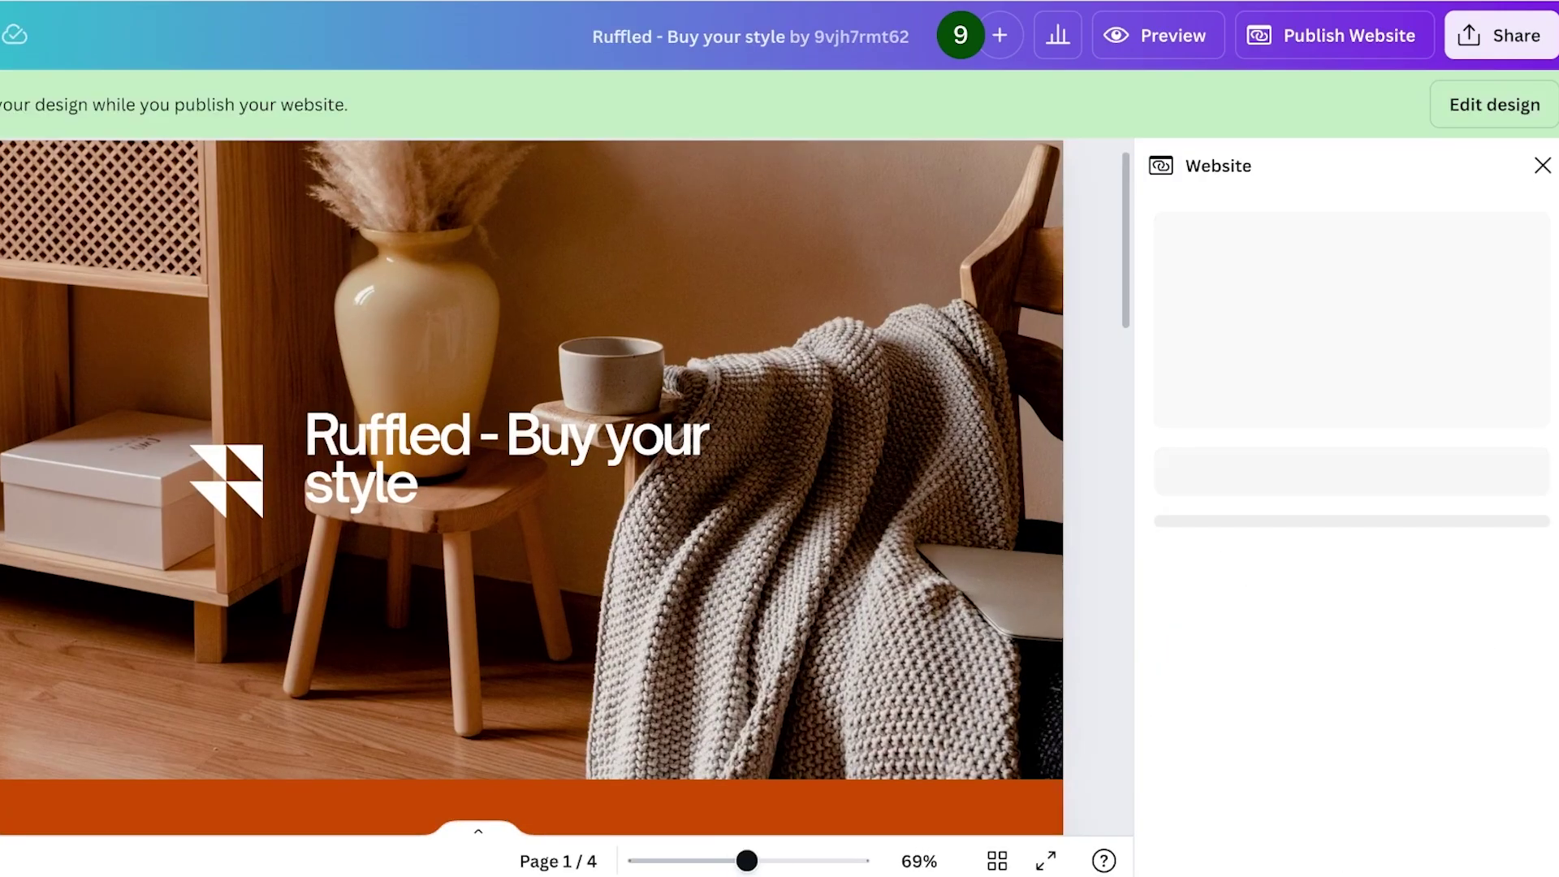
scroll(1343, 499, "down", 3)
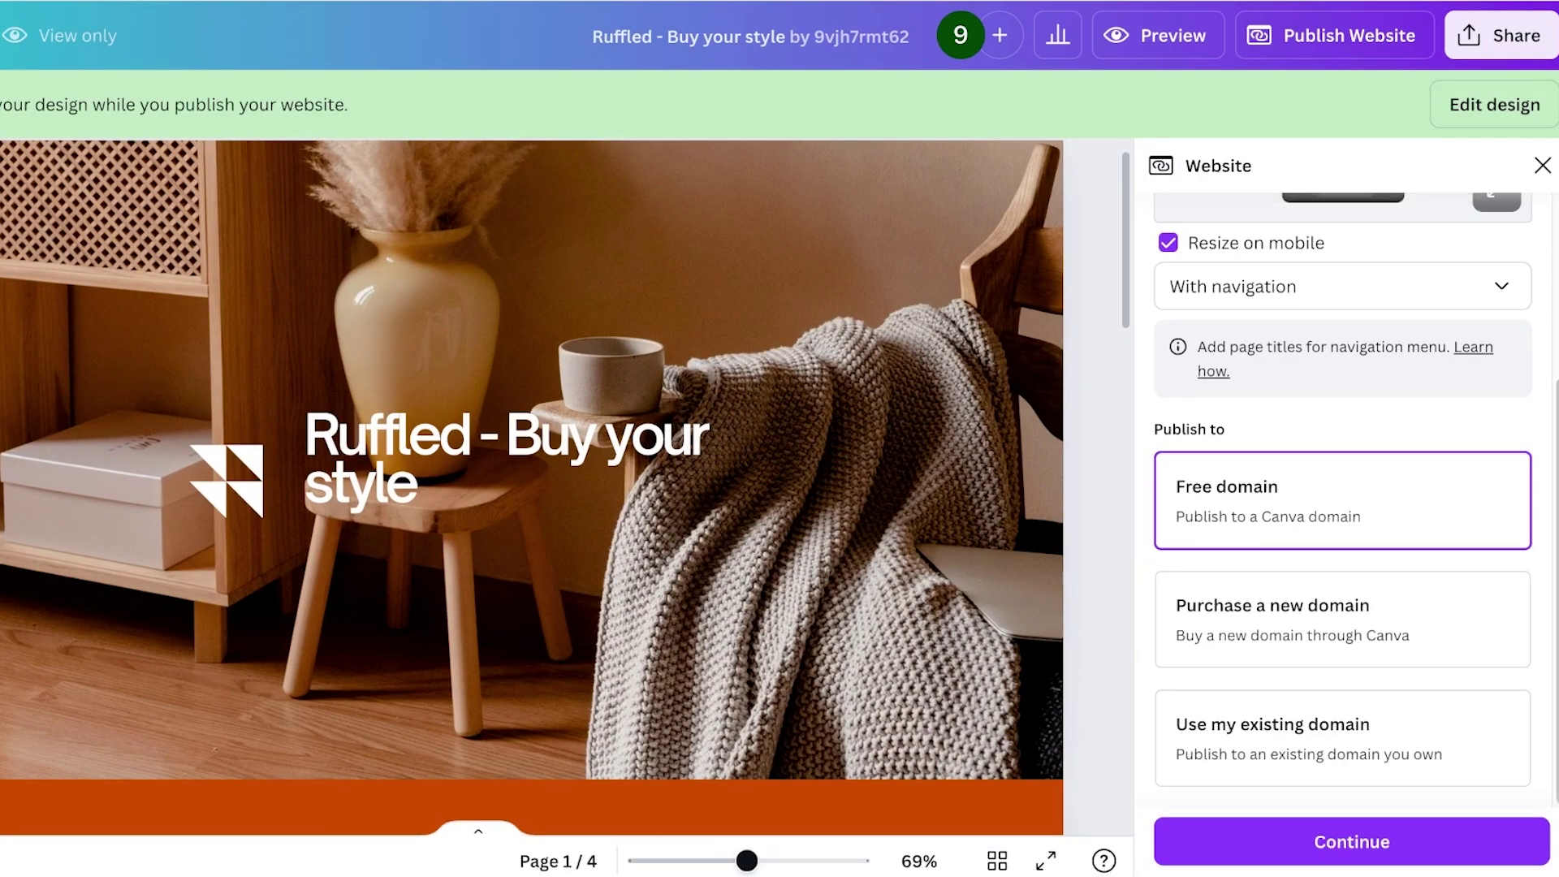
left_click(1343, 619)
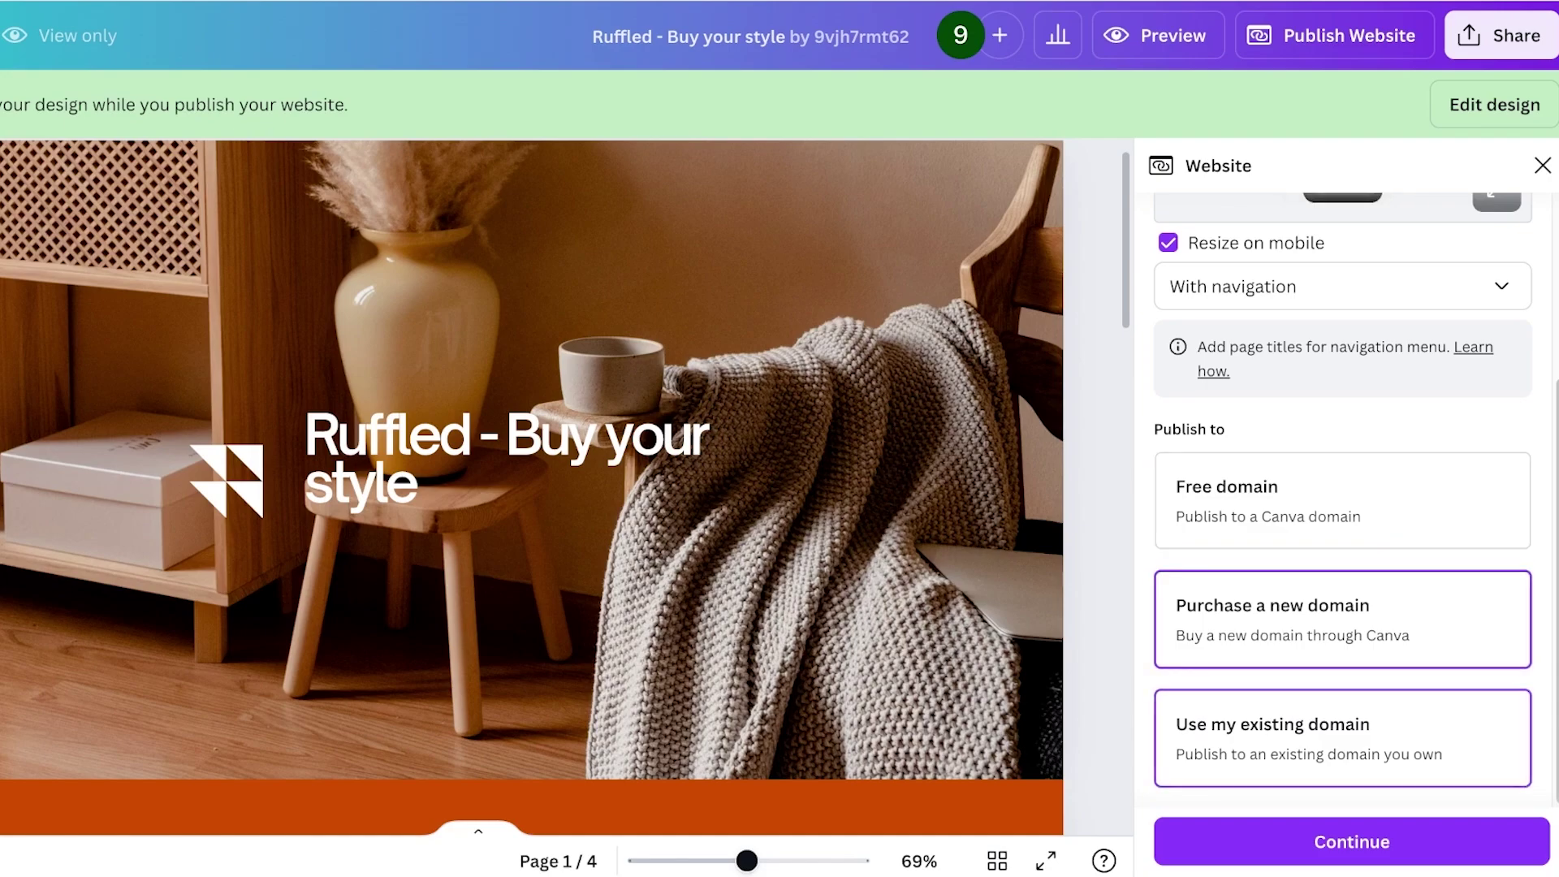
left_click(1342, 737)
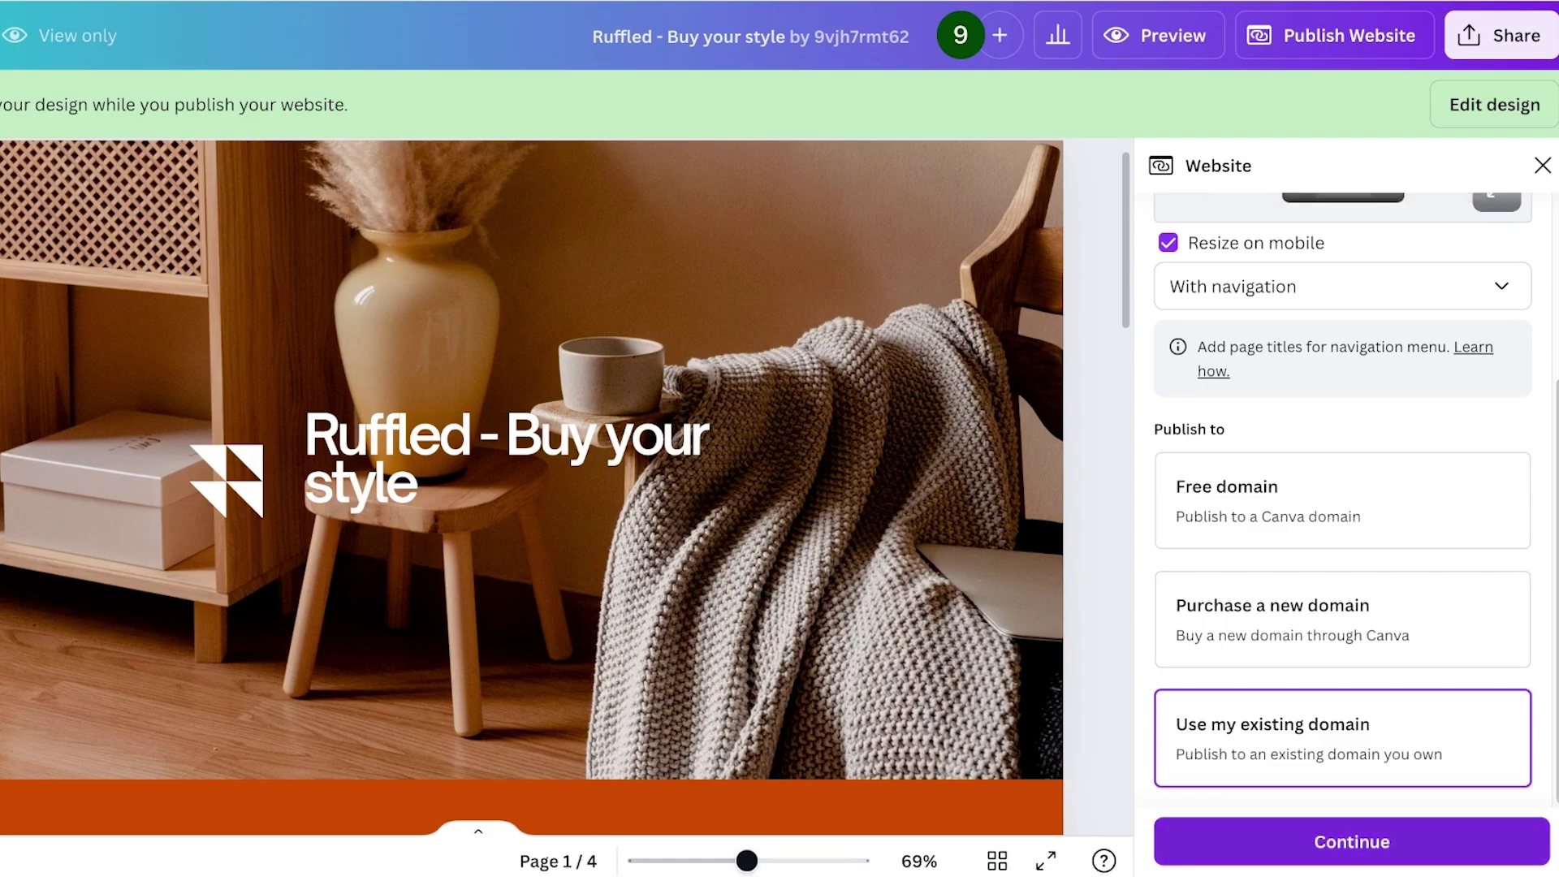
left_click(1352, 841)
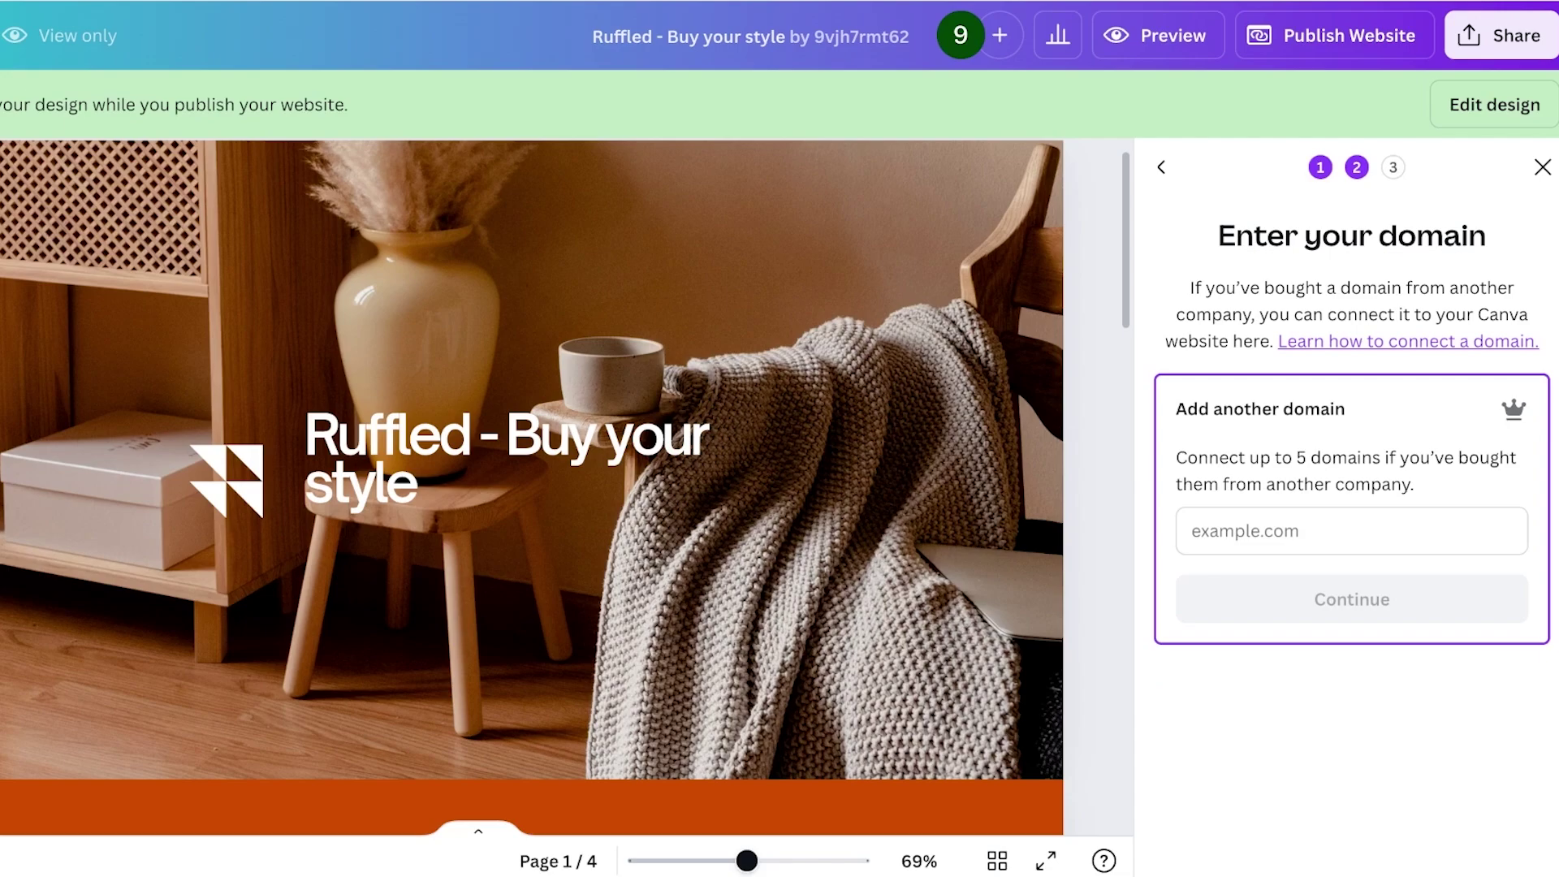
- Enter ruffled.site as the existing domain and continue to the connection with its host
left_click(1352, 530)
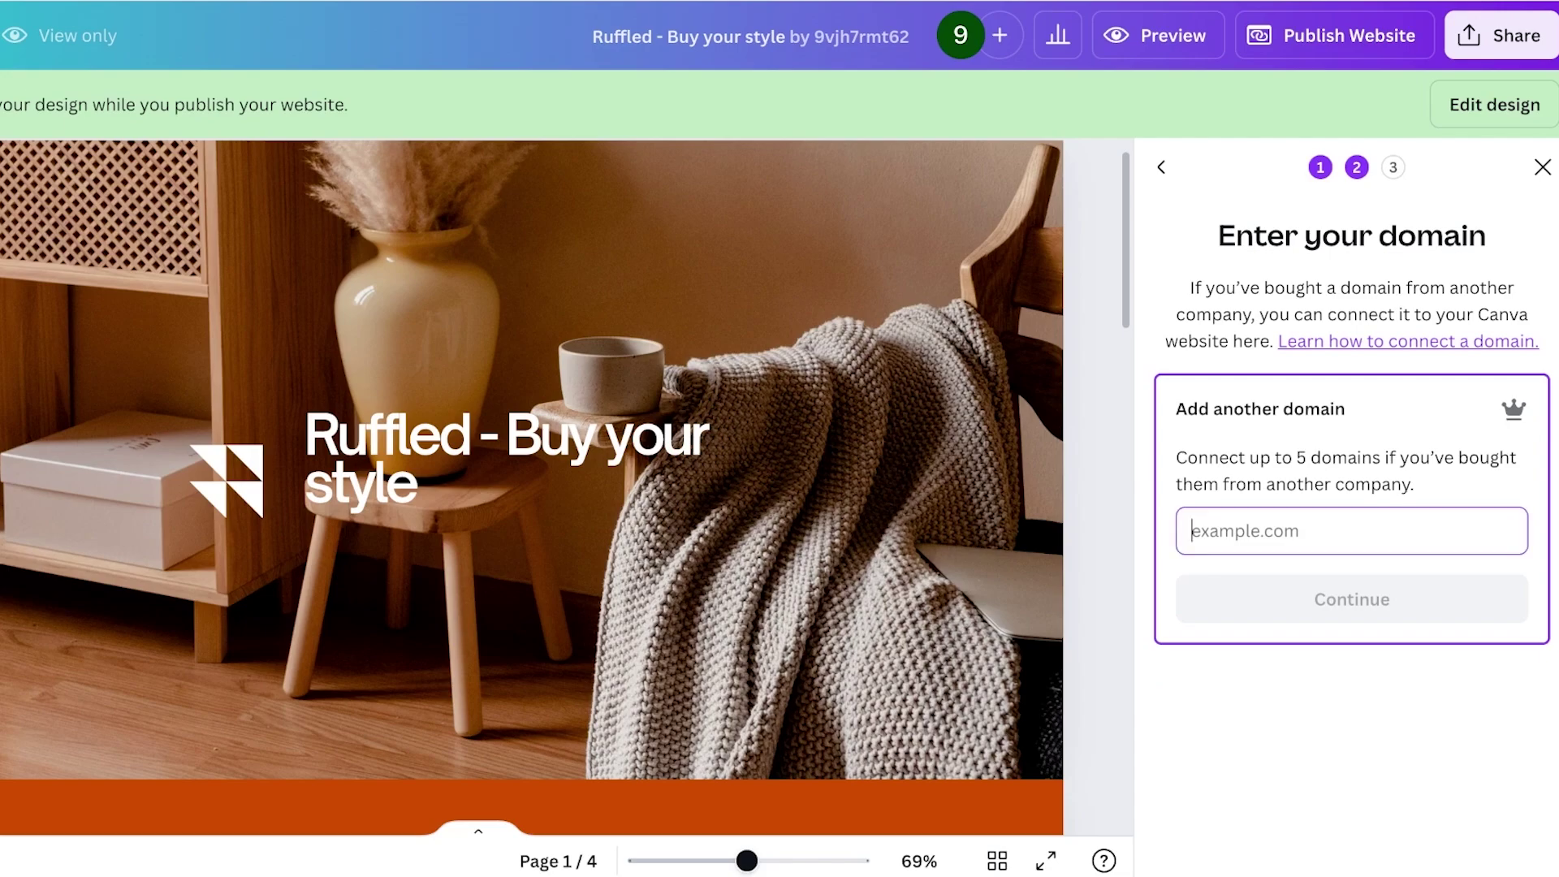
type("ruffled.")
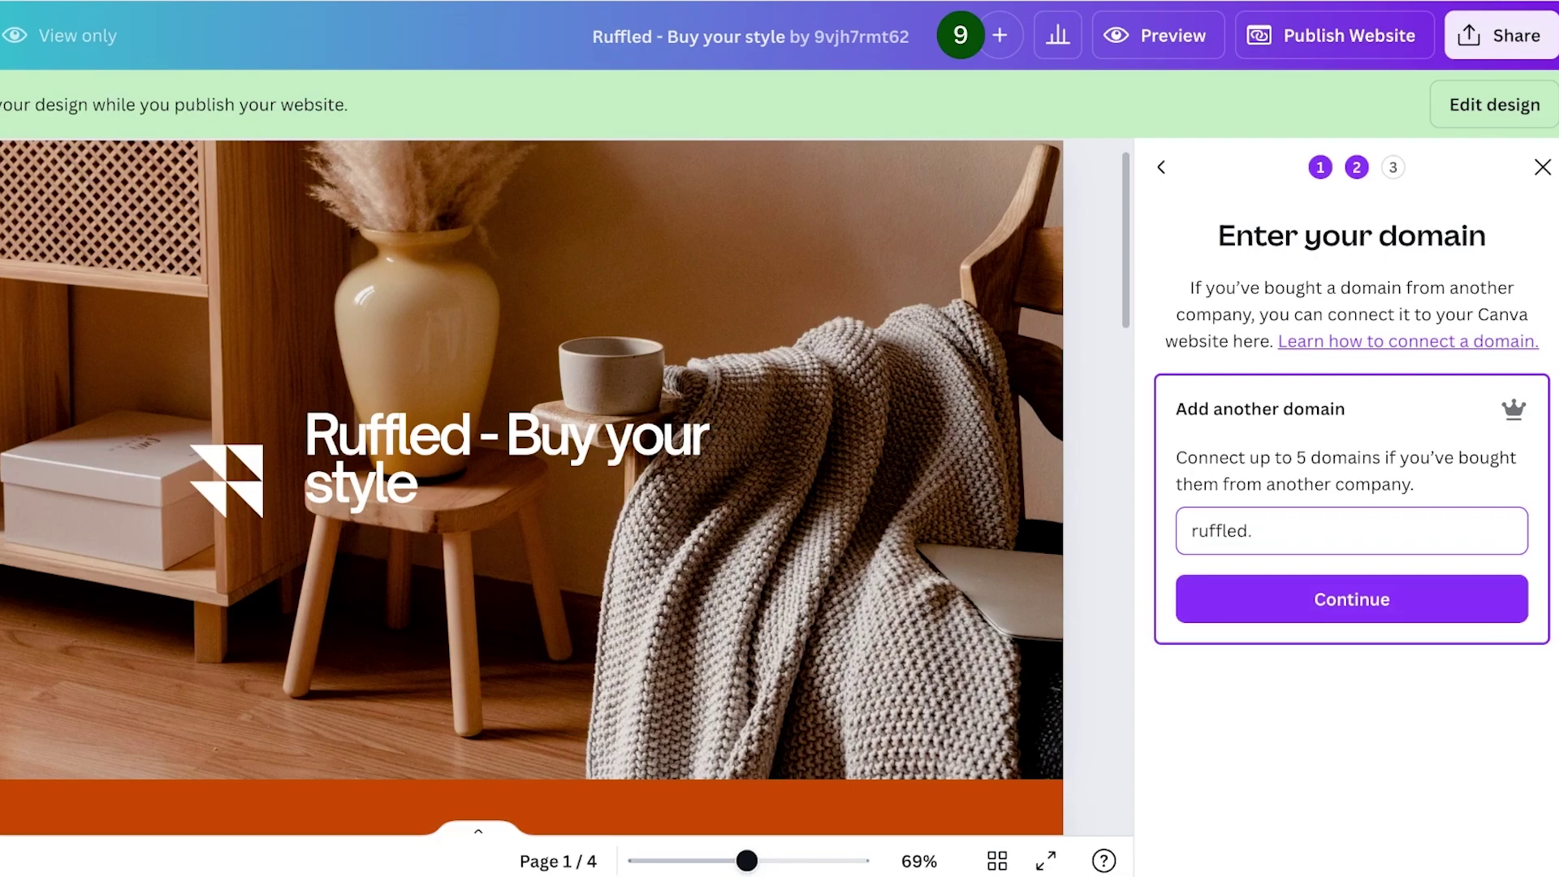
type("site")
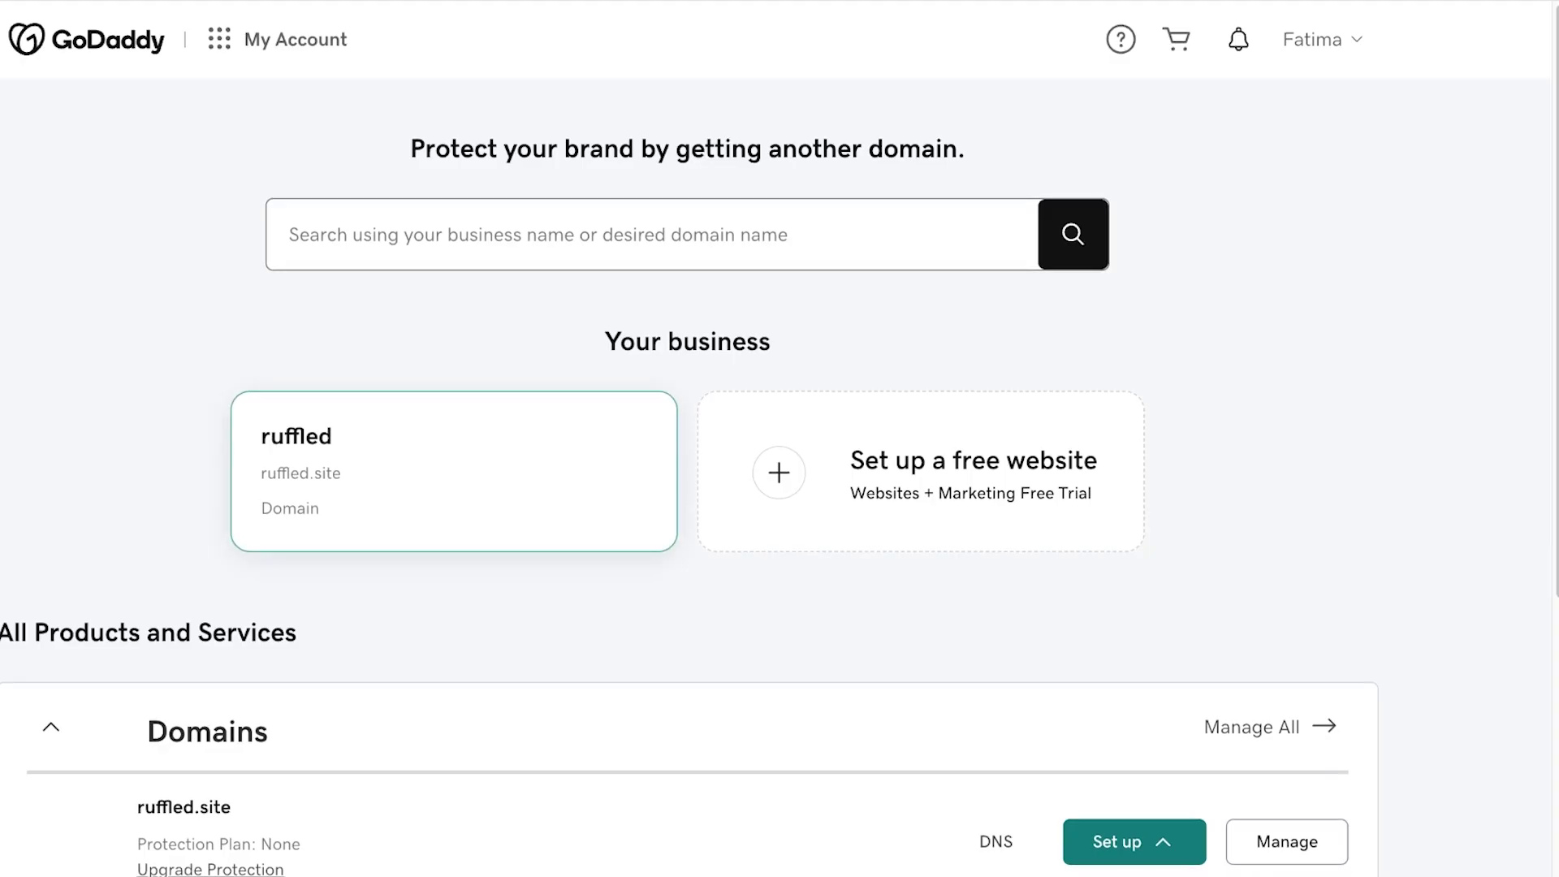
scroll(780, 439, "down", 1)
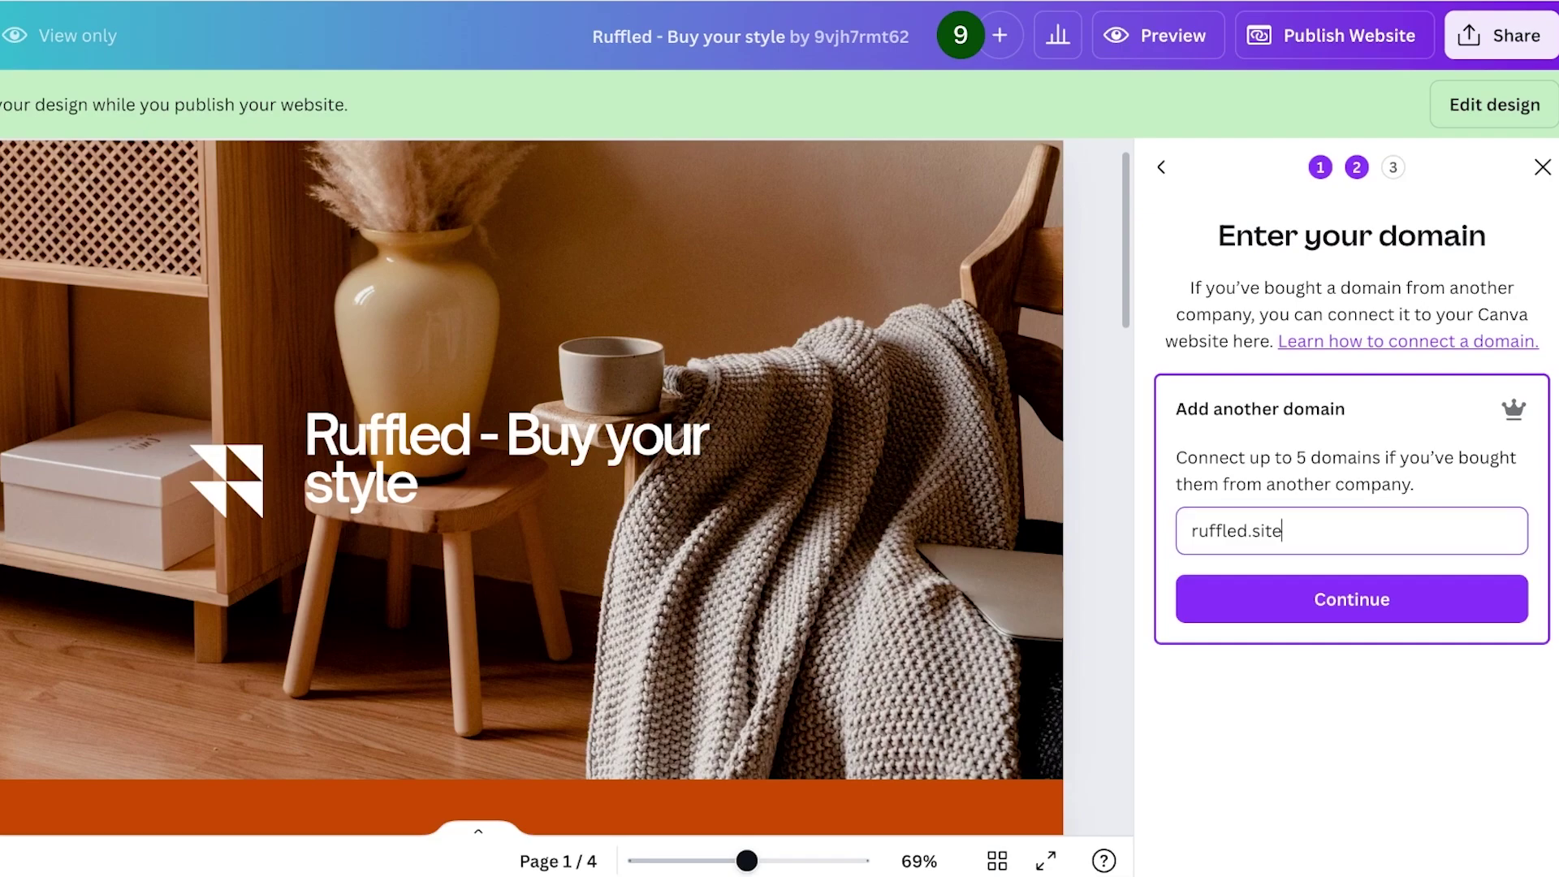
key("Return")
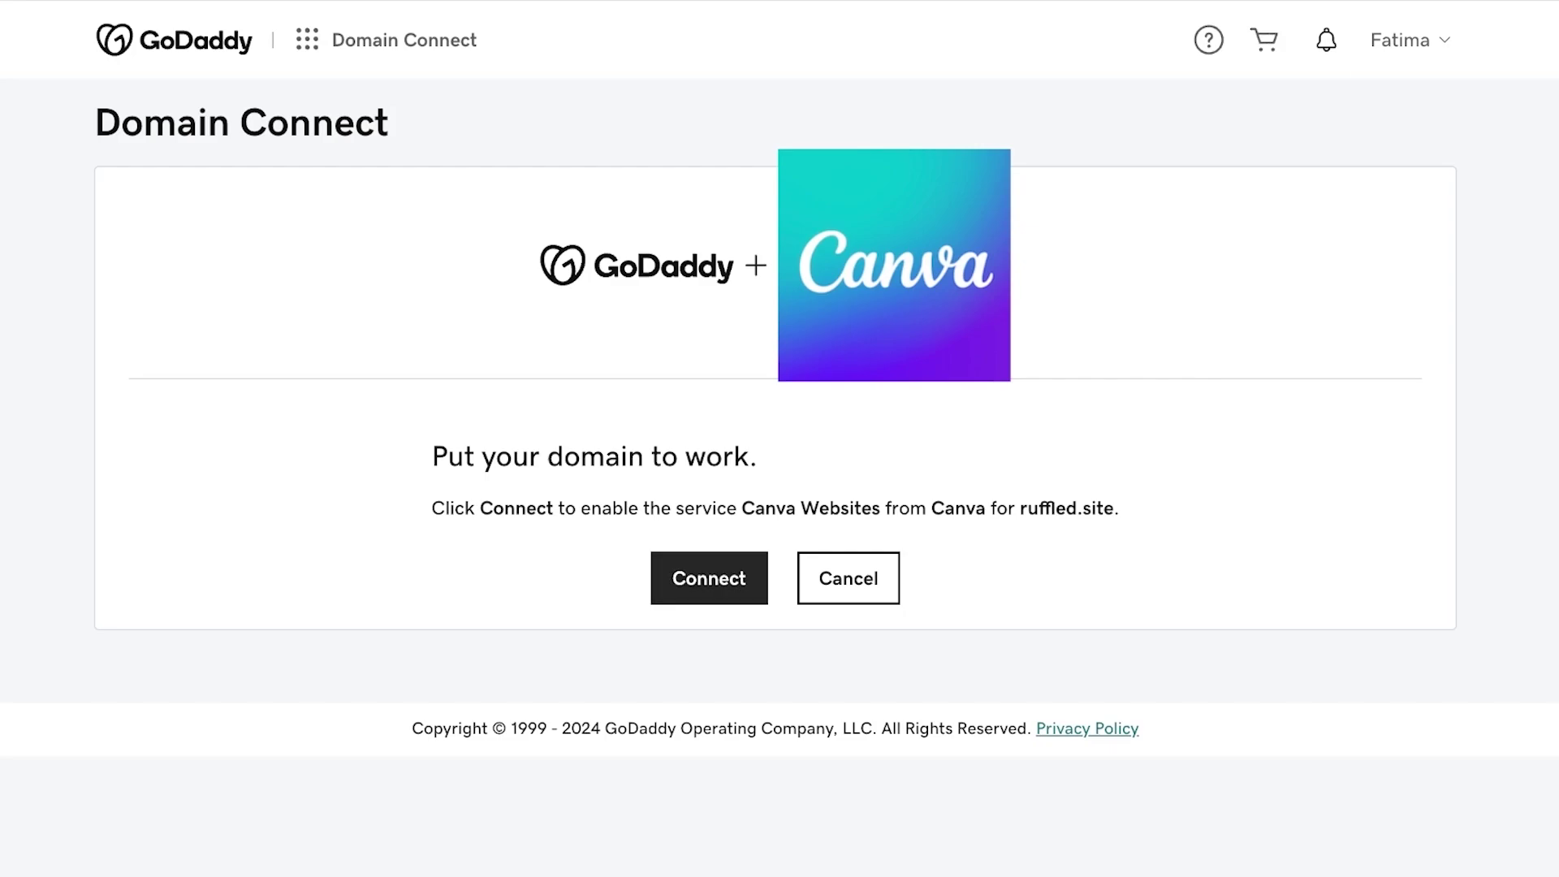
- Authorize GoDaddy to connect ruffled.site to Canva Websites and publish the website at that domain
left_click(709, 579)
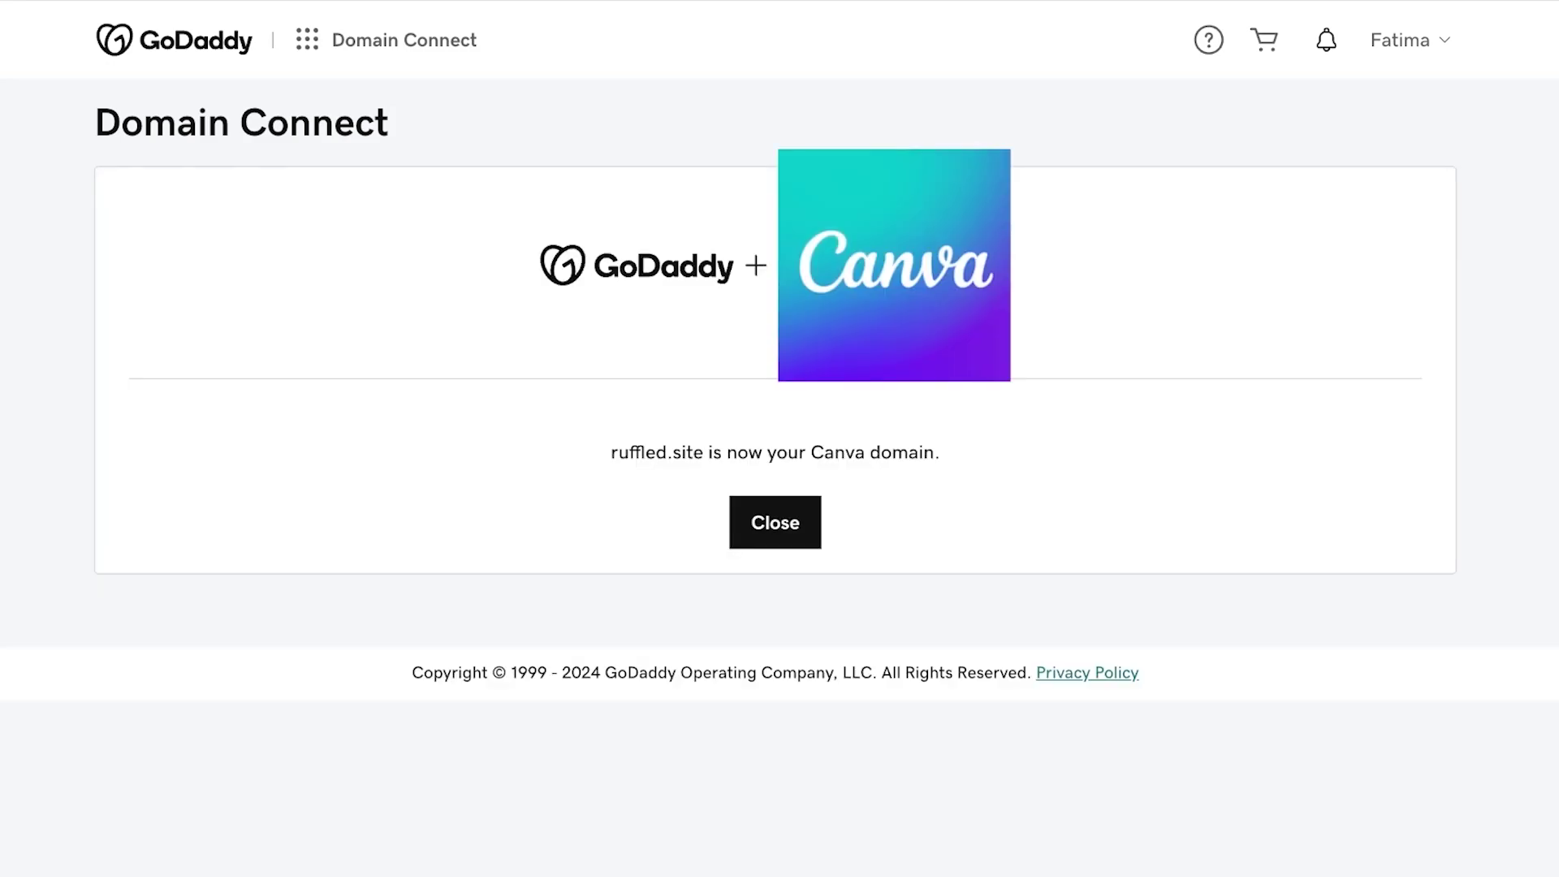
key("Return")
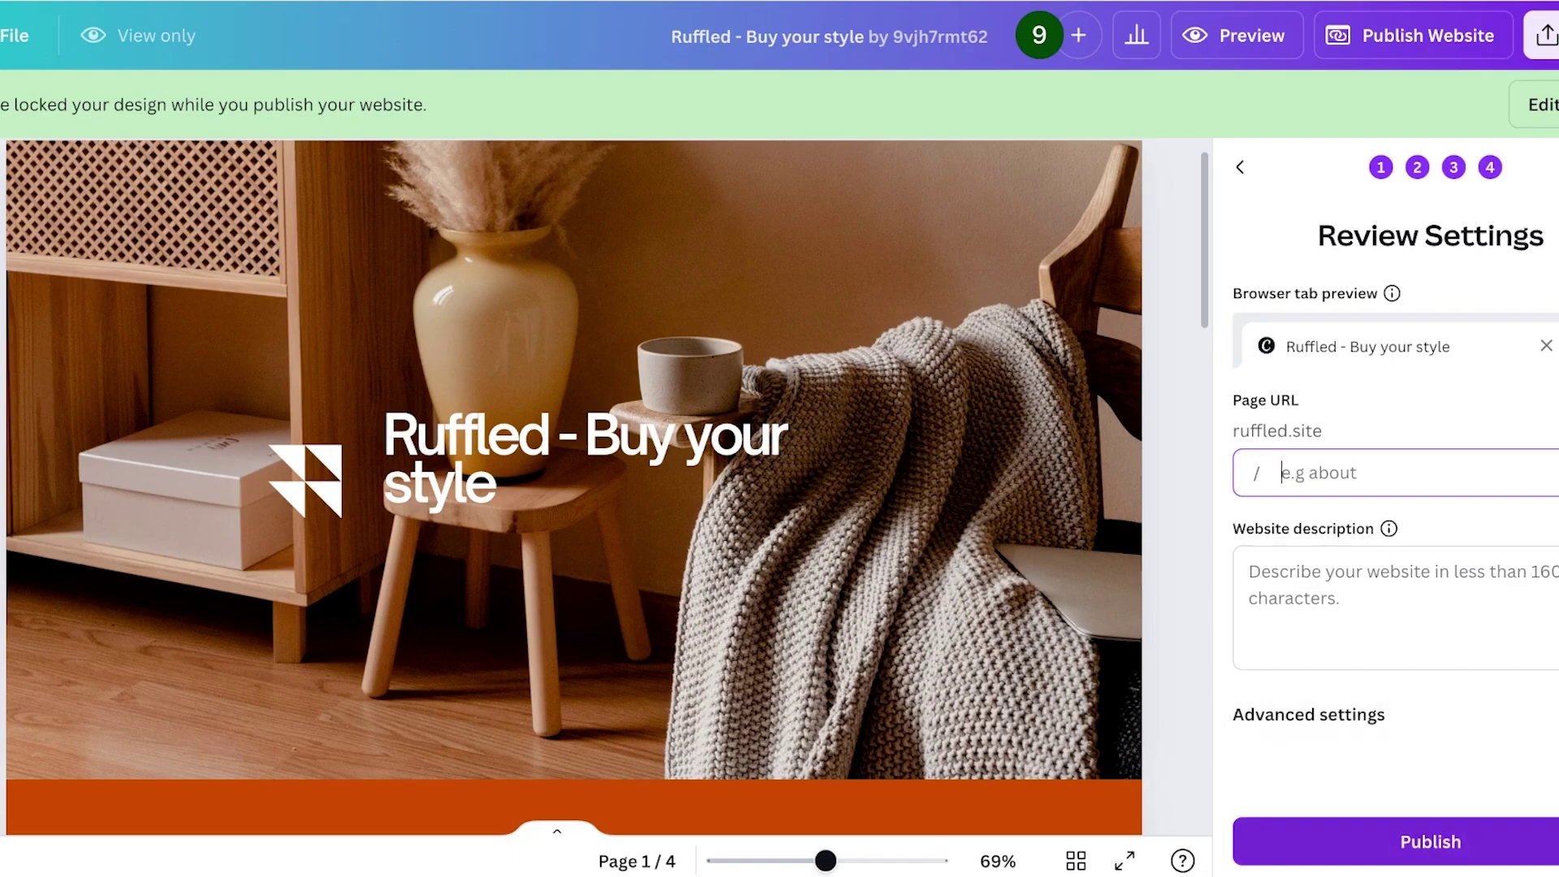
left_click(1430, 841)
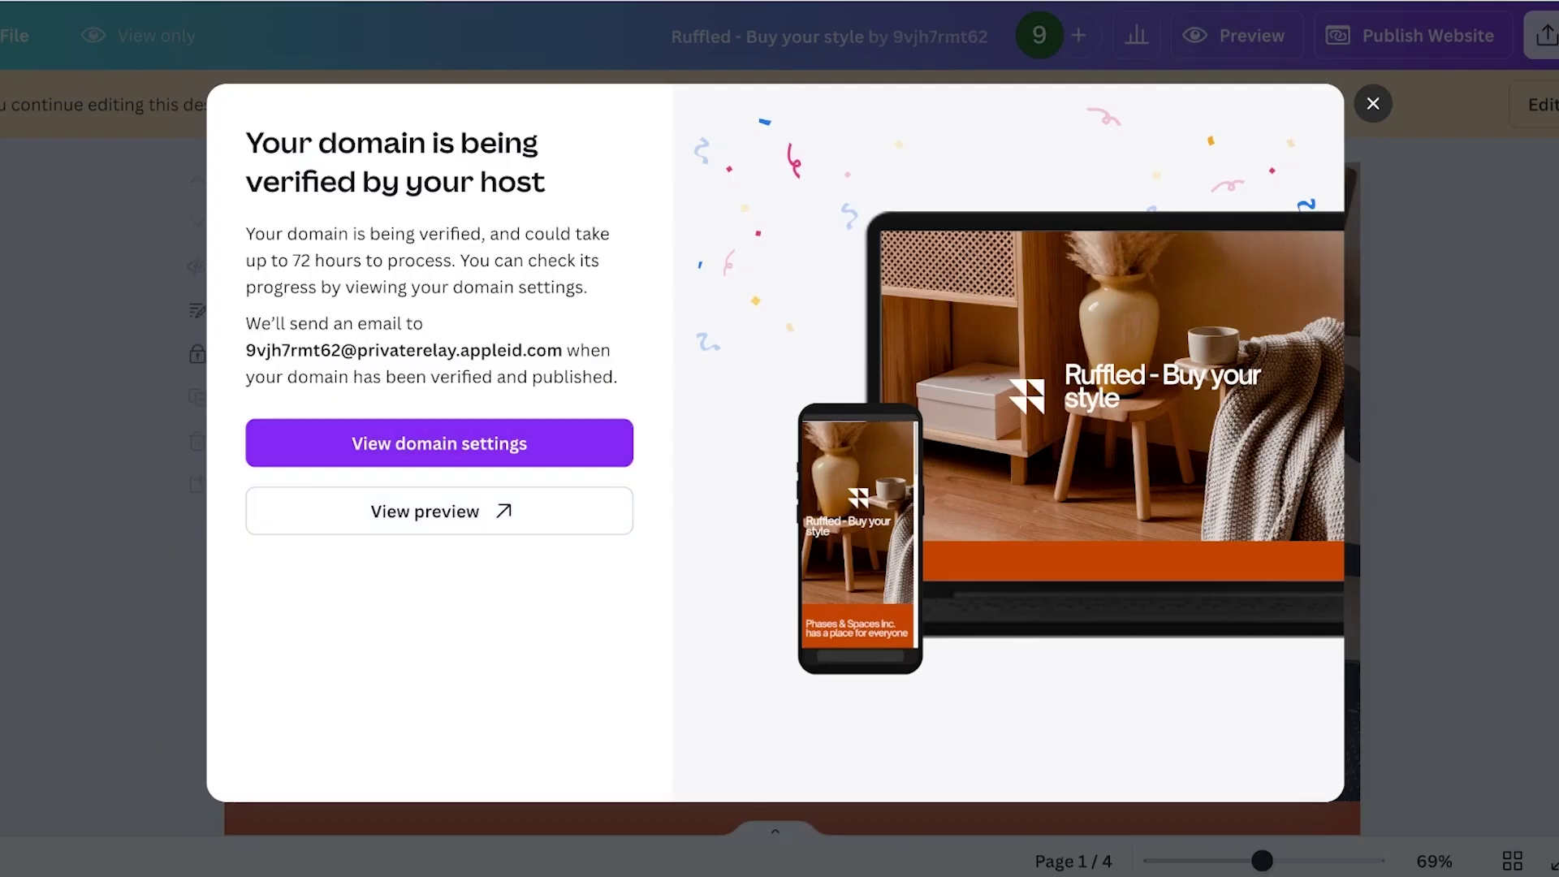
key("Escape")
- Unlock the published design for editing and reopen the website publishing settings
scroll(792, 487, "down", 1)
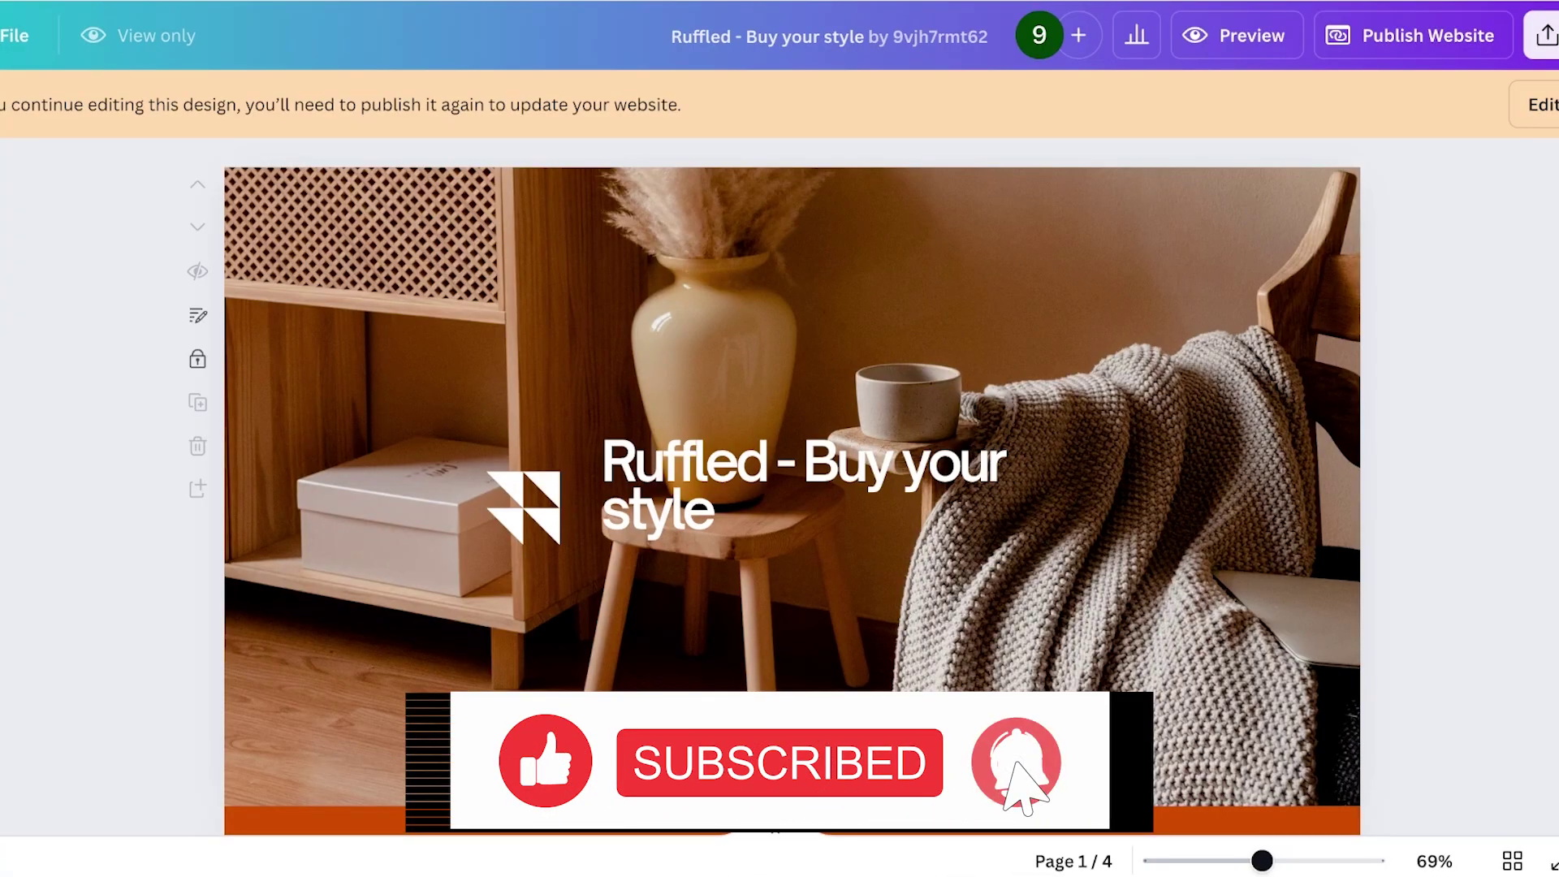
scroll(1048, 862, "down", 3)
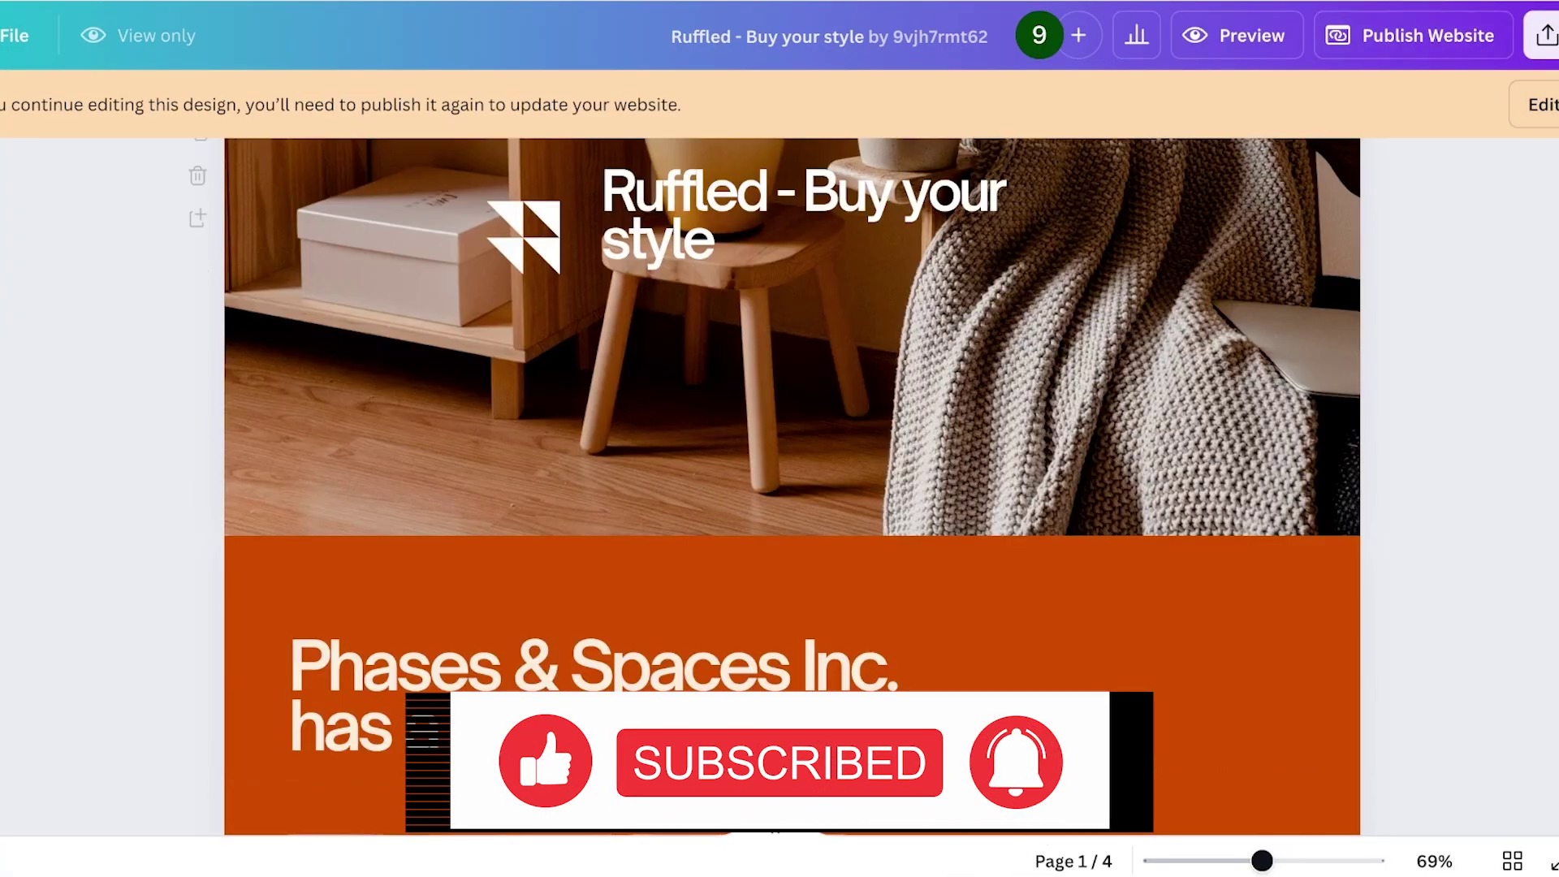
scroll(792, 488, "up", 3)
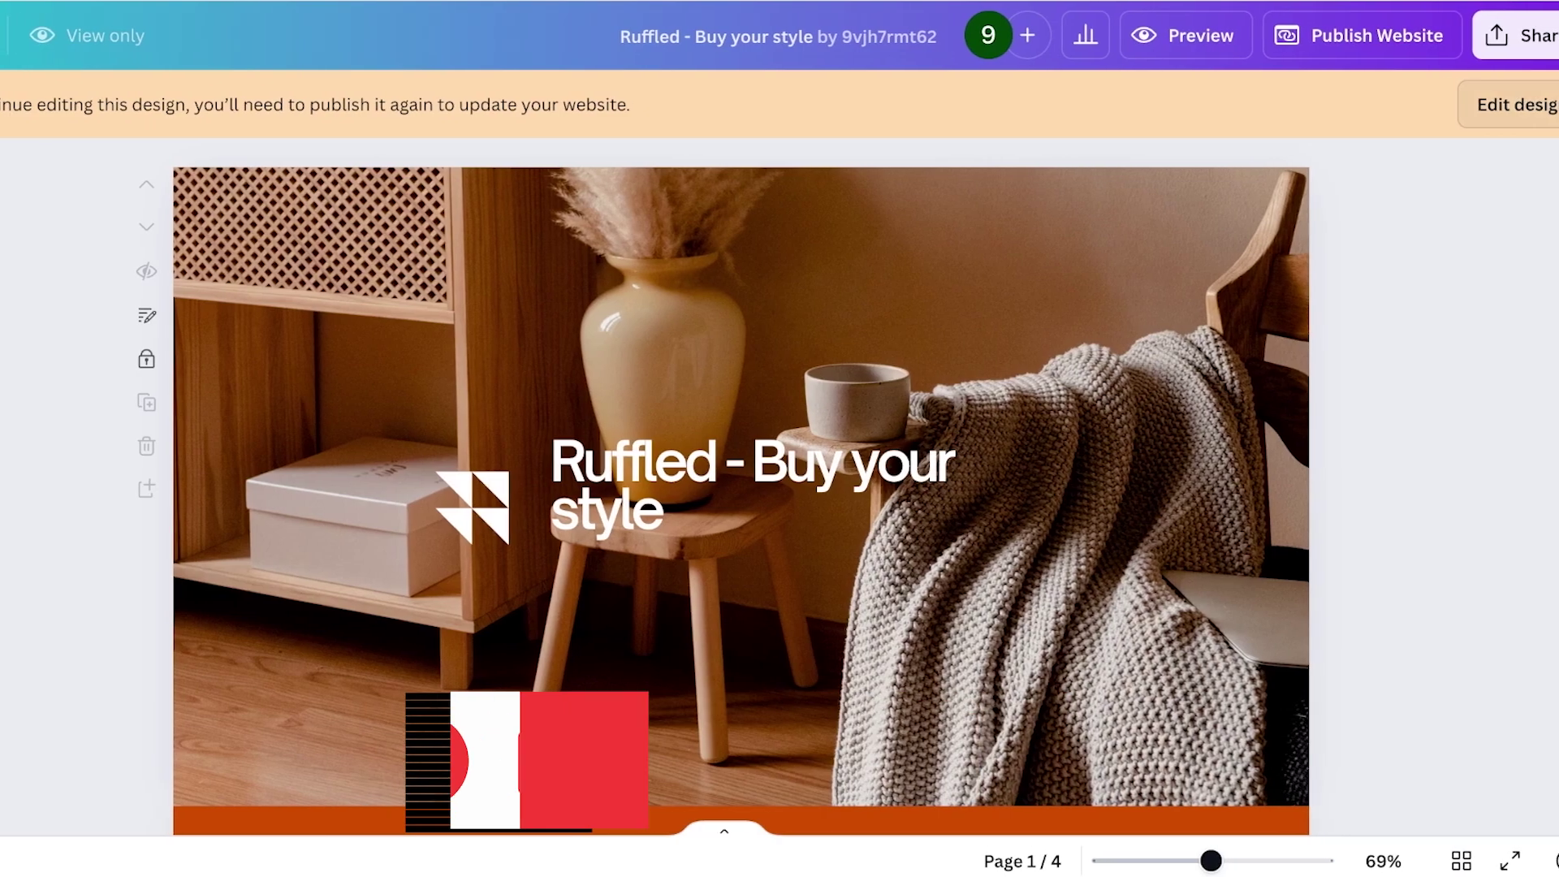
left_click(1537, 104)
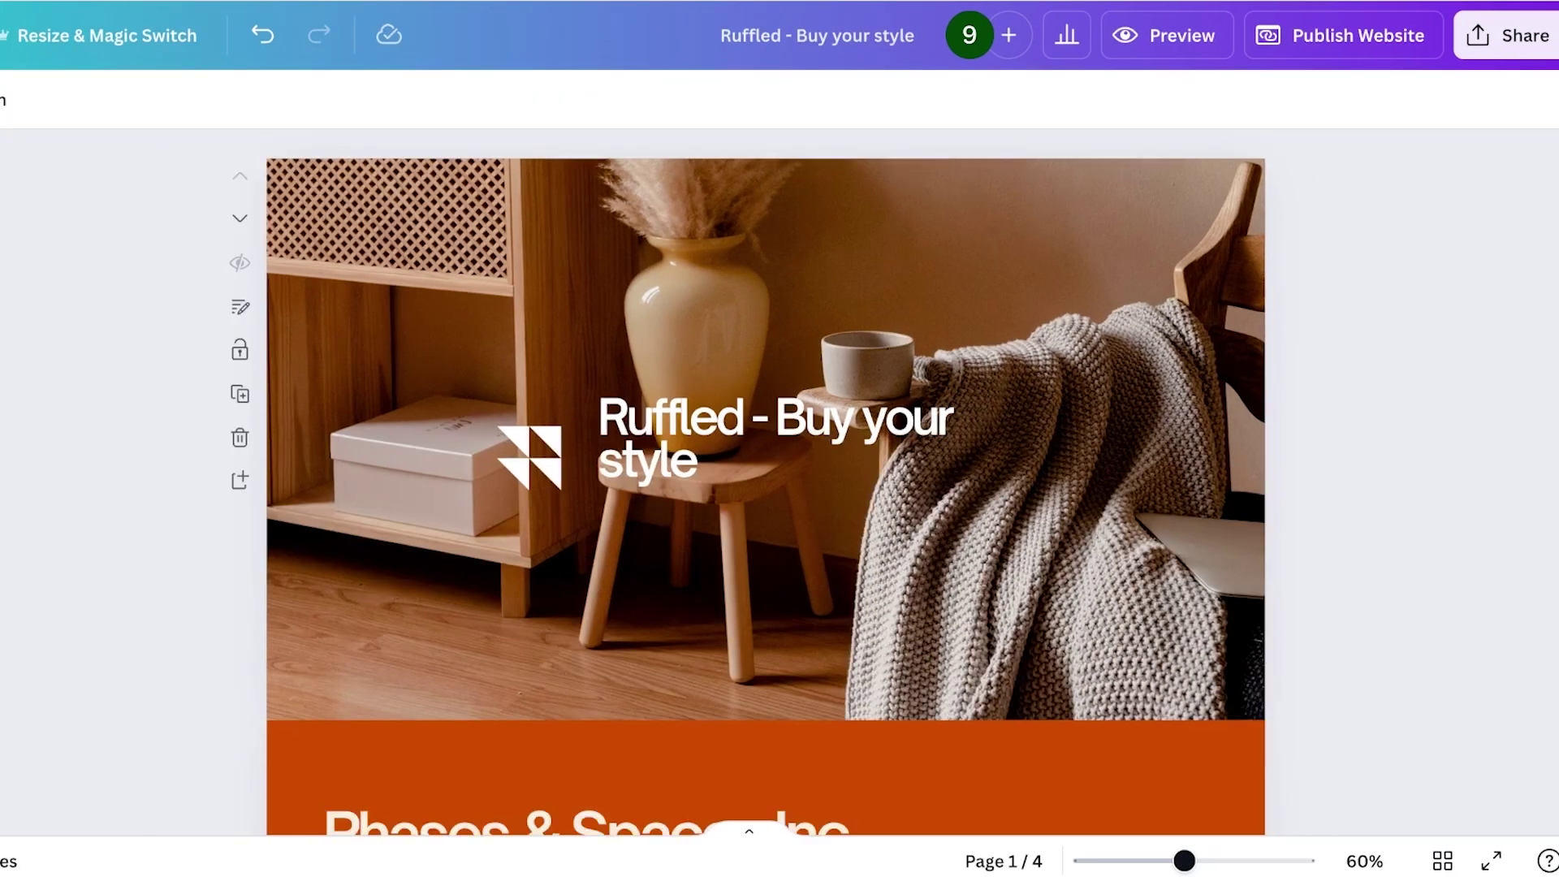
left_click(1412, 34)
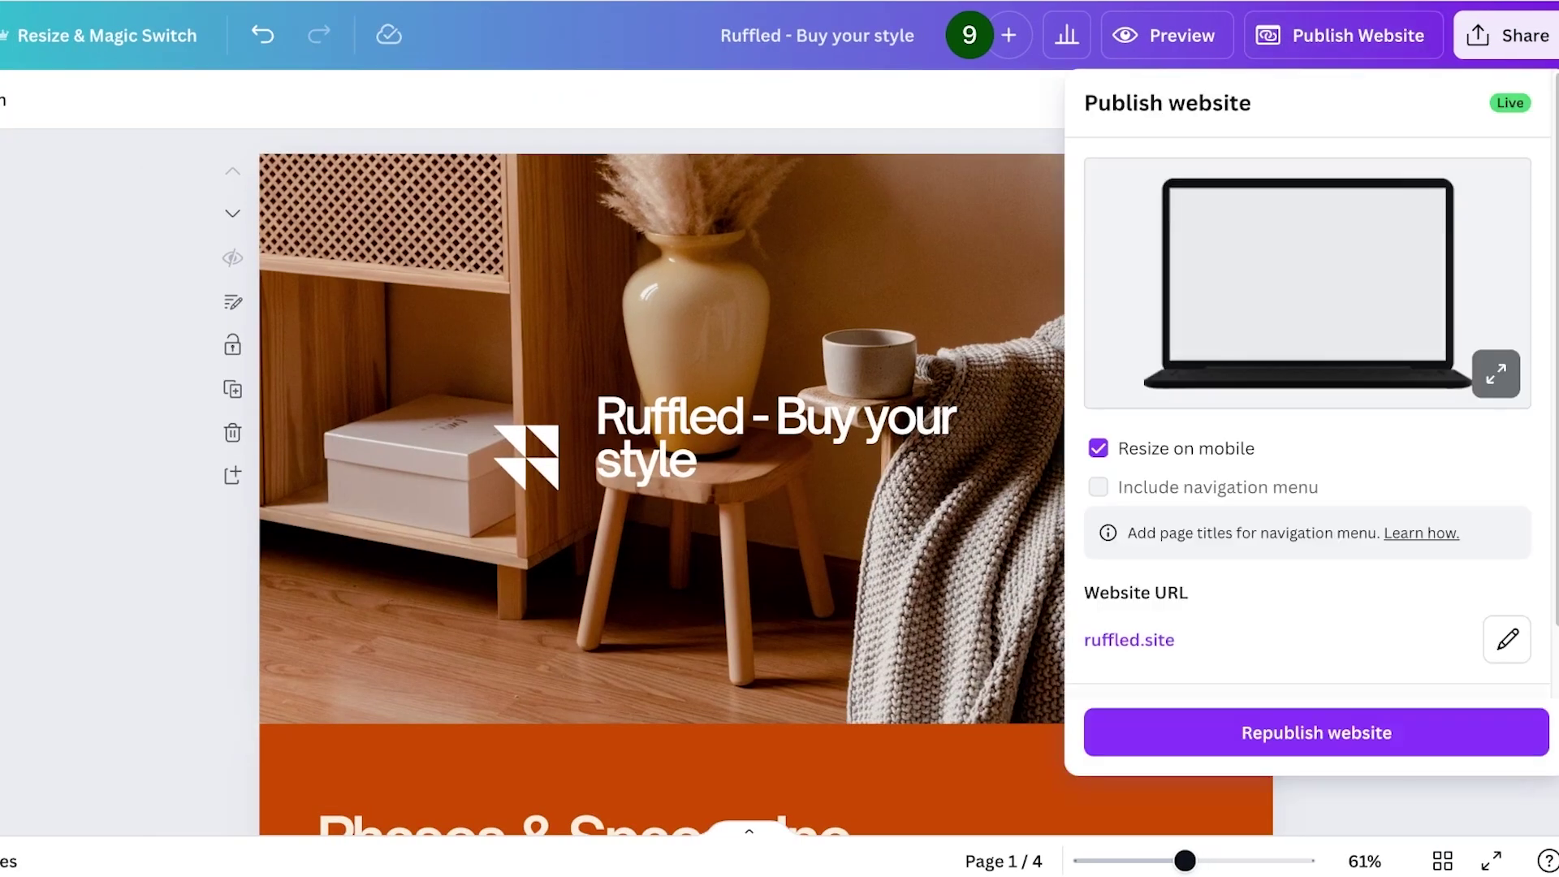
- Review the available website URLs and the subpath field, keeping ruffled.site as the selected domain
scroll(1308, 406, "down", 1)
left_click(1507, 563)
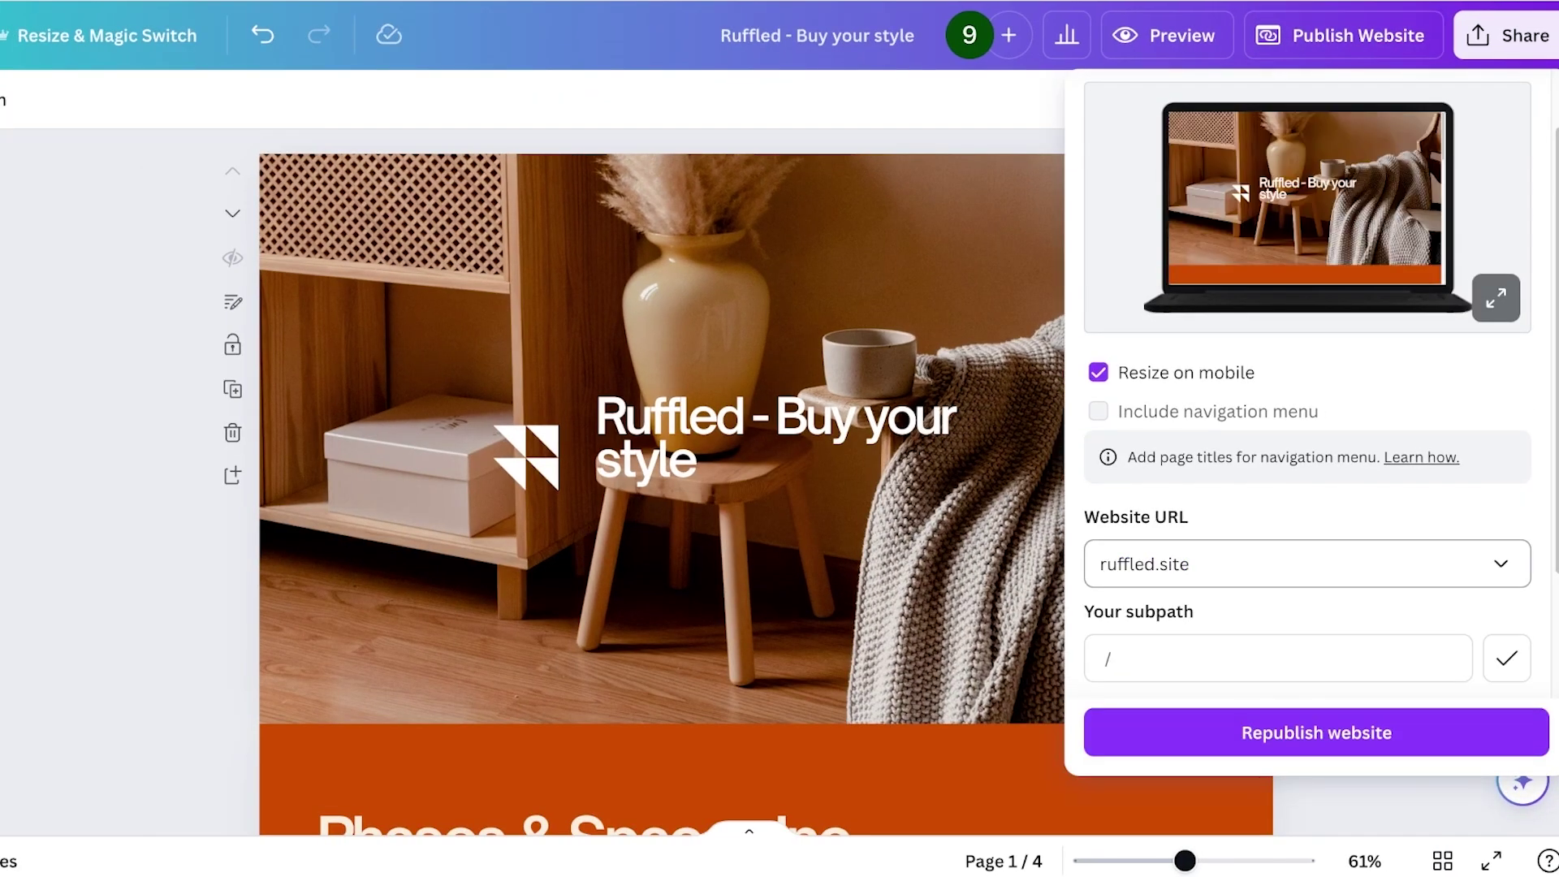
left_click(1500, 563)
scroll(1307, 487, "down", 2)
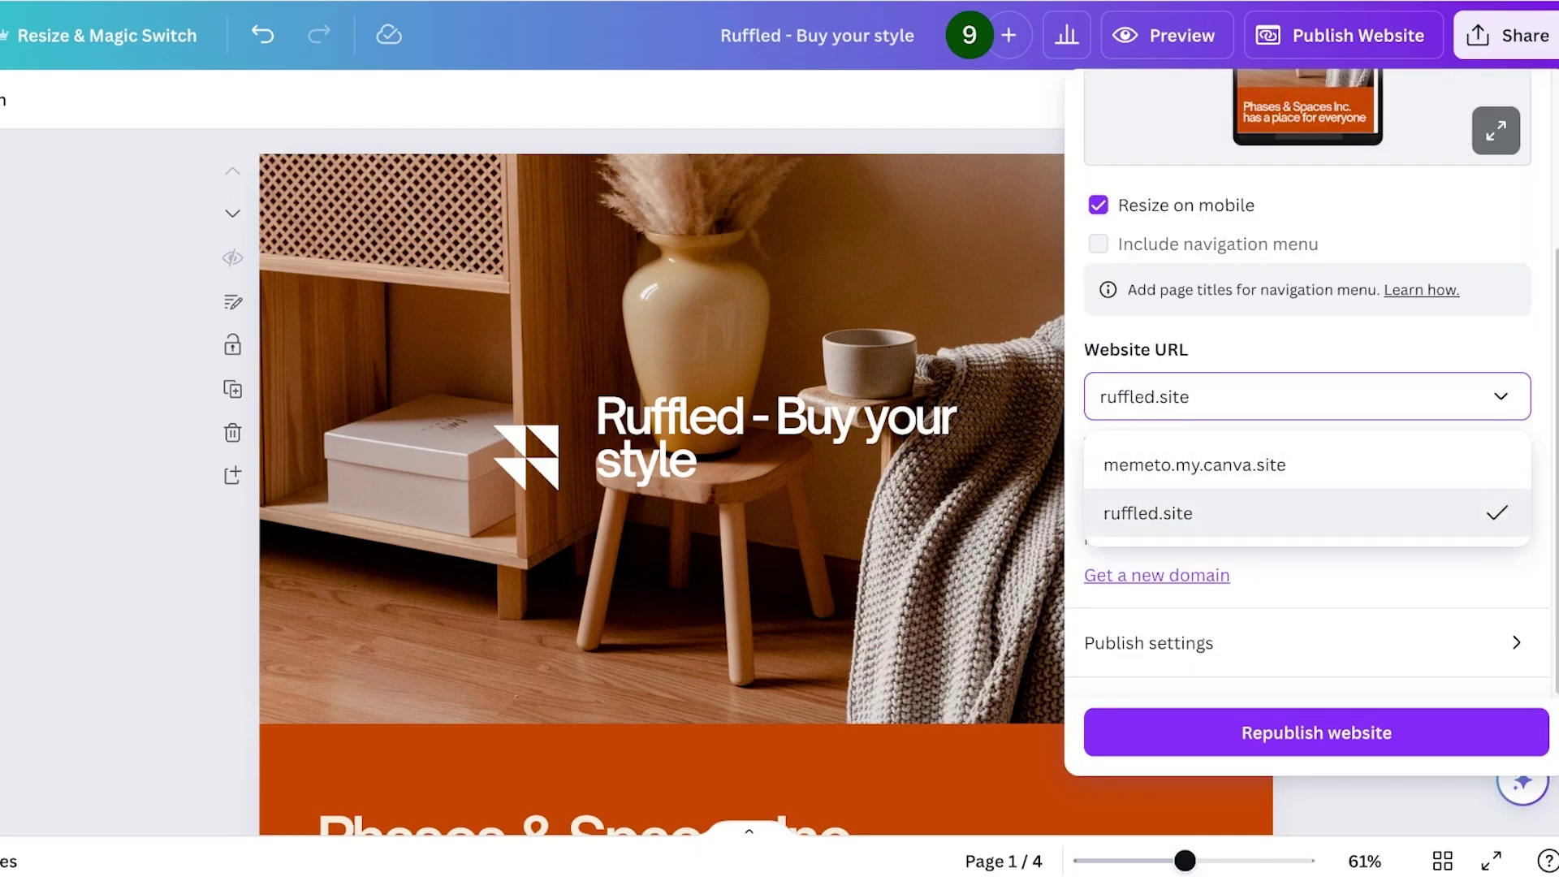
left_click(1308, 512)
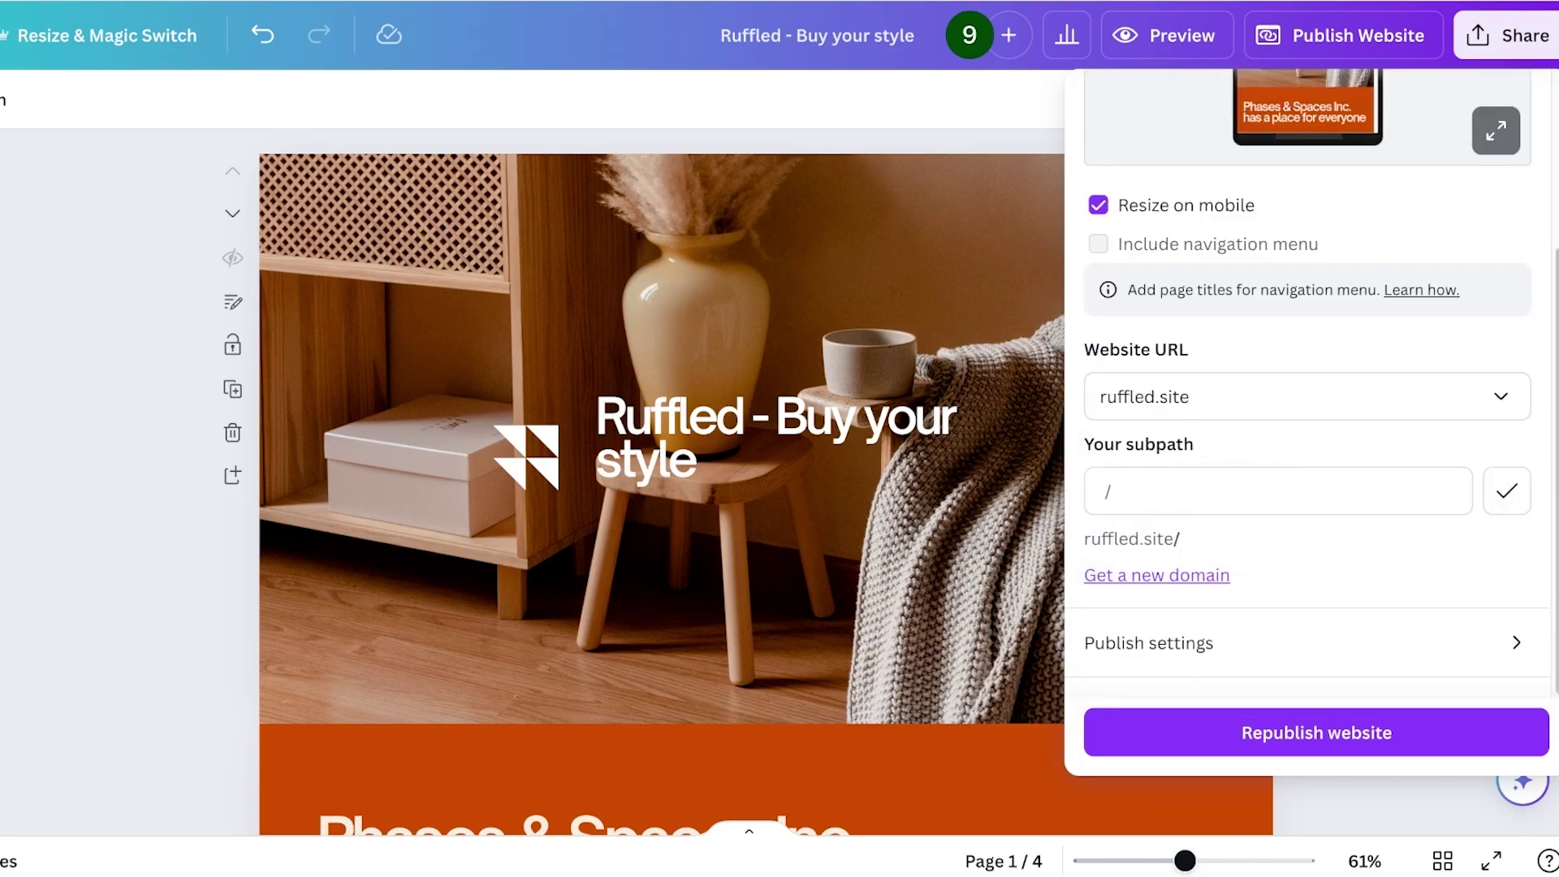
left_click(1133, 490)
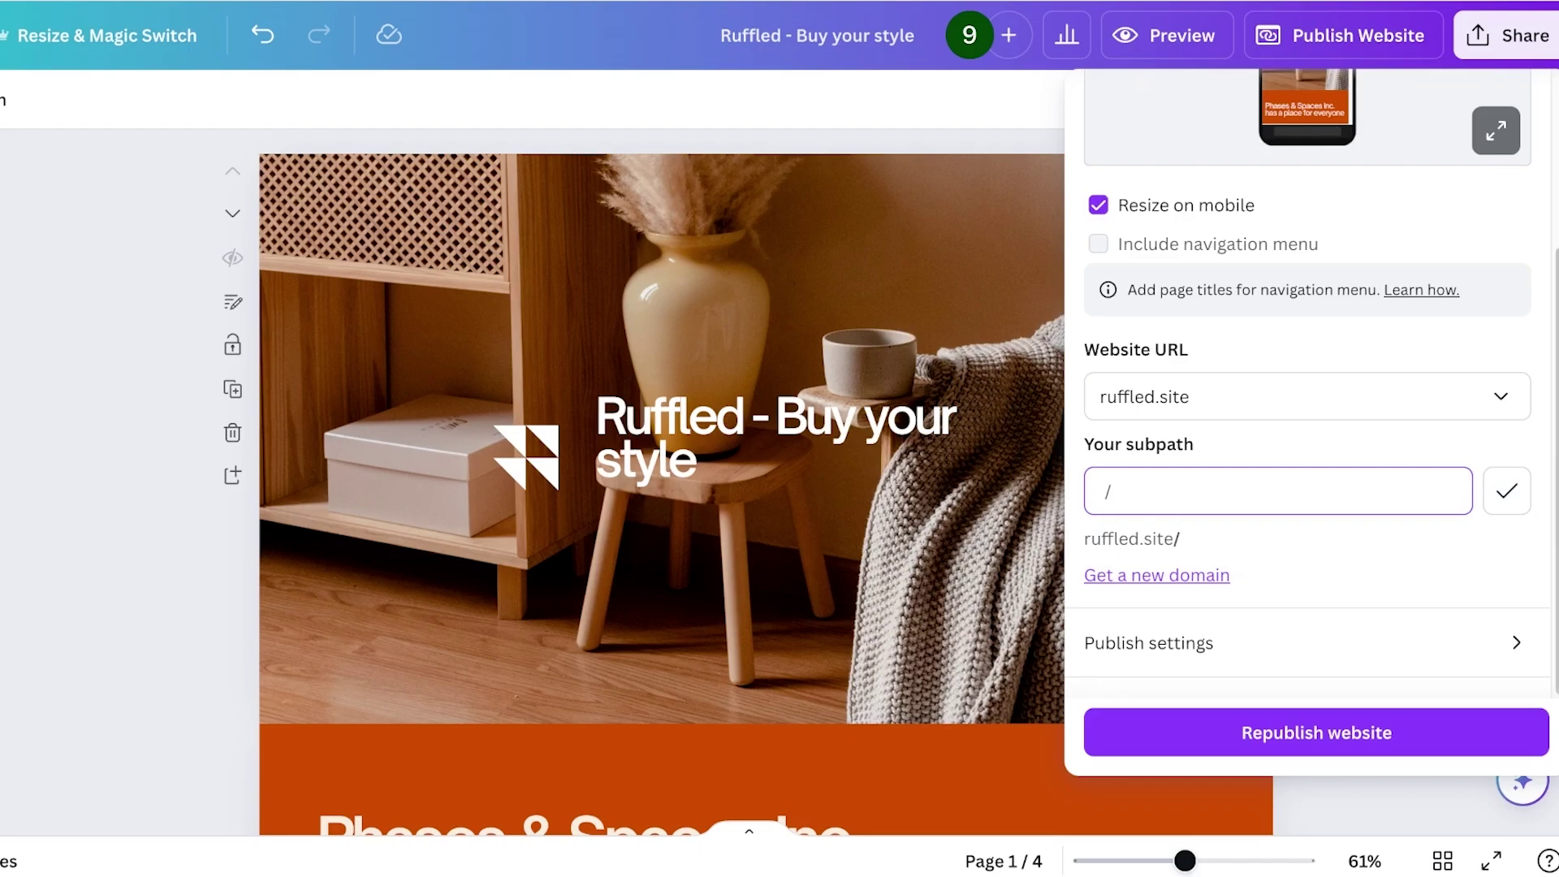
- Open the full domain options again and choose publishing to an existing domain
left_click(1308, 397)
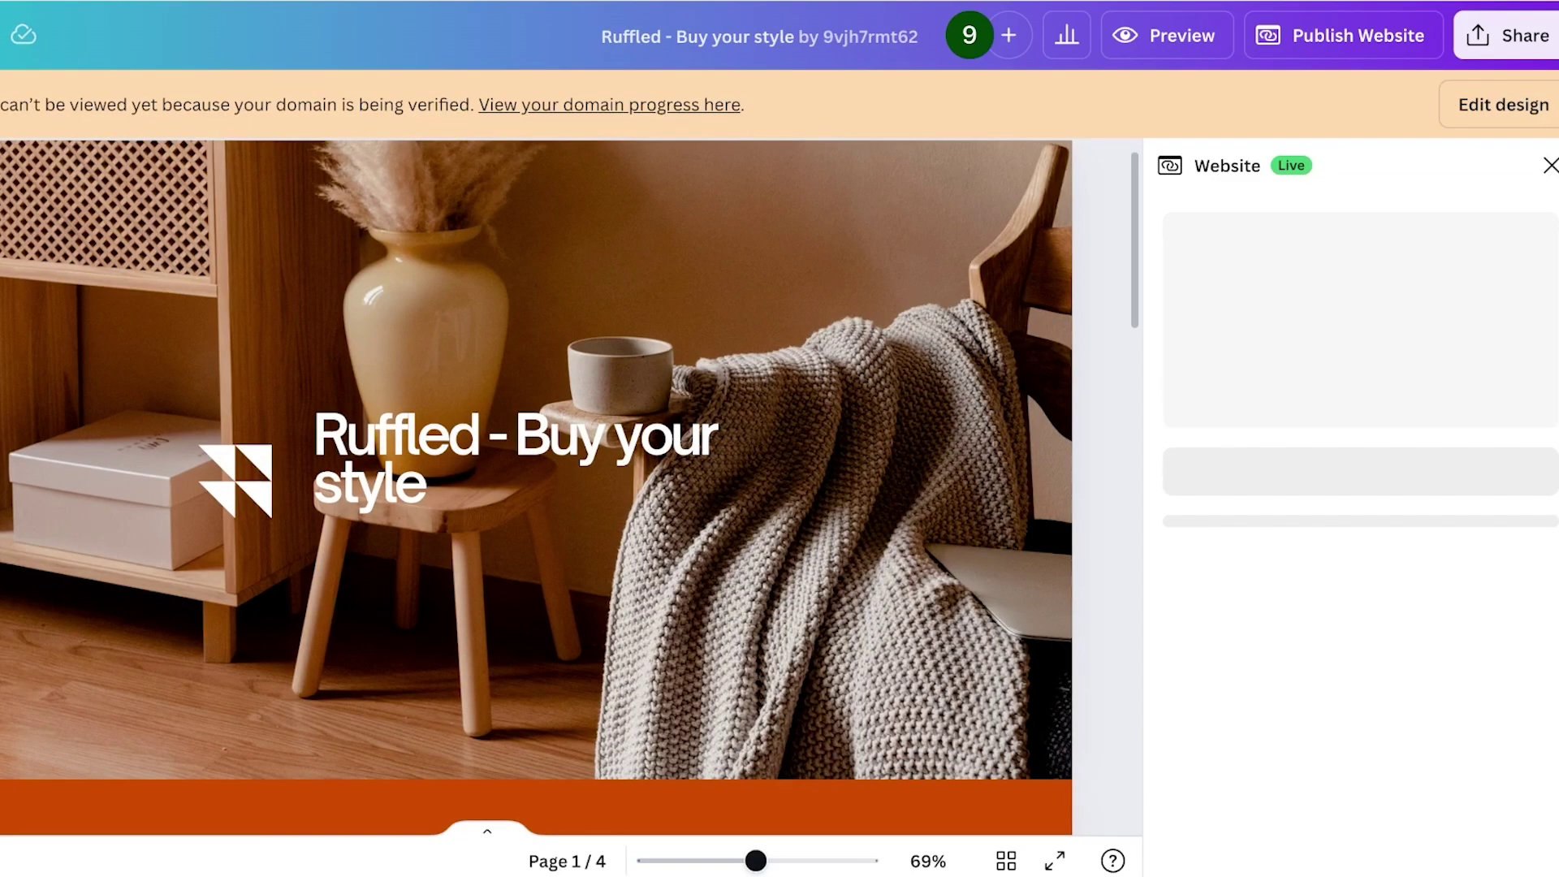
scroll(1351, 561, "down", 4)
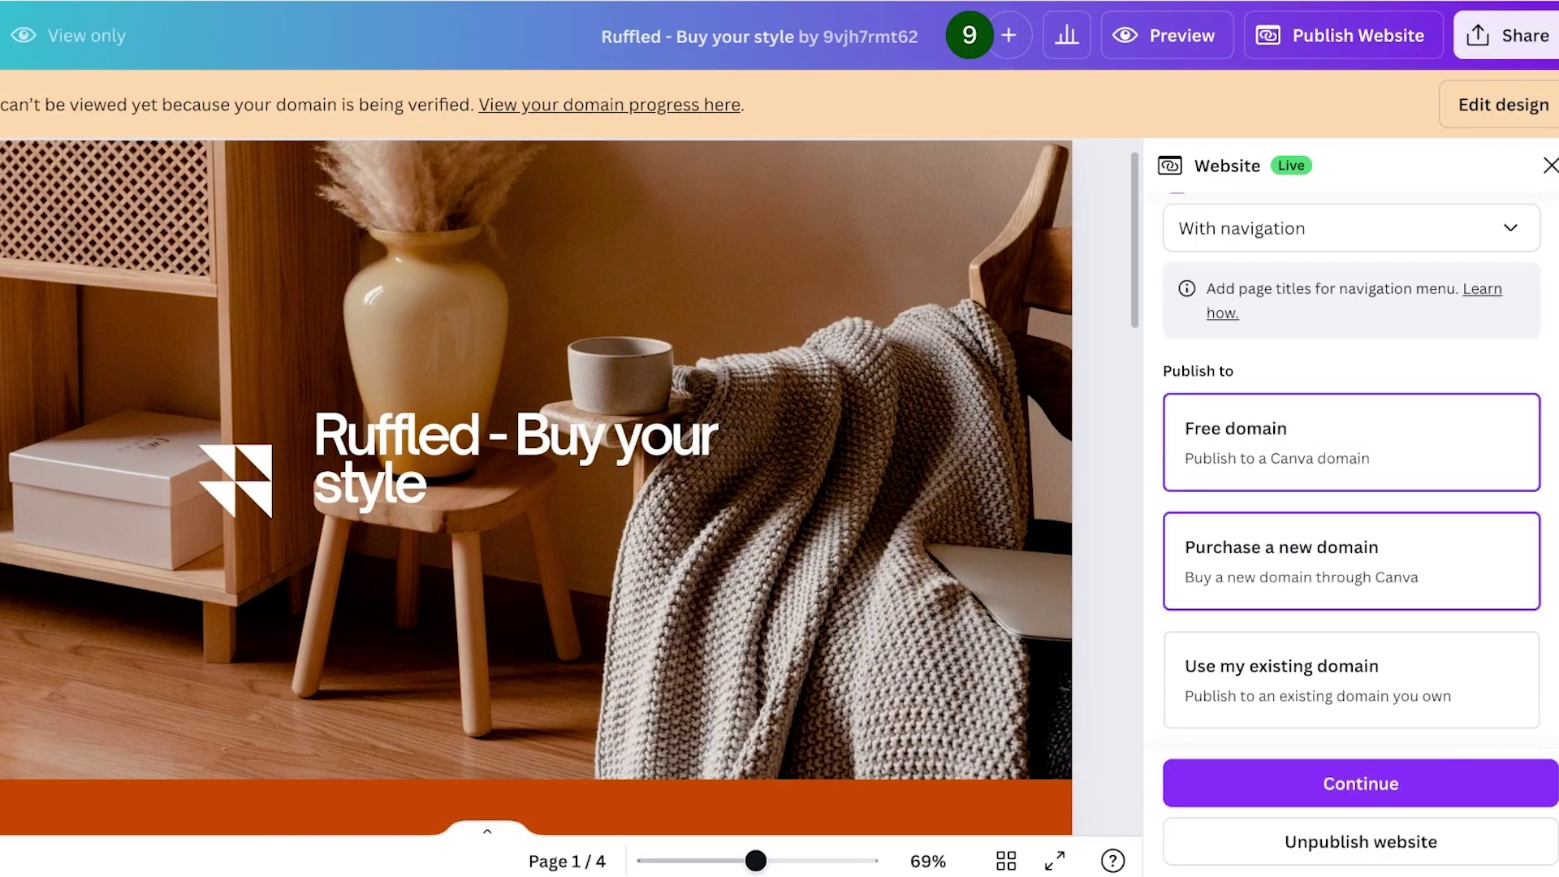
left_click(1351, 679)
left_click(1359, 783)
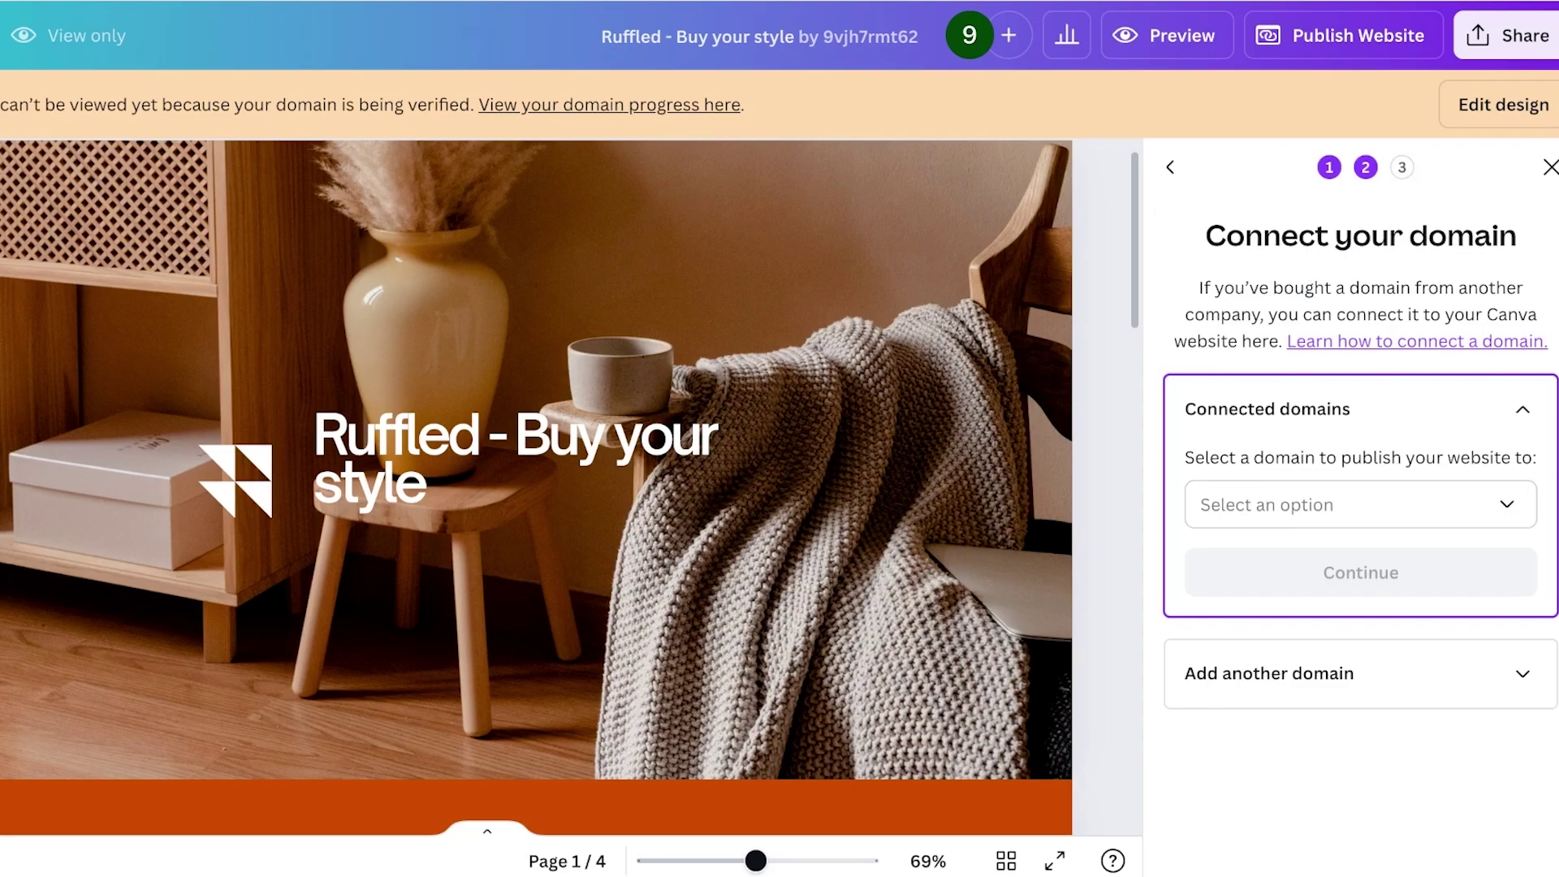
- Check the connected domains list, and add another domain, ruffled.so, for manual connection
left_click(1360, 505)
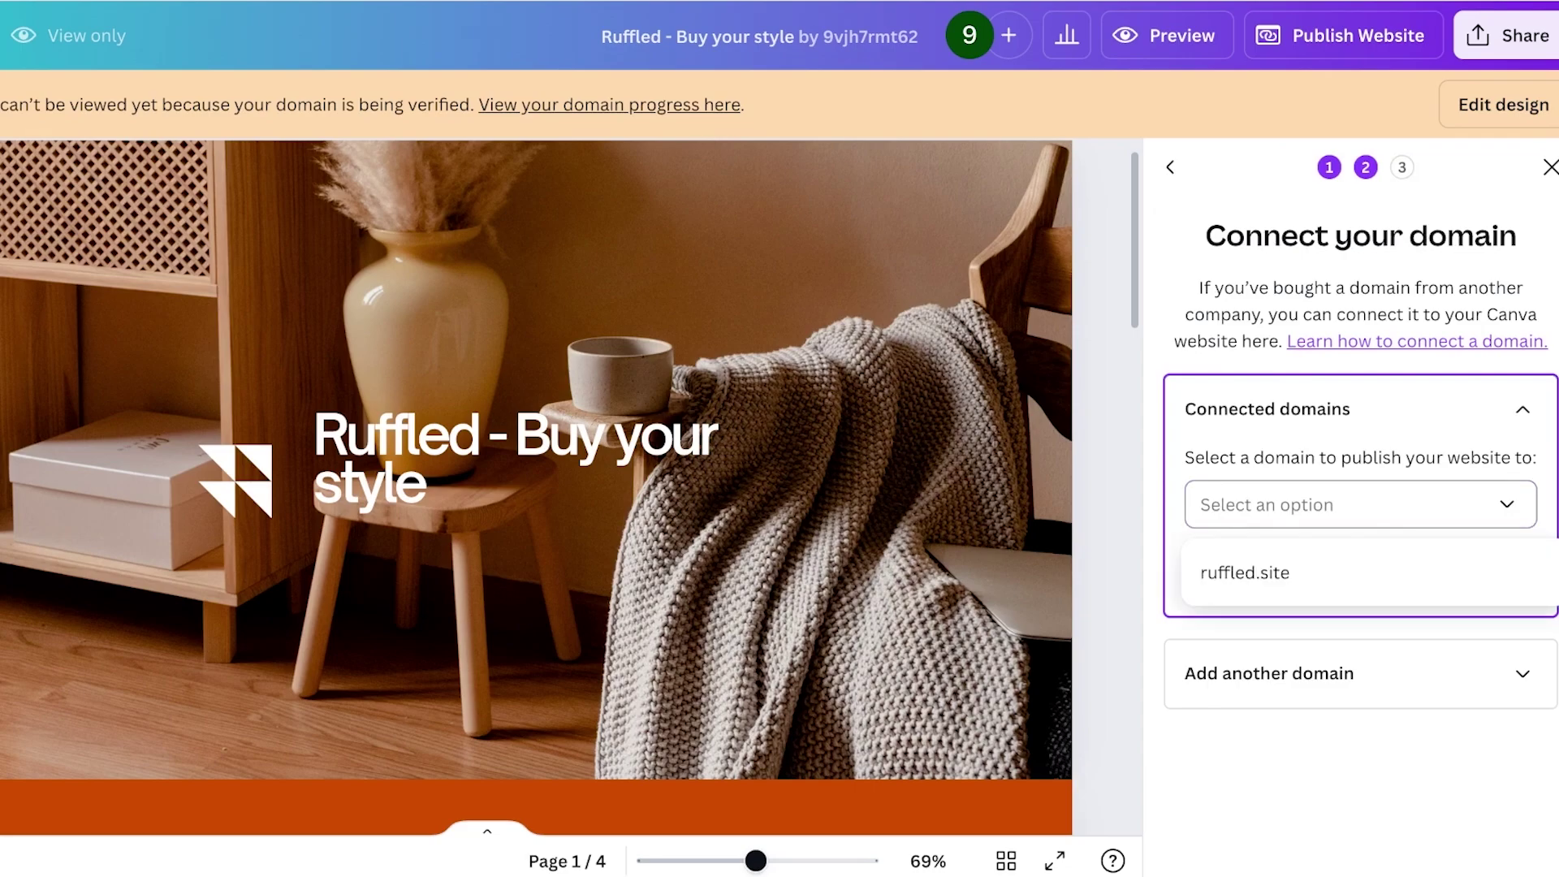
left_click(1359, 674)
left_click(1360, 623)
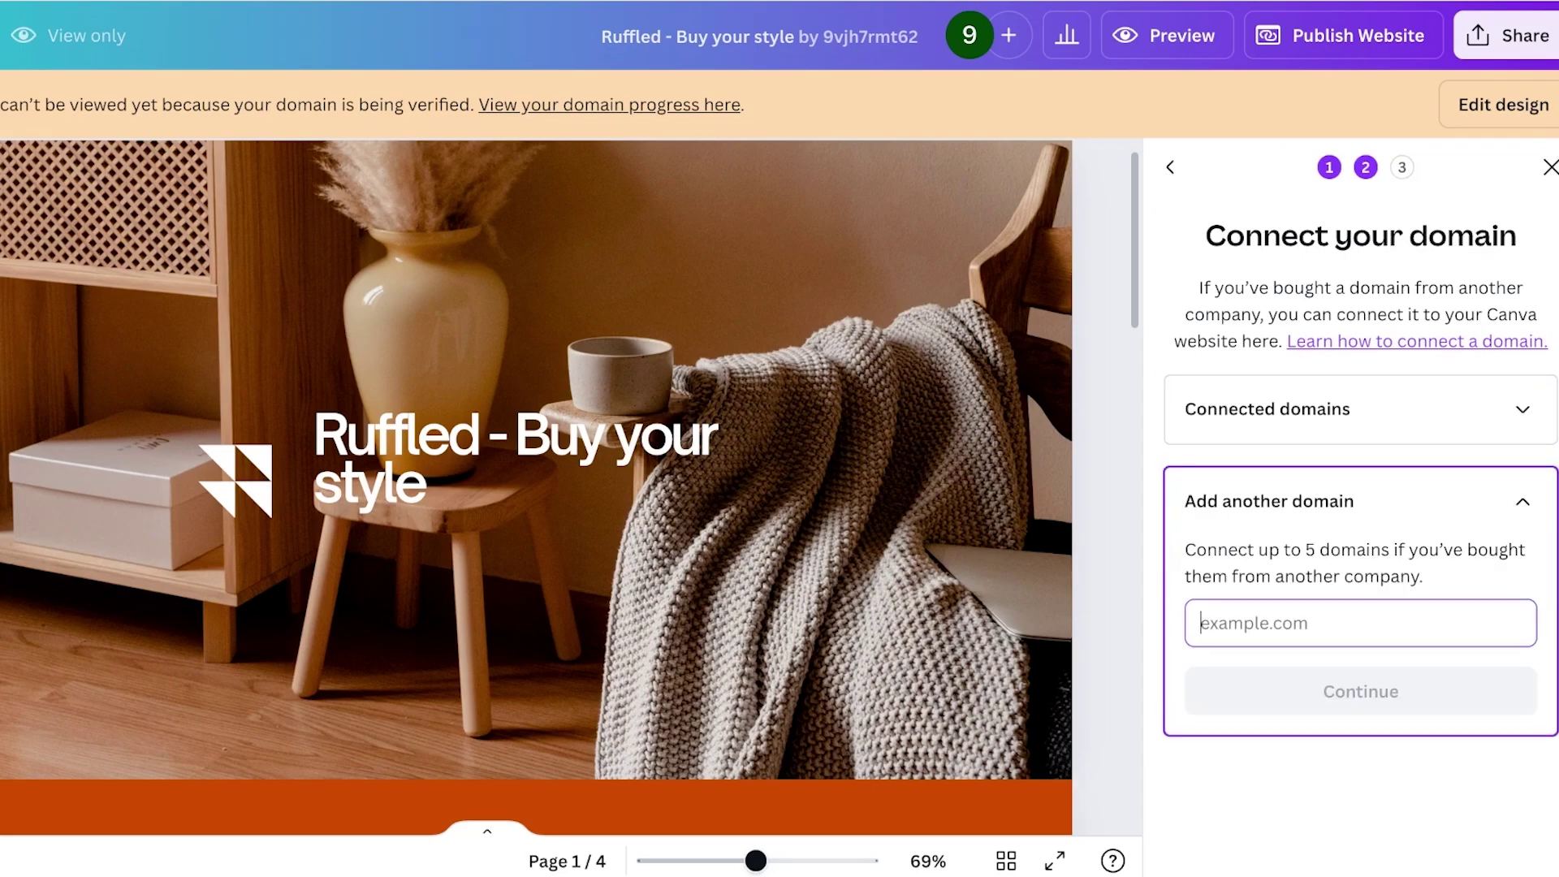
type("ruffle")
type("d.co")
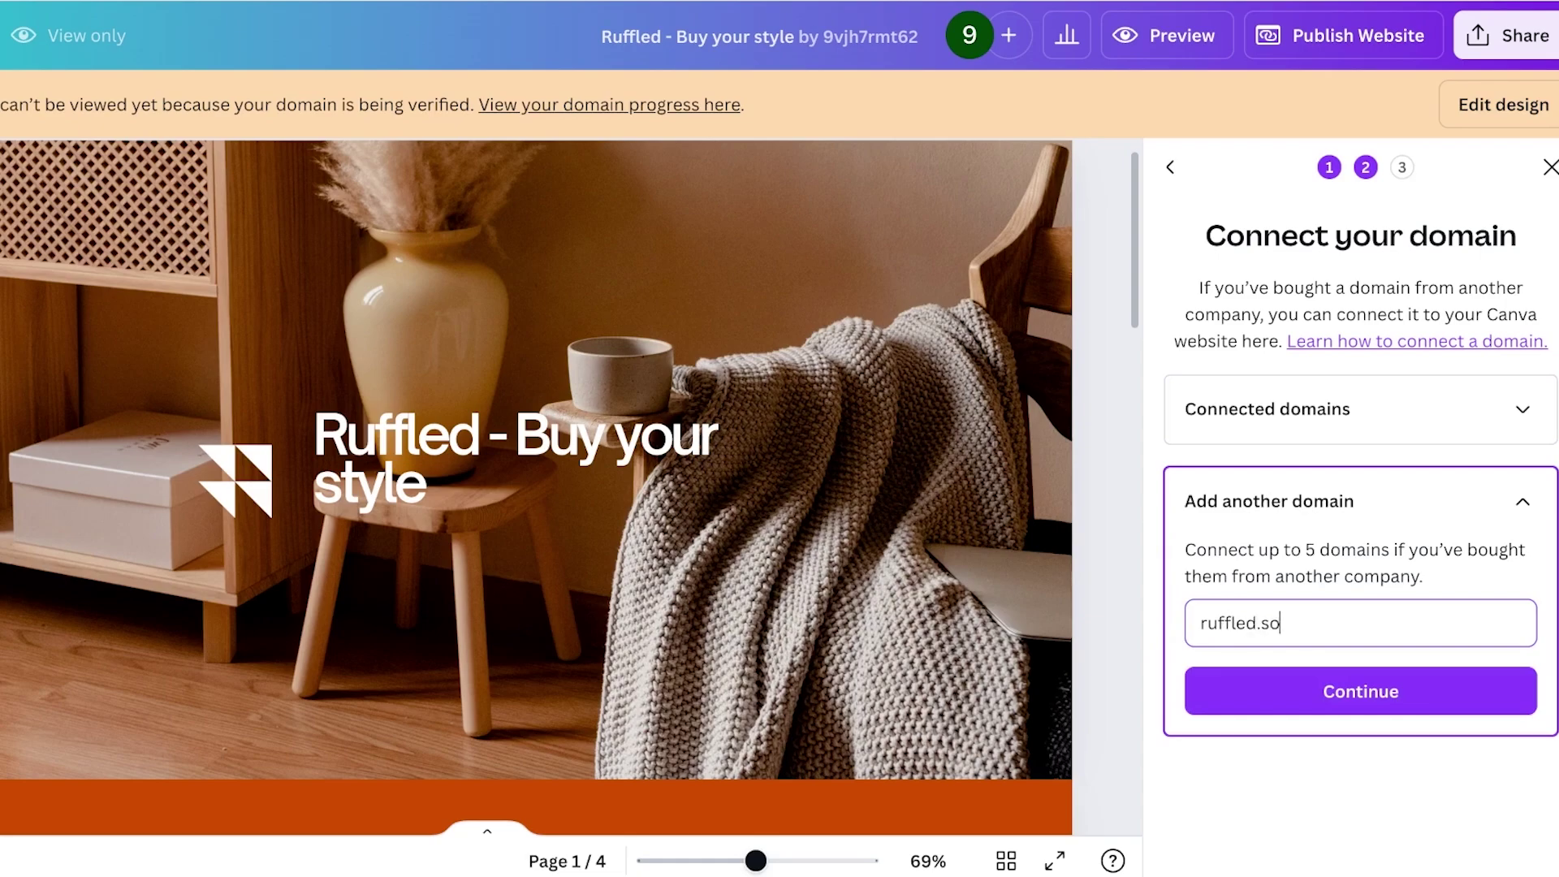
key("Return")
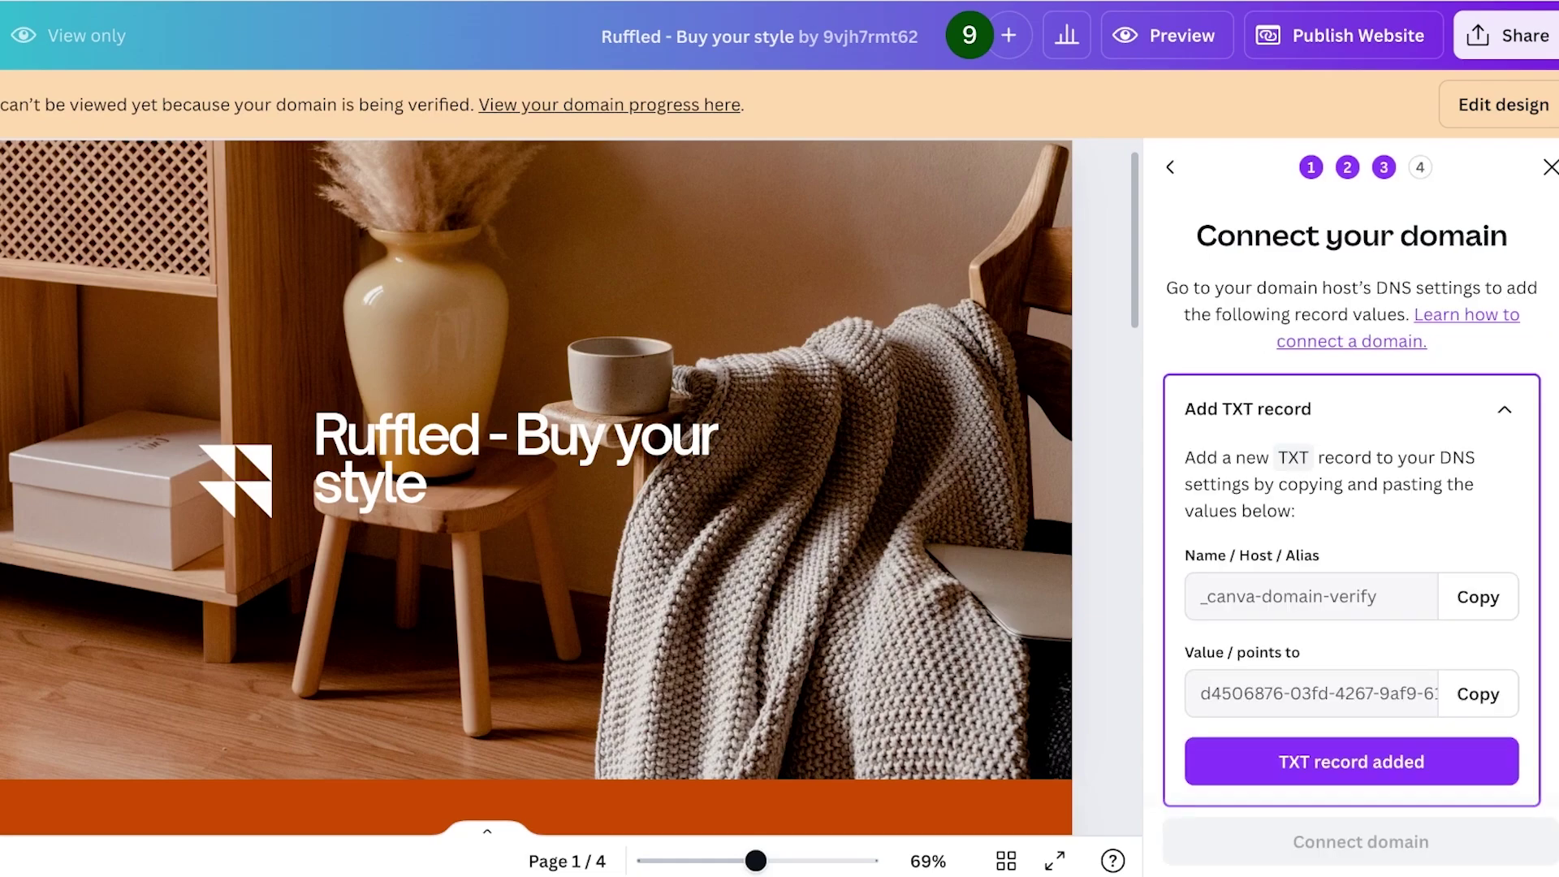
- Copy the host name of the required TXT record and open the DNS settings of ruffled.site in GoDaddy
scroll(1352, 504, "down", 2)
scroll(1352, 504, "up", 2)
key("Return")
key("Return")
scroll(1353, 504, "down", 2)
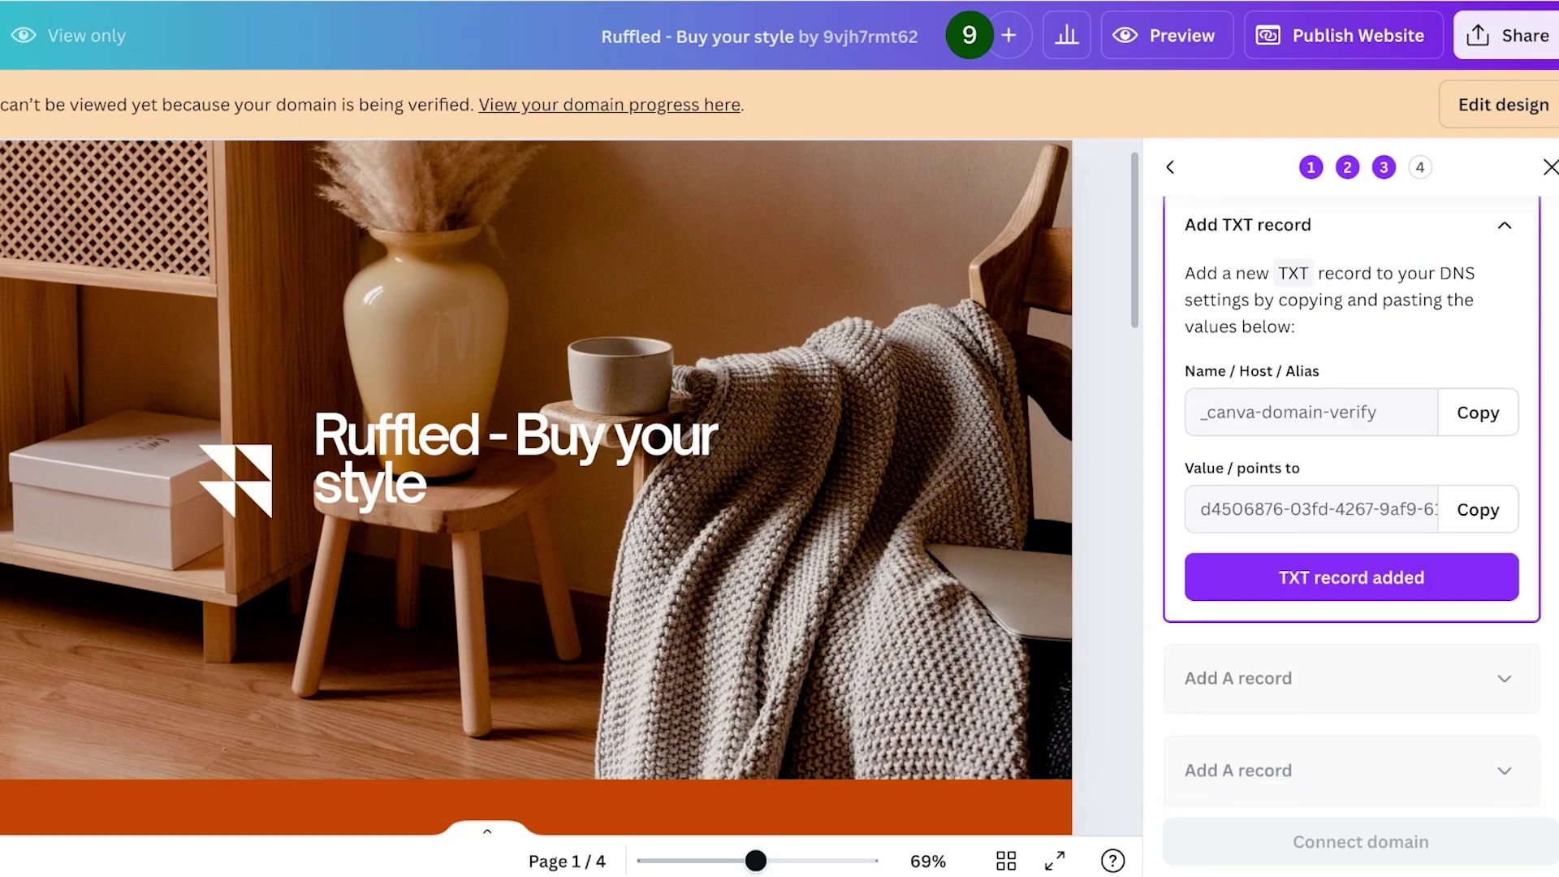
left_click(1477, 413)
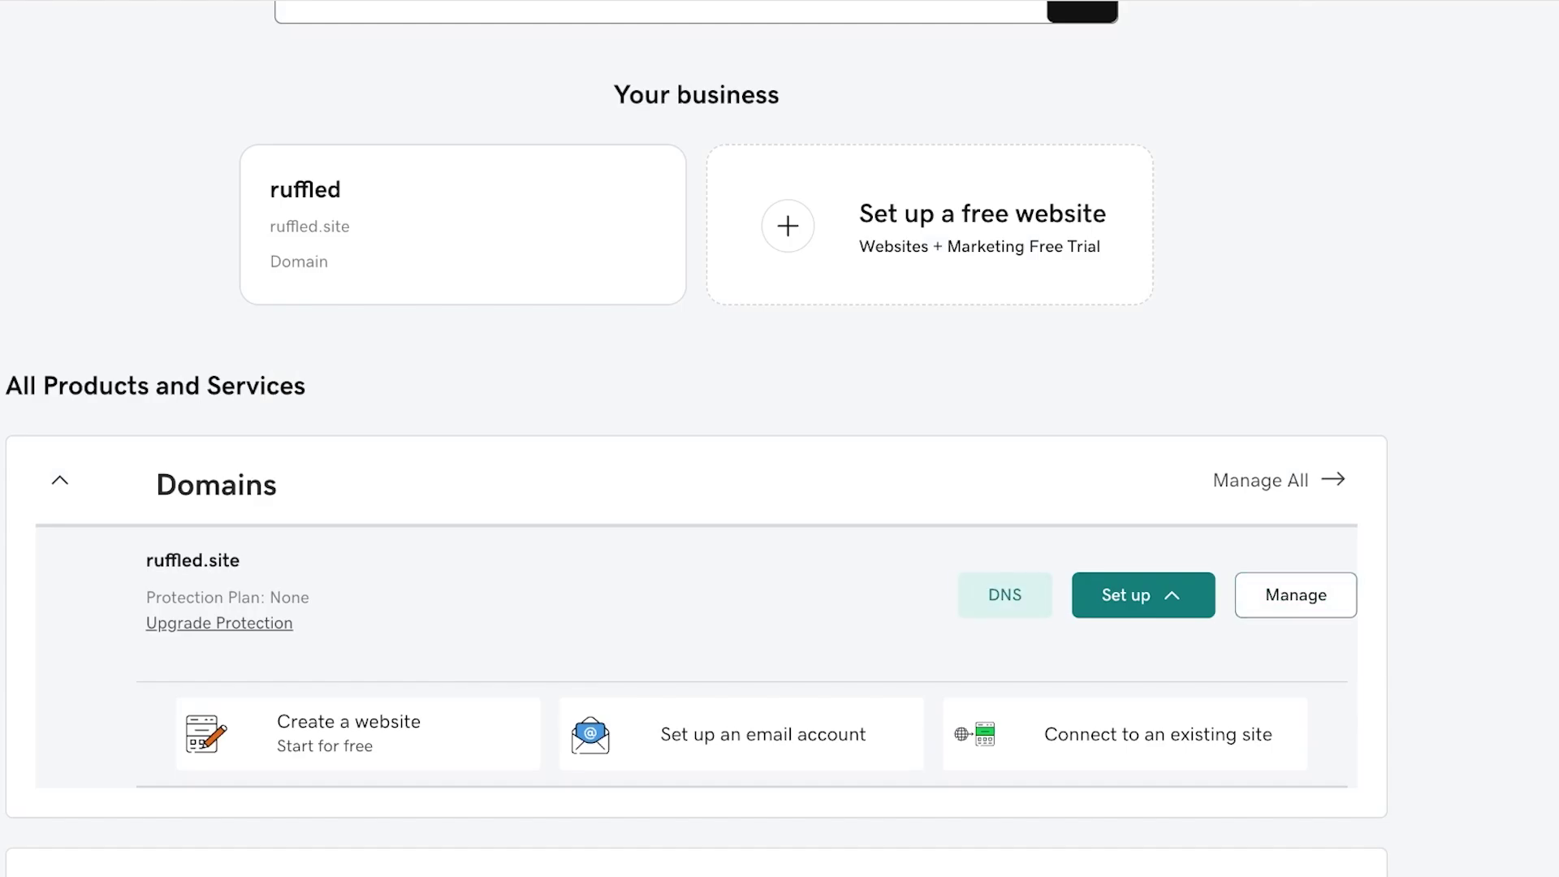
left_click(1005, 595)
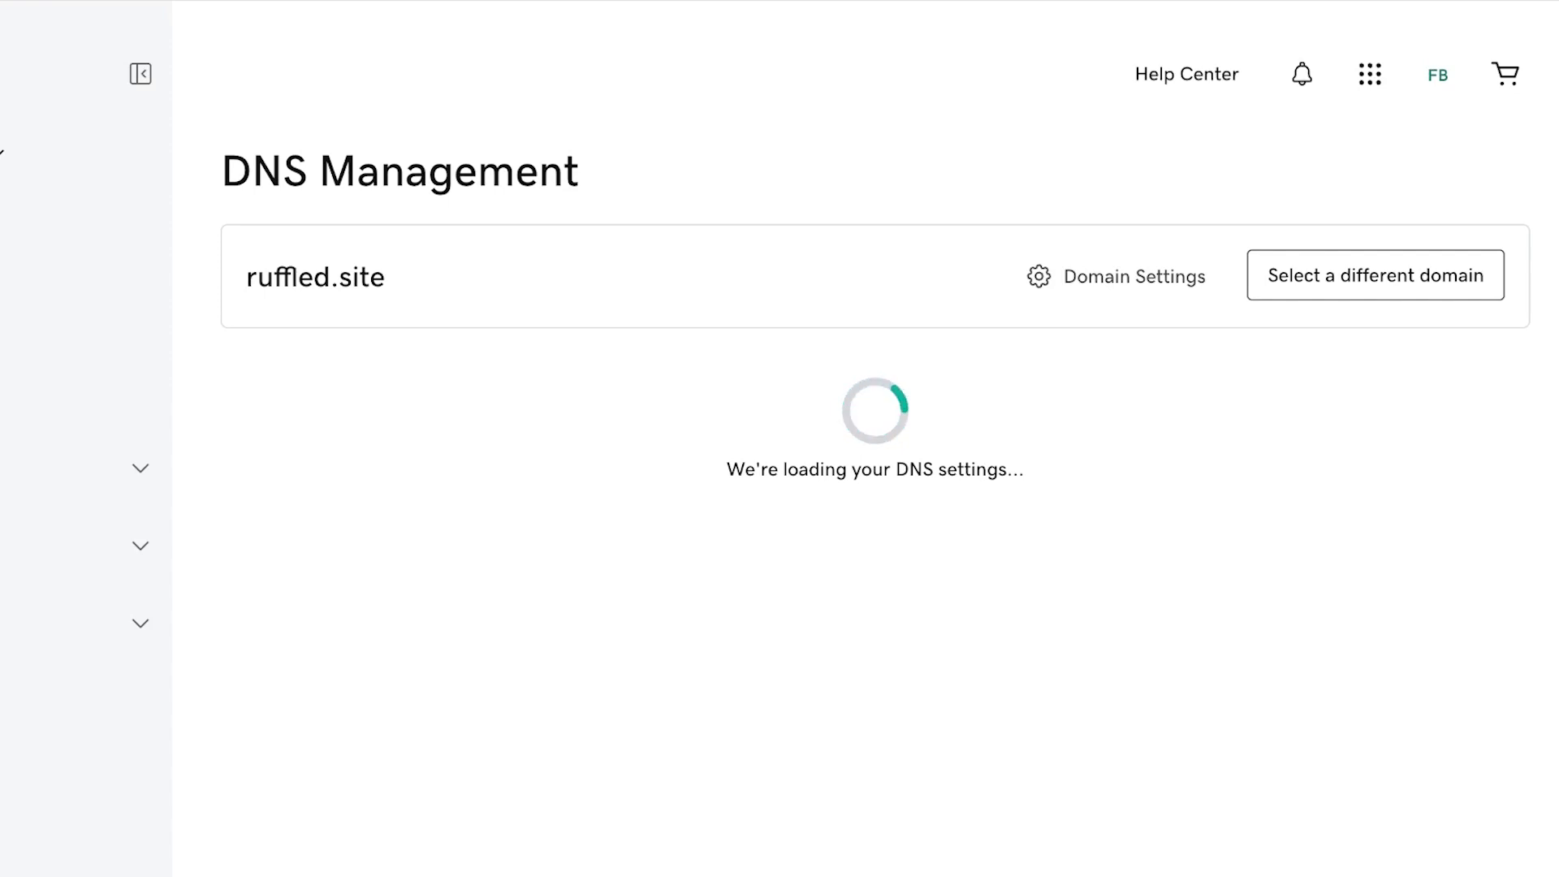
- Review the existing DNS records of ruffled.site, and start a new record named _canva-domain-verify
scroll(866, 438, "down", 7)
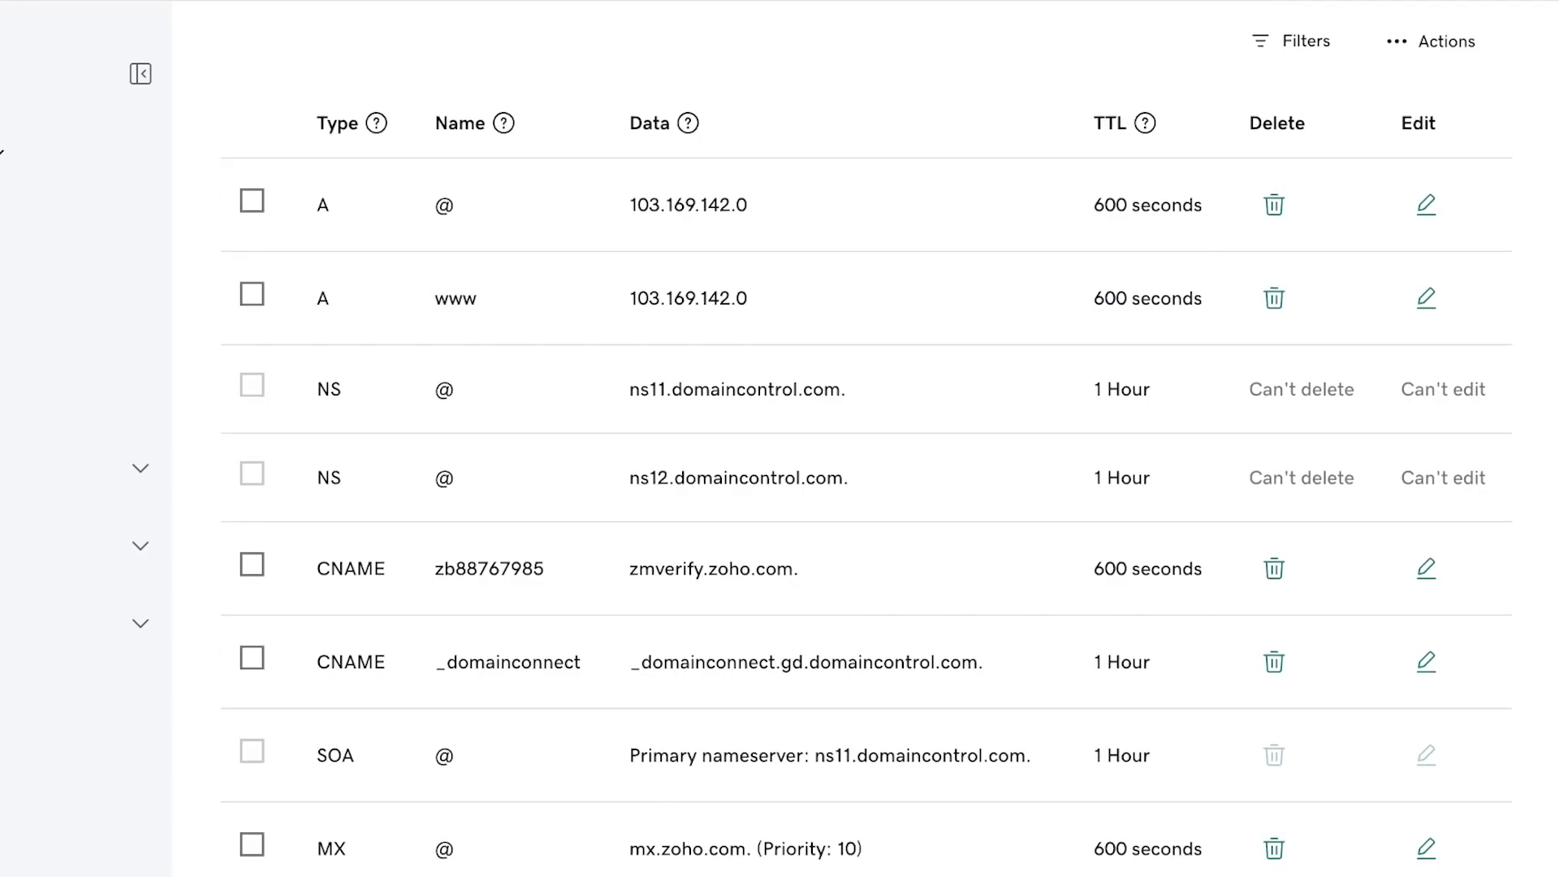
scroll(866, 438, "up", 7)
scroll(866, 439, "down", 7)
scroll(866, 439, "up", 7)
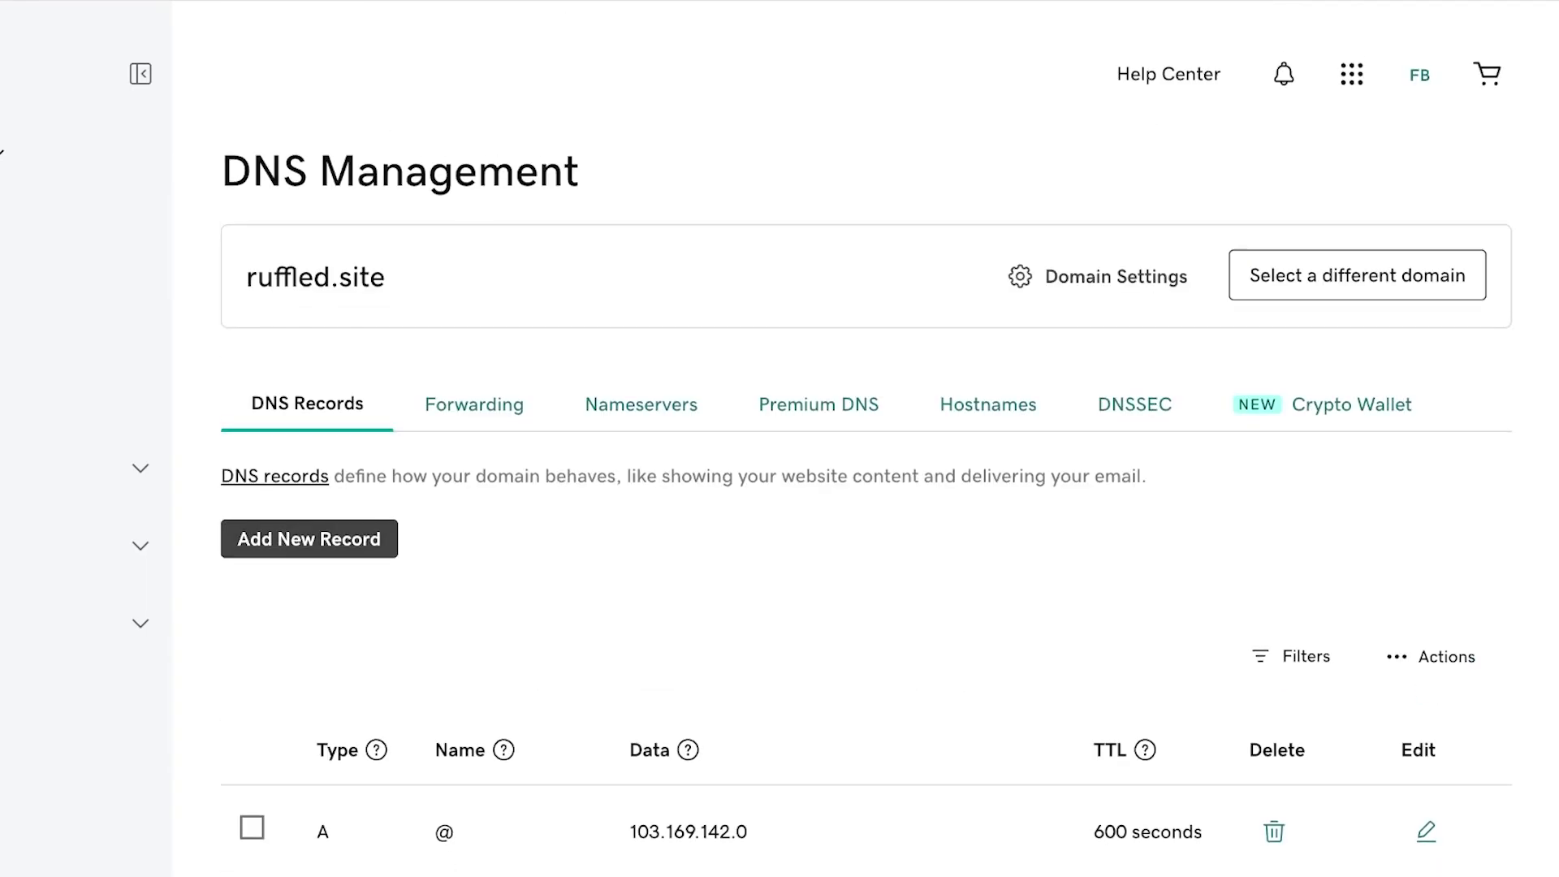
left_click(309, 538)
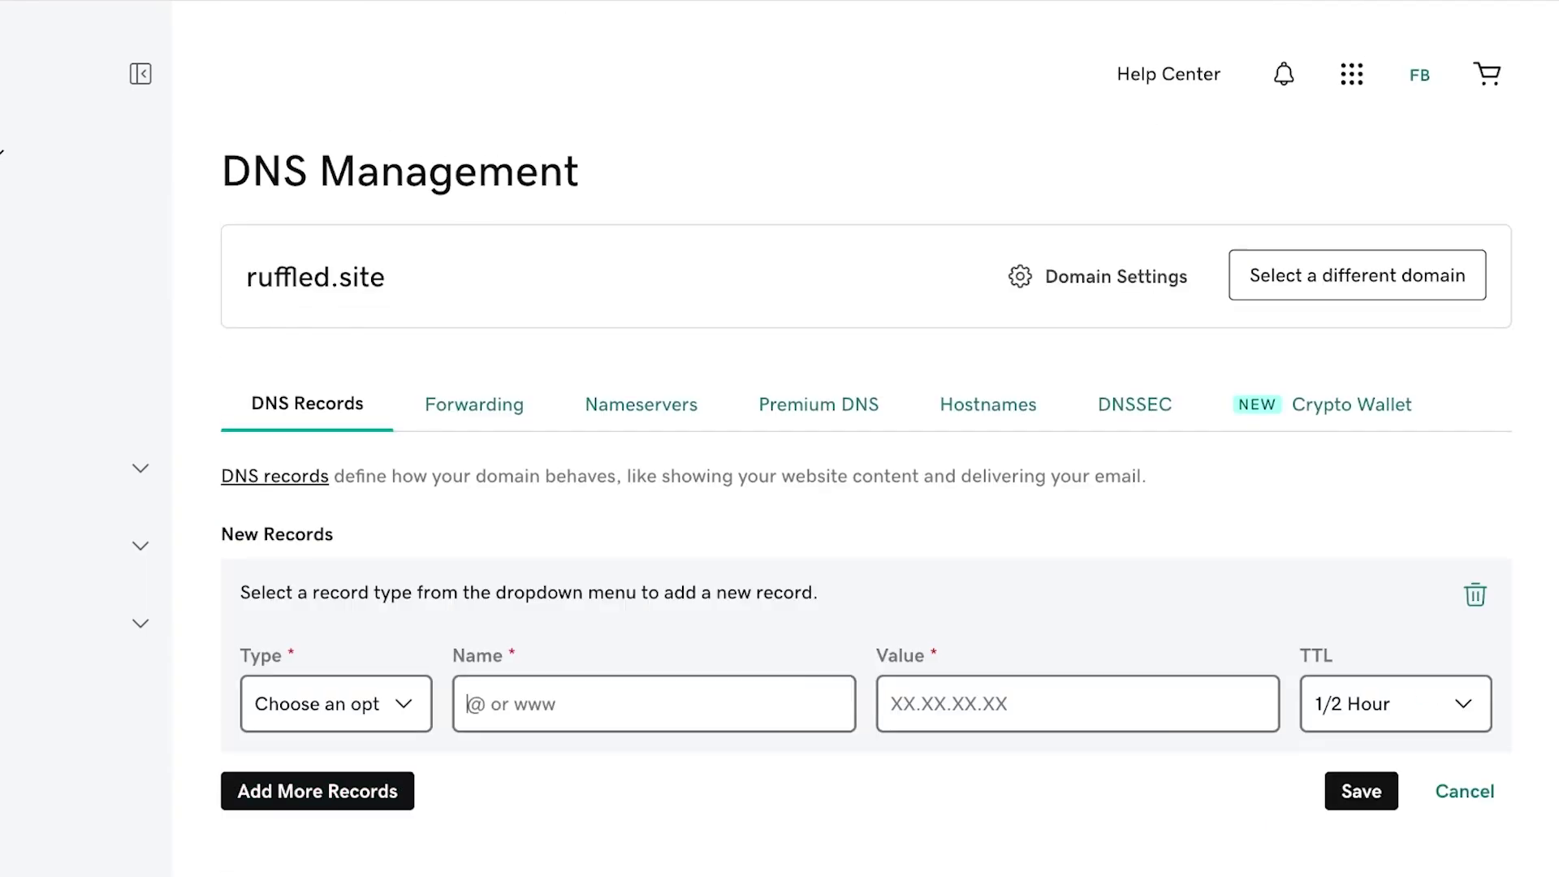
key("ctrl+v")
scroll(1, 152, "down", 1)
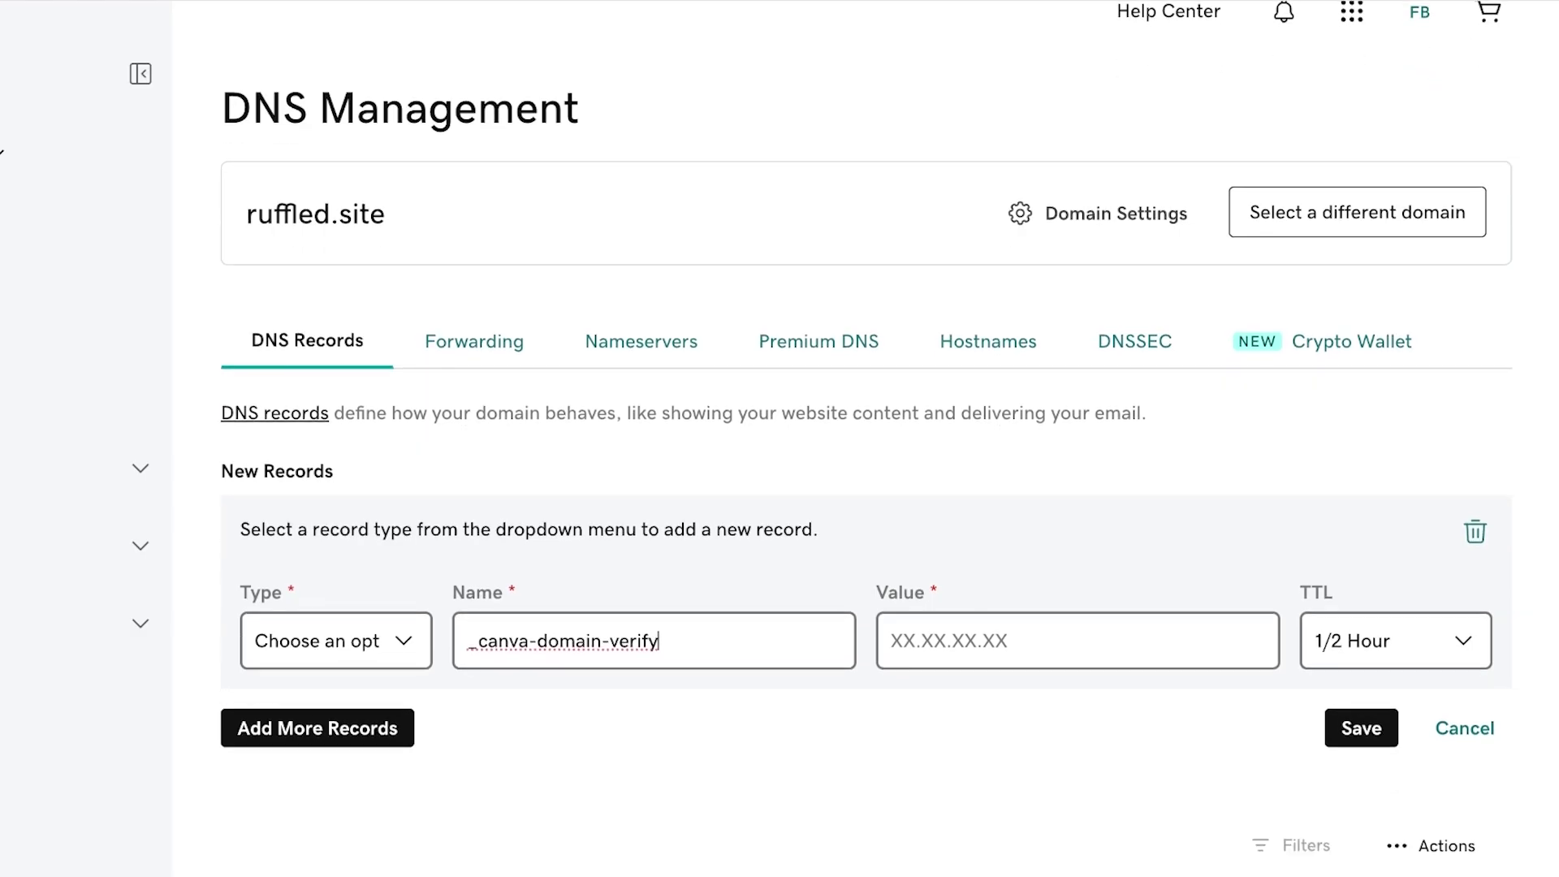
- Copy the TXT record's verification value from Canva and paste it as the value of the new GoDaddy record
key("ctrl+Tab")
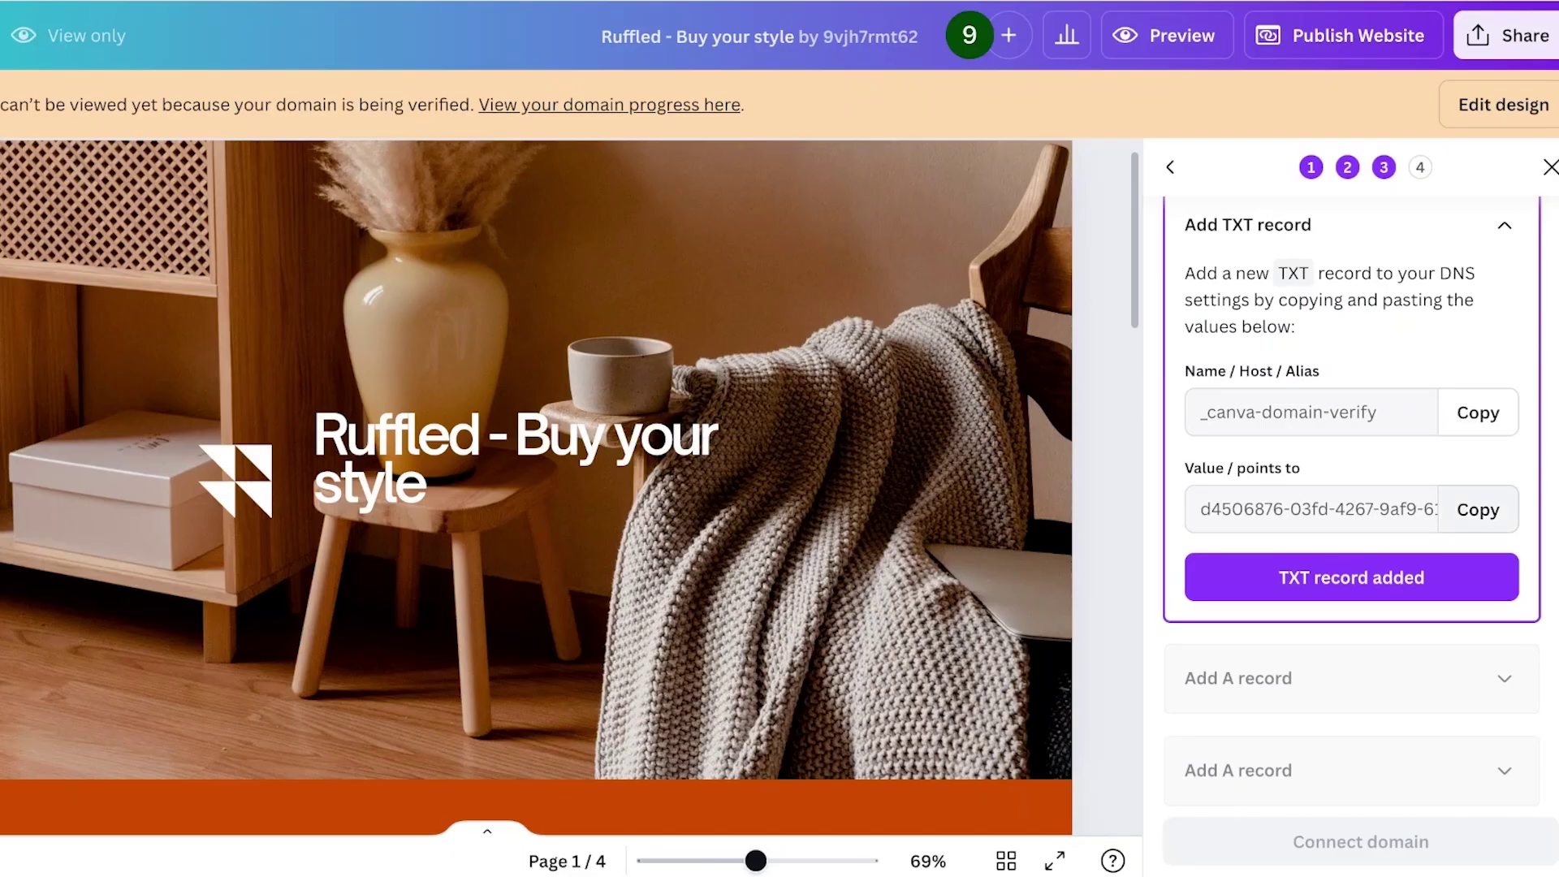
left_click(1478, 510)
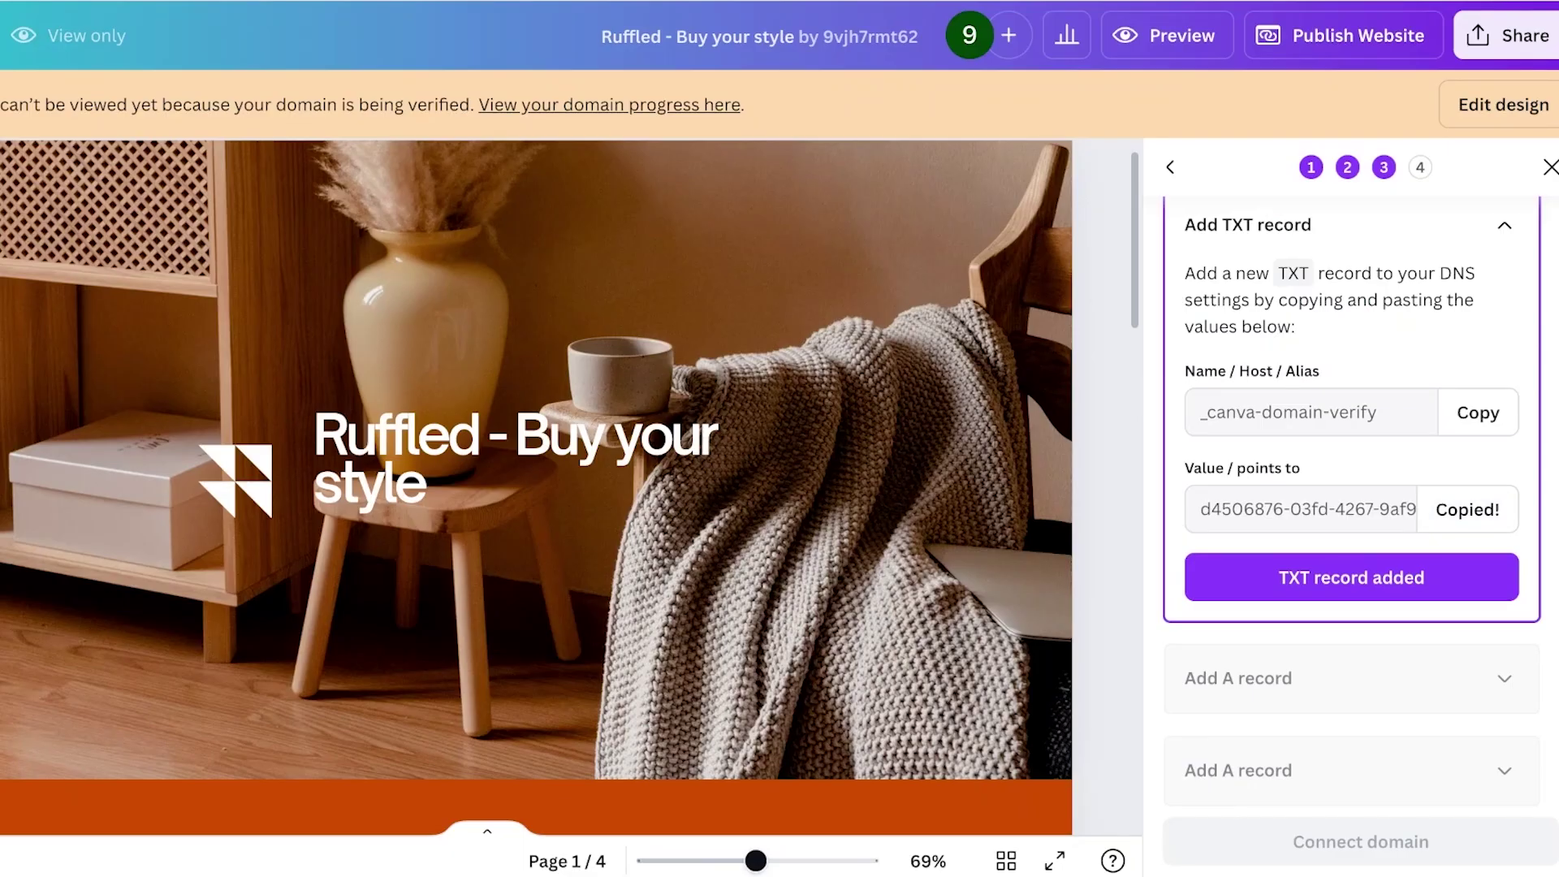
key("ctrl+shift+Tab")
key("Tab")
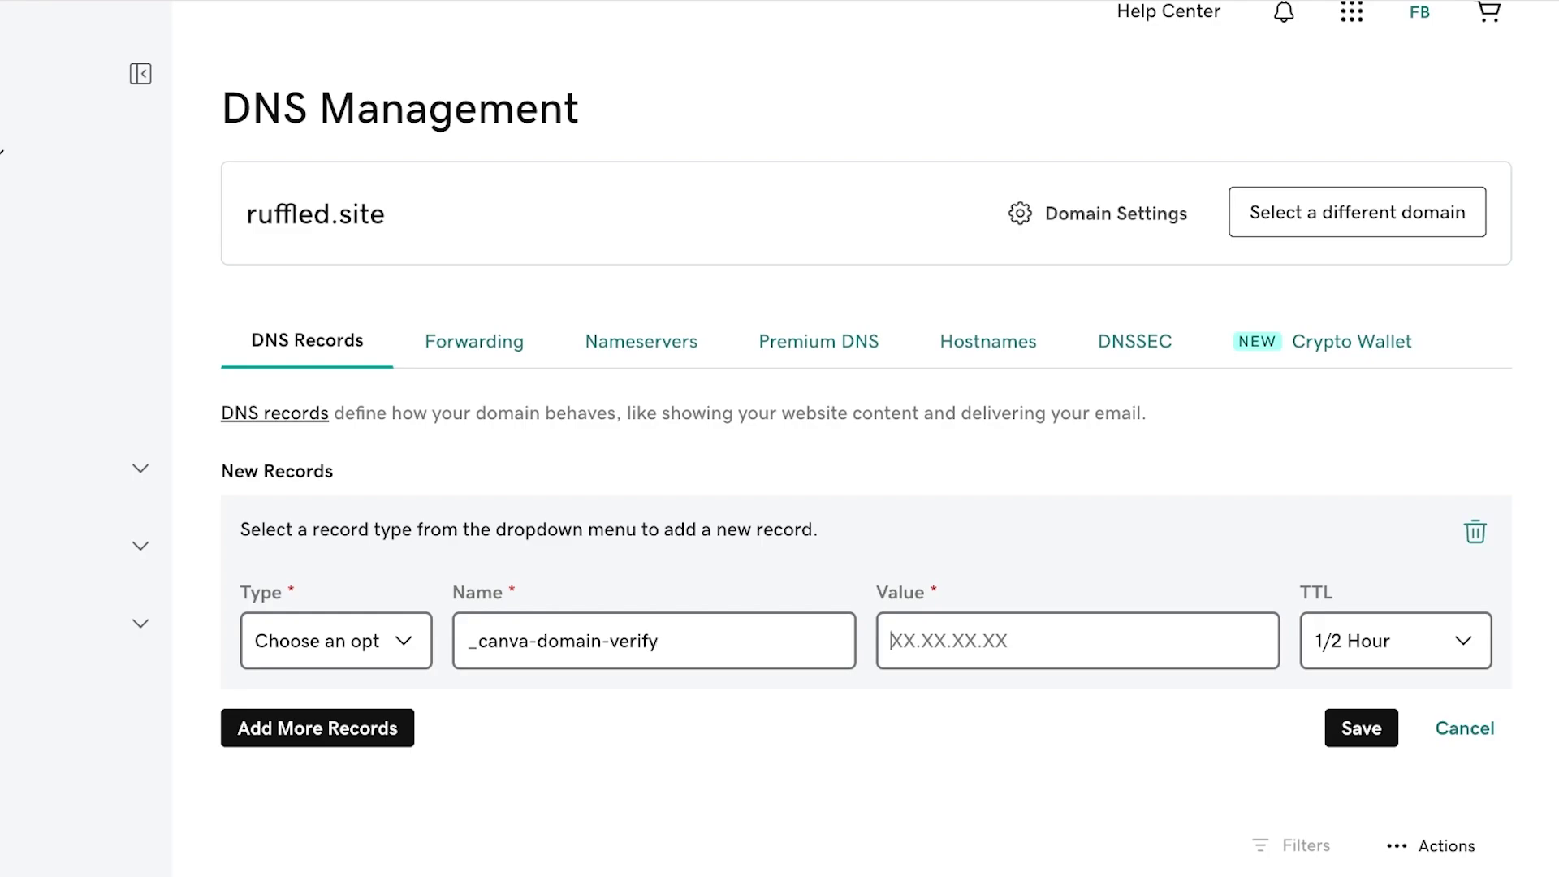
key("ctrl+v")
scroll(865, 438, "down", 1)
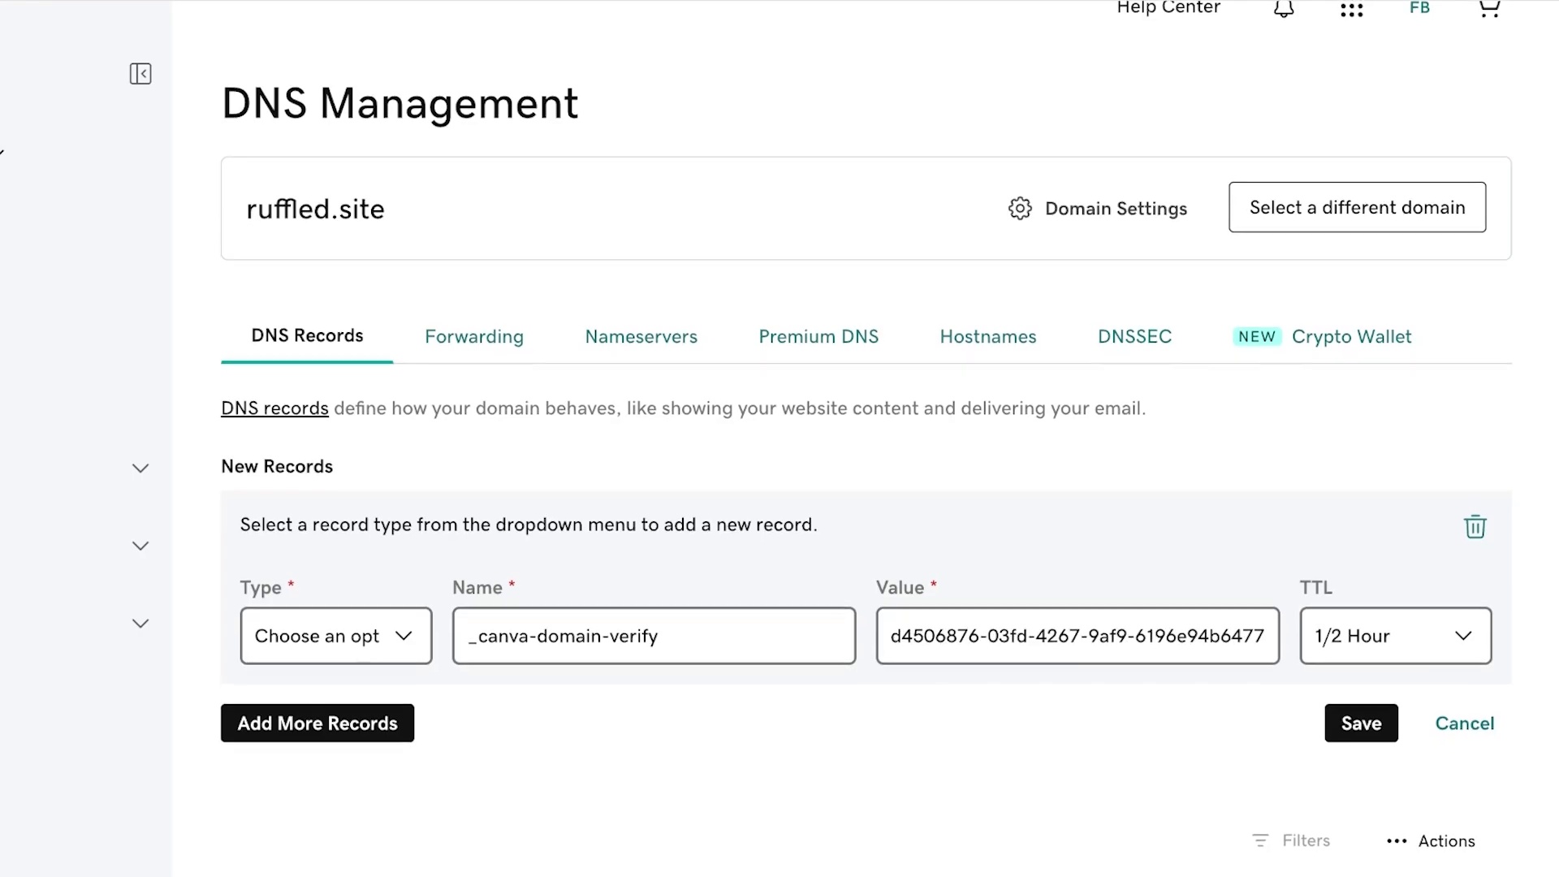
- Mark the TXT record as added in Canva, and check the host and value required for the first A record
key("ctrl+Tab")
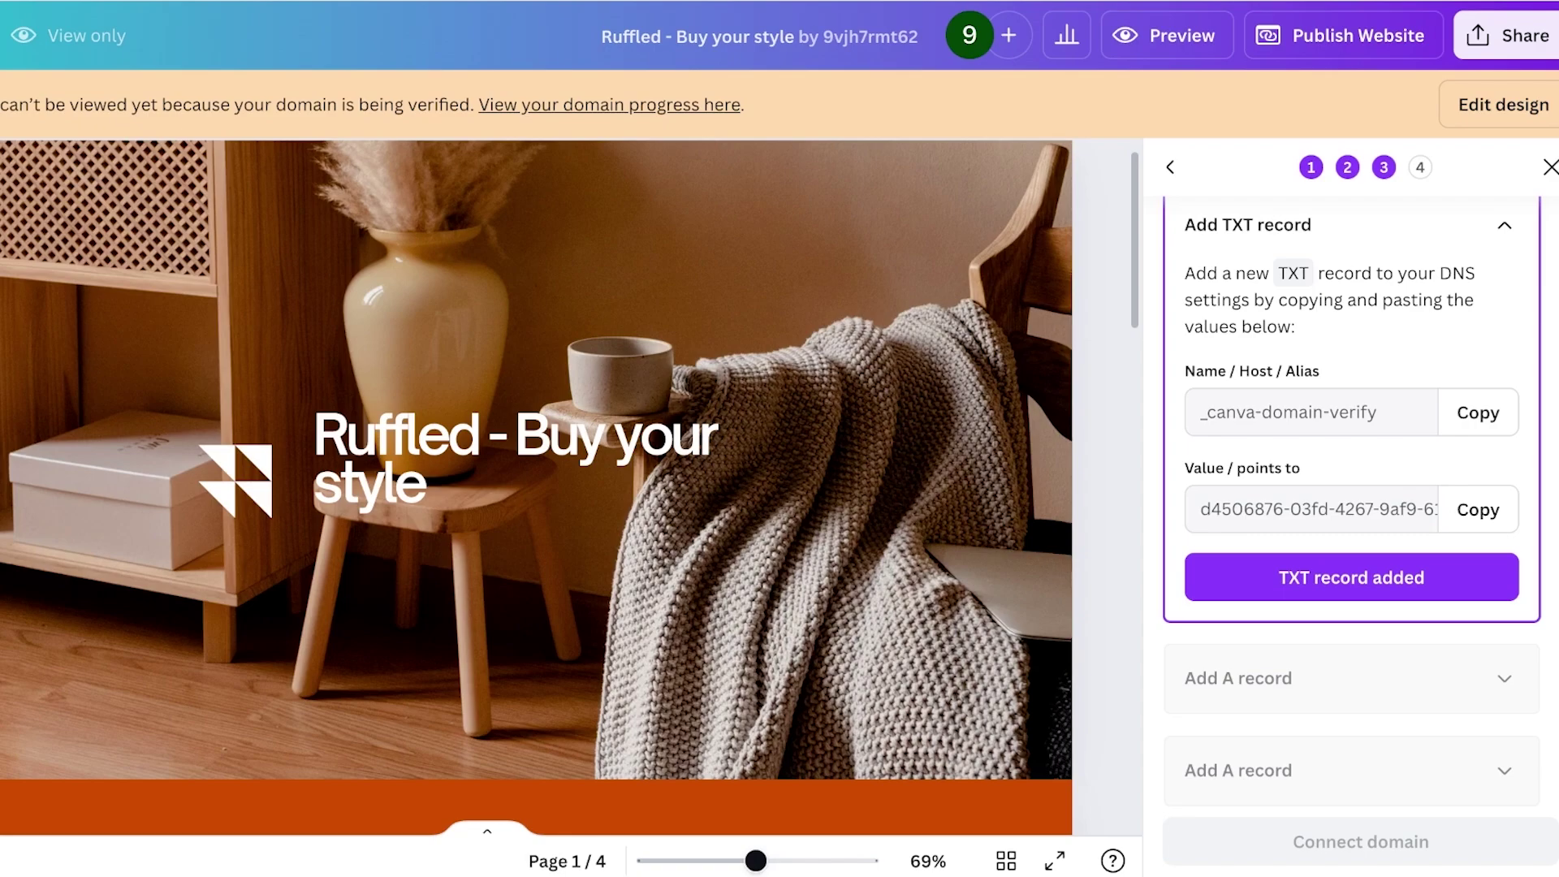
scroll(1351, 487, "up", 1)
left_click(1352, 621)
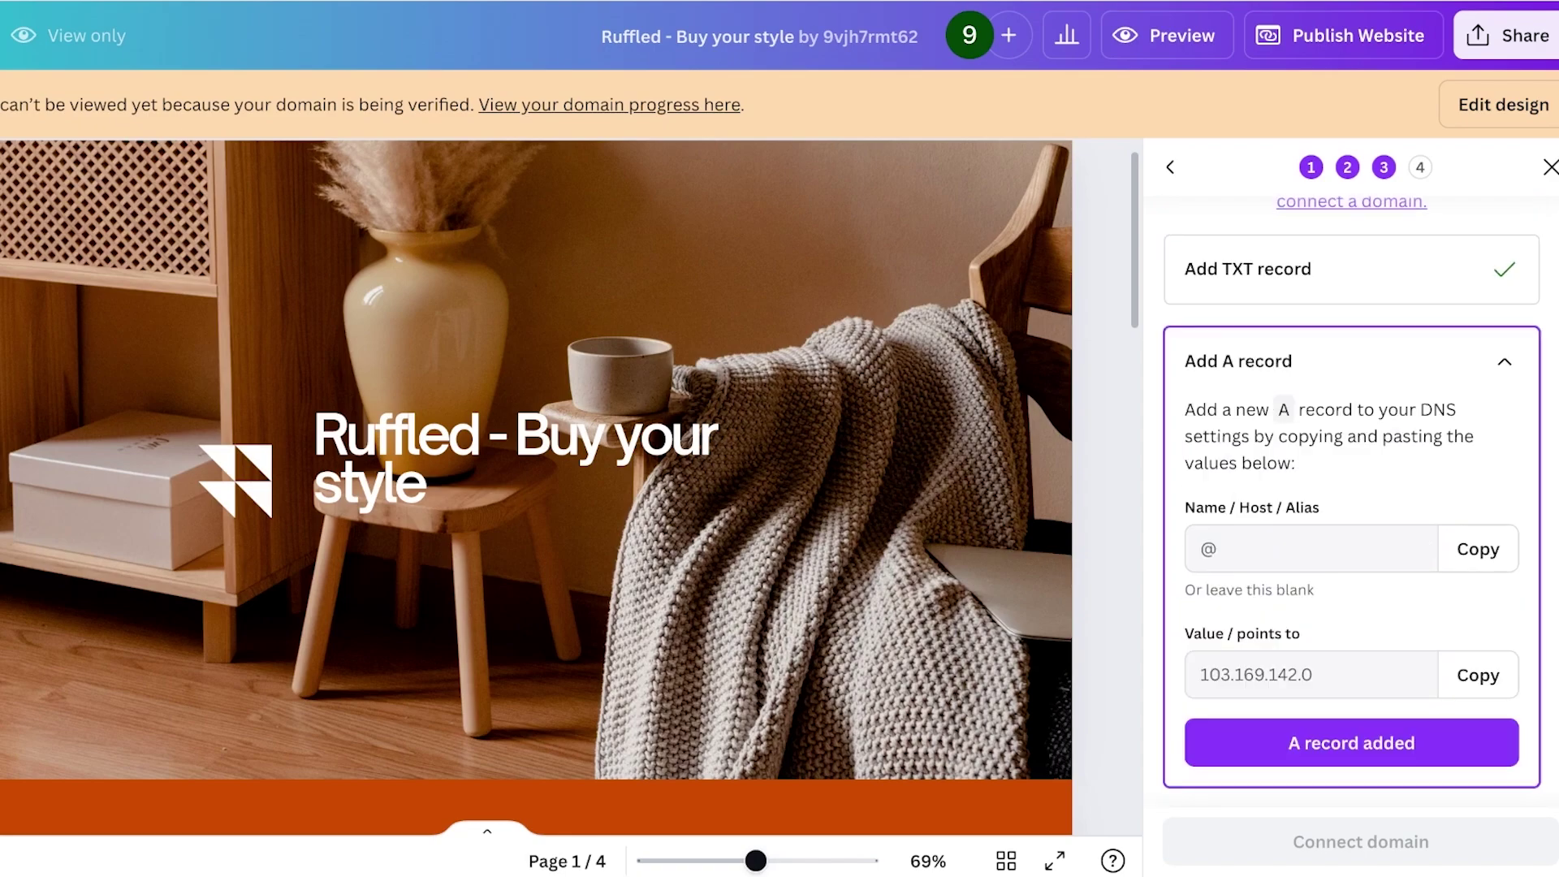
scroll(1351, 500, "down", 1)
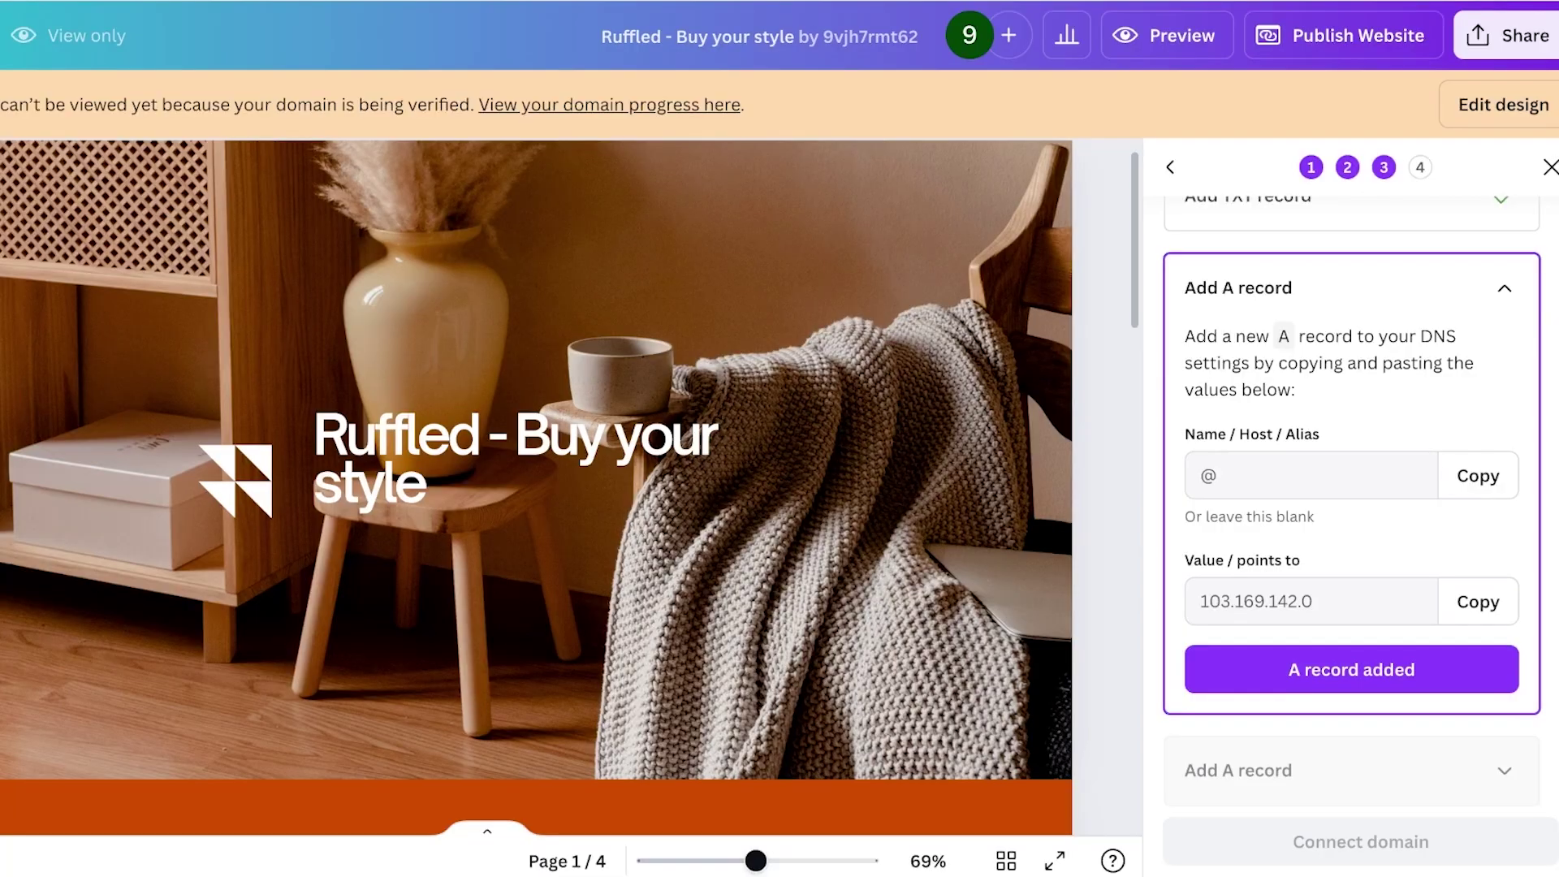
- Try to save the GoDaddy verification record as type AAAA, and change its record type to A
key("ctrl+shift+Tab")
left_click(1361, 723)
scroll(865, 487, "down", 5)
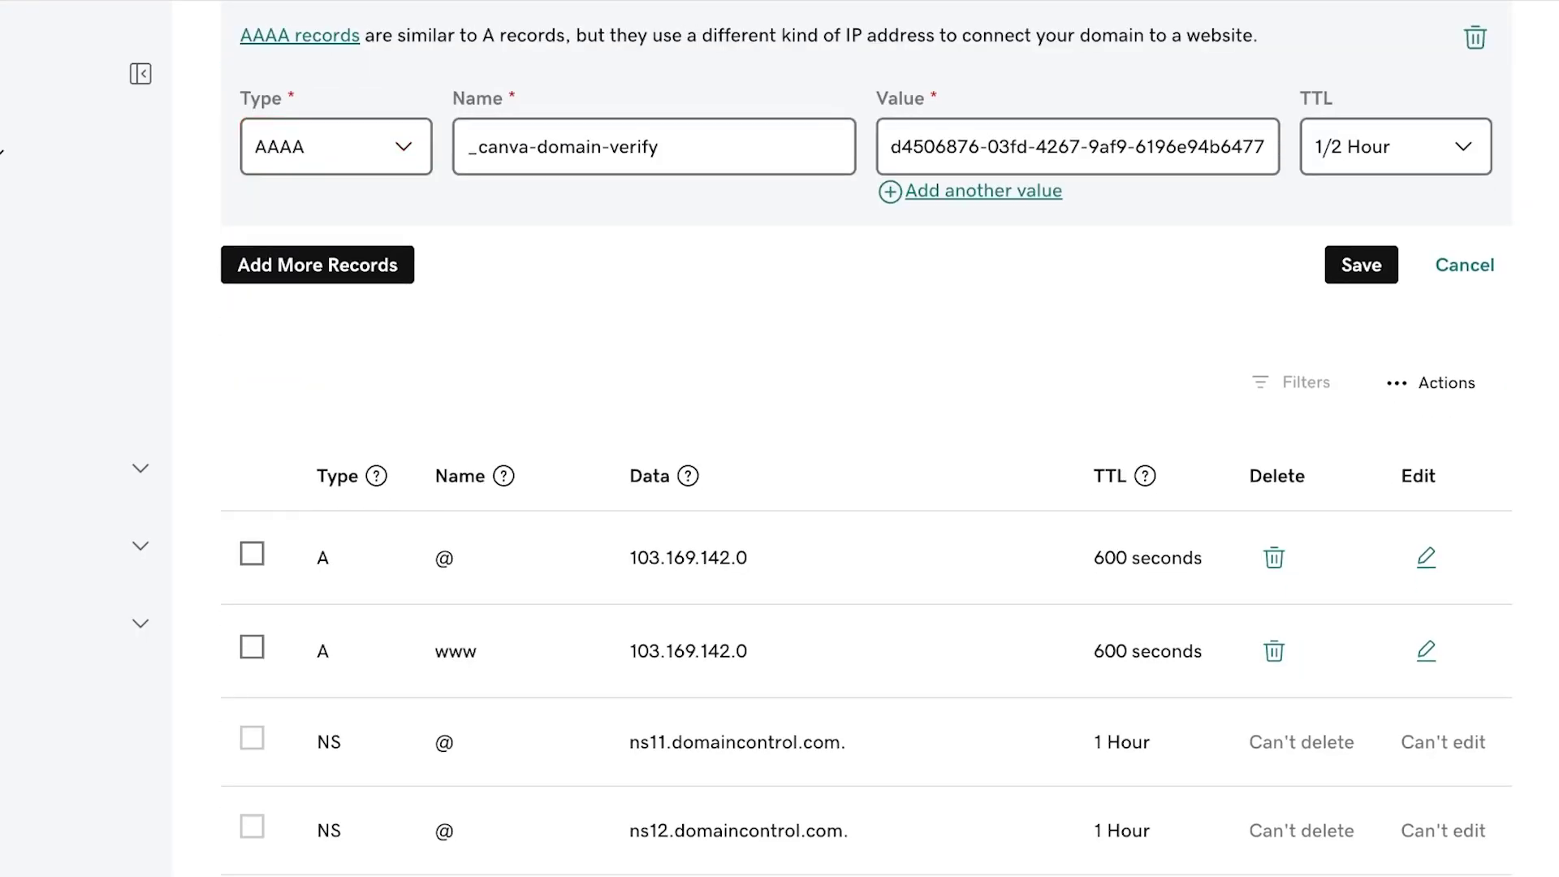
key("Return")
scroll(866, 488, "down", 1)
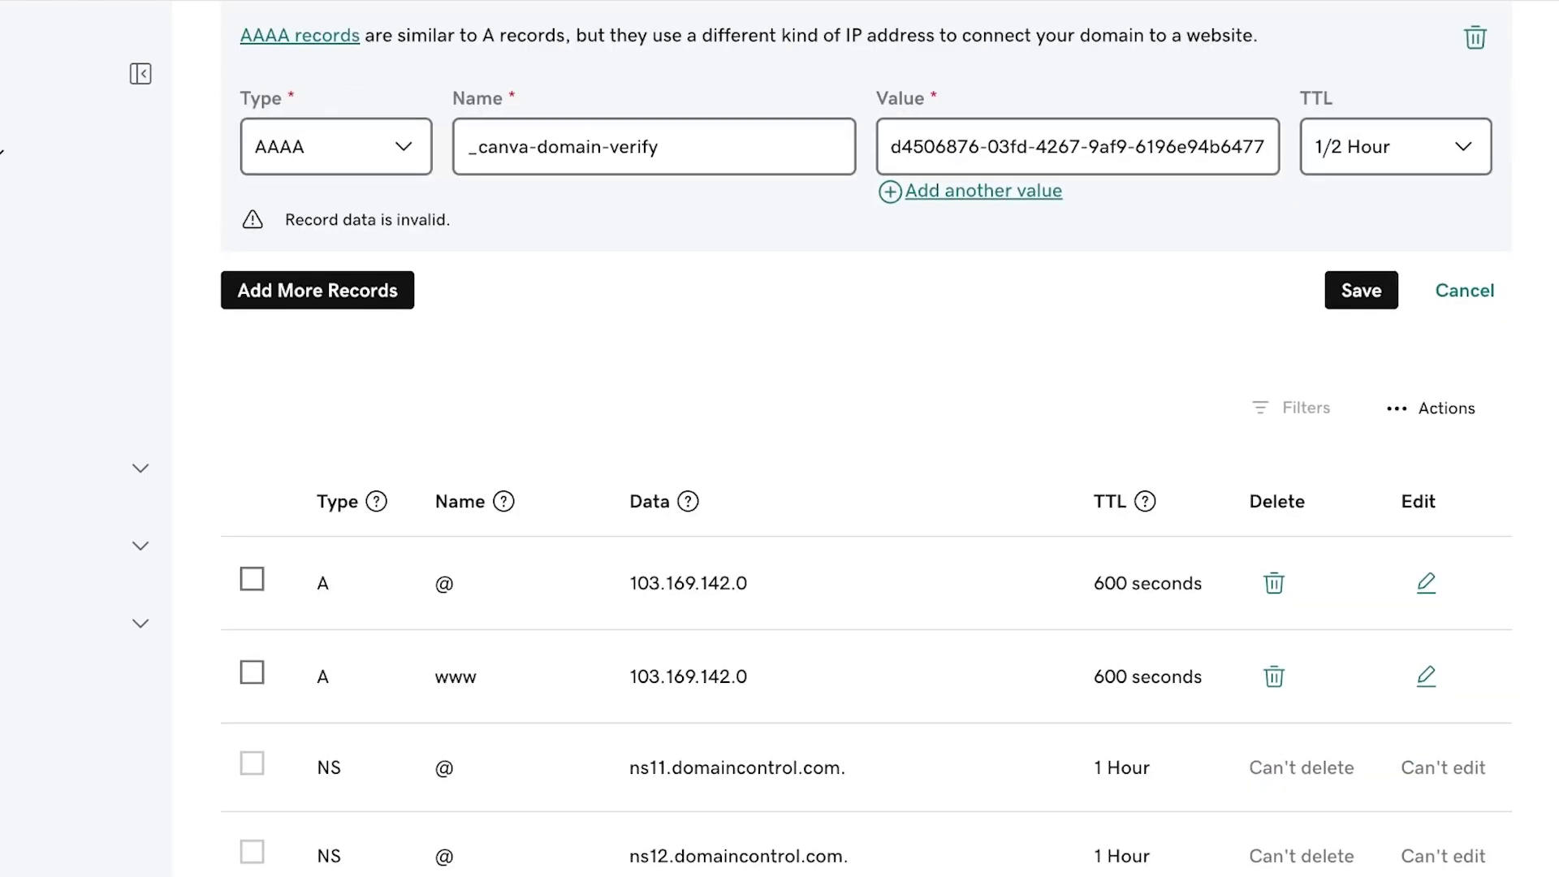
scroll(865, 488, "up", 3)
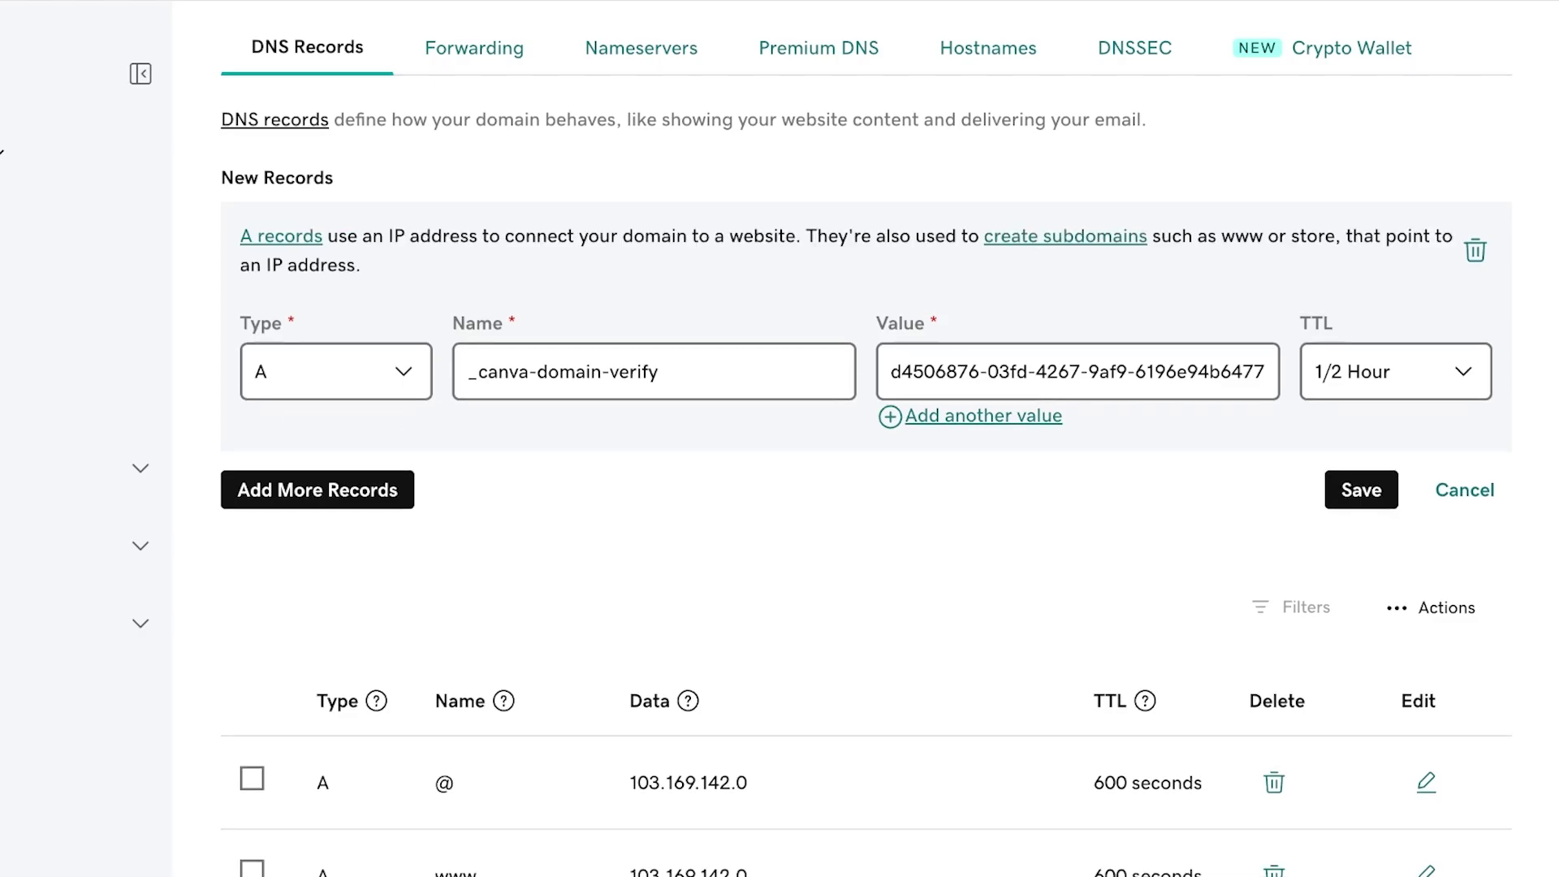
key("Return")
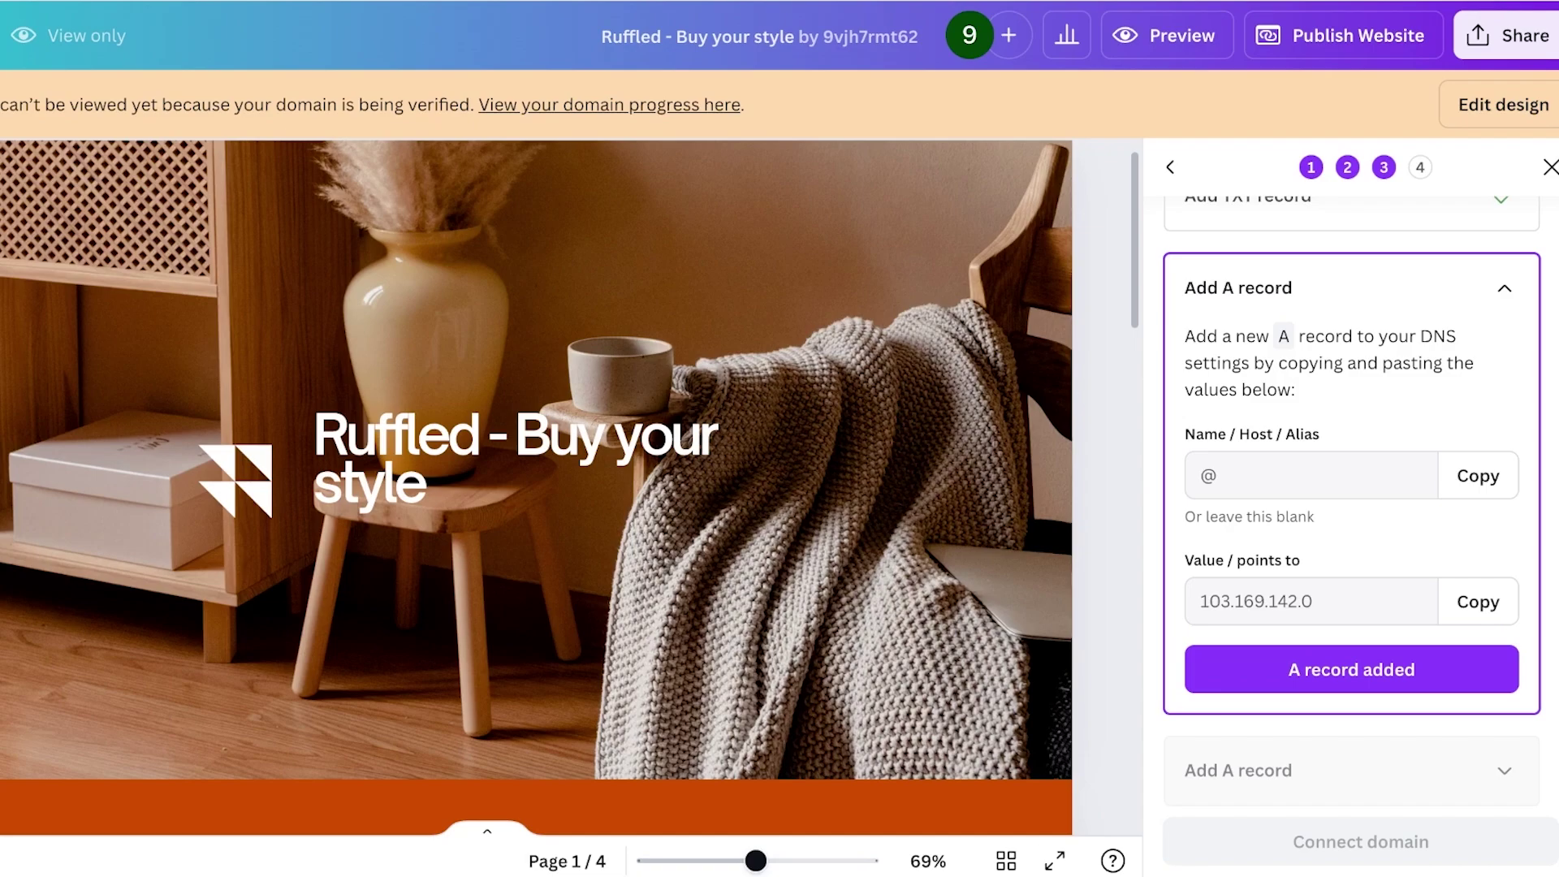
- Mark the required A records as added in the Canva domain connection steps
left_click(1351, 669)
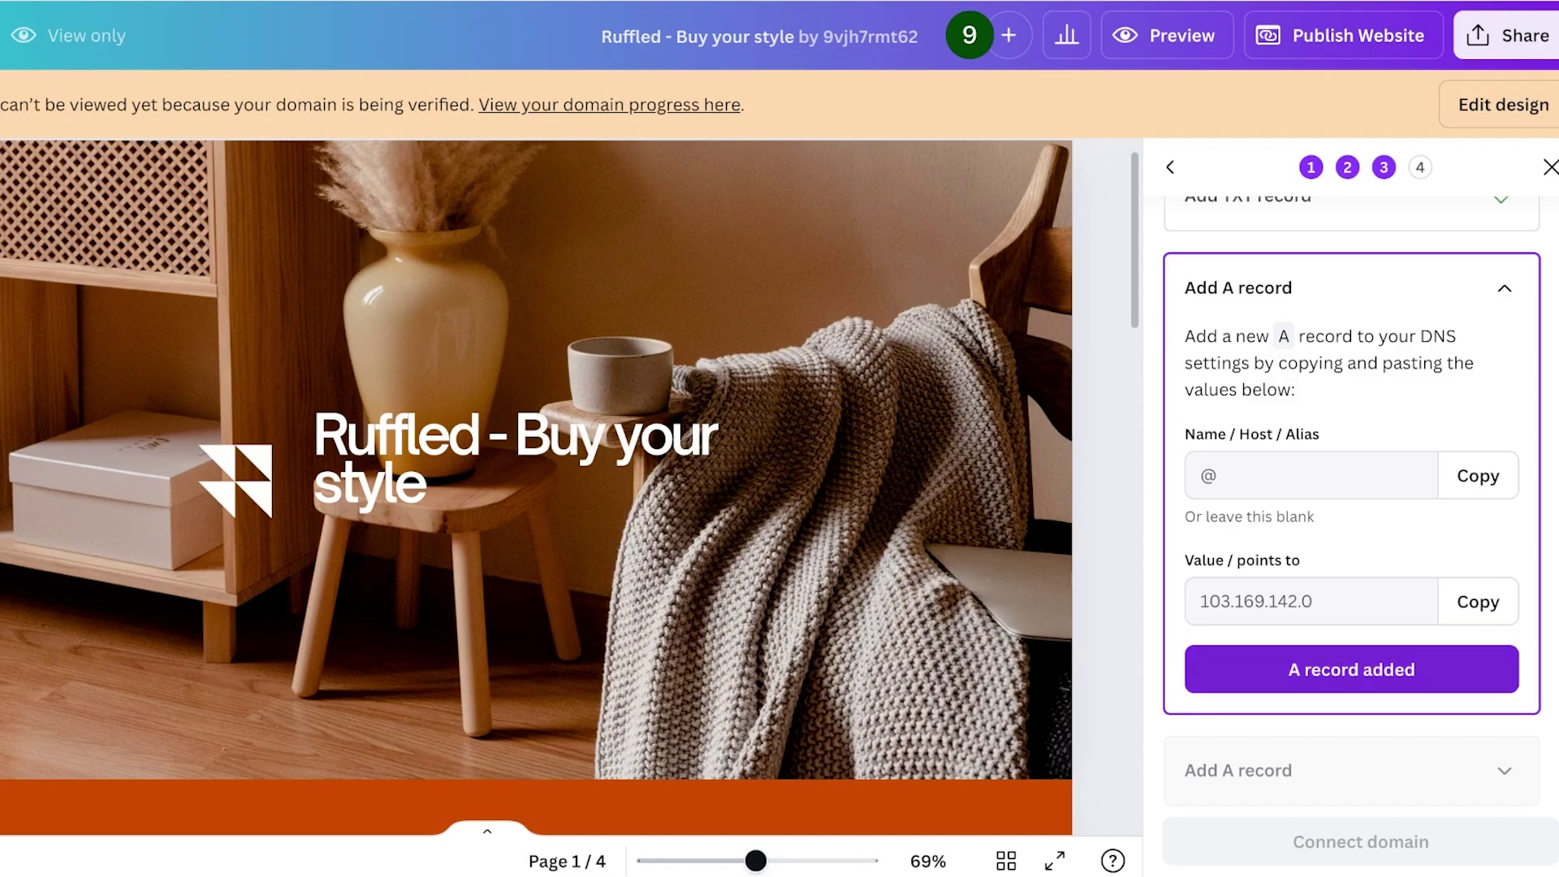
left_click(1351, 761)
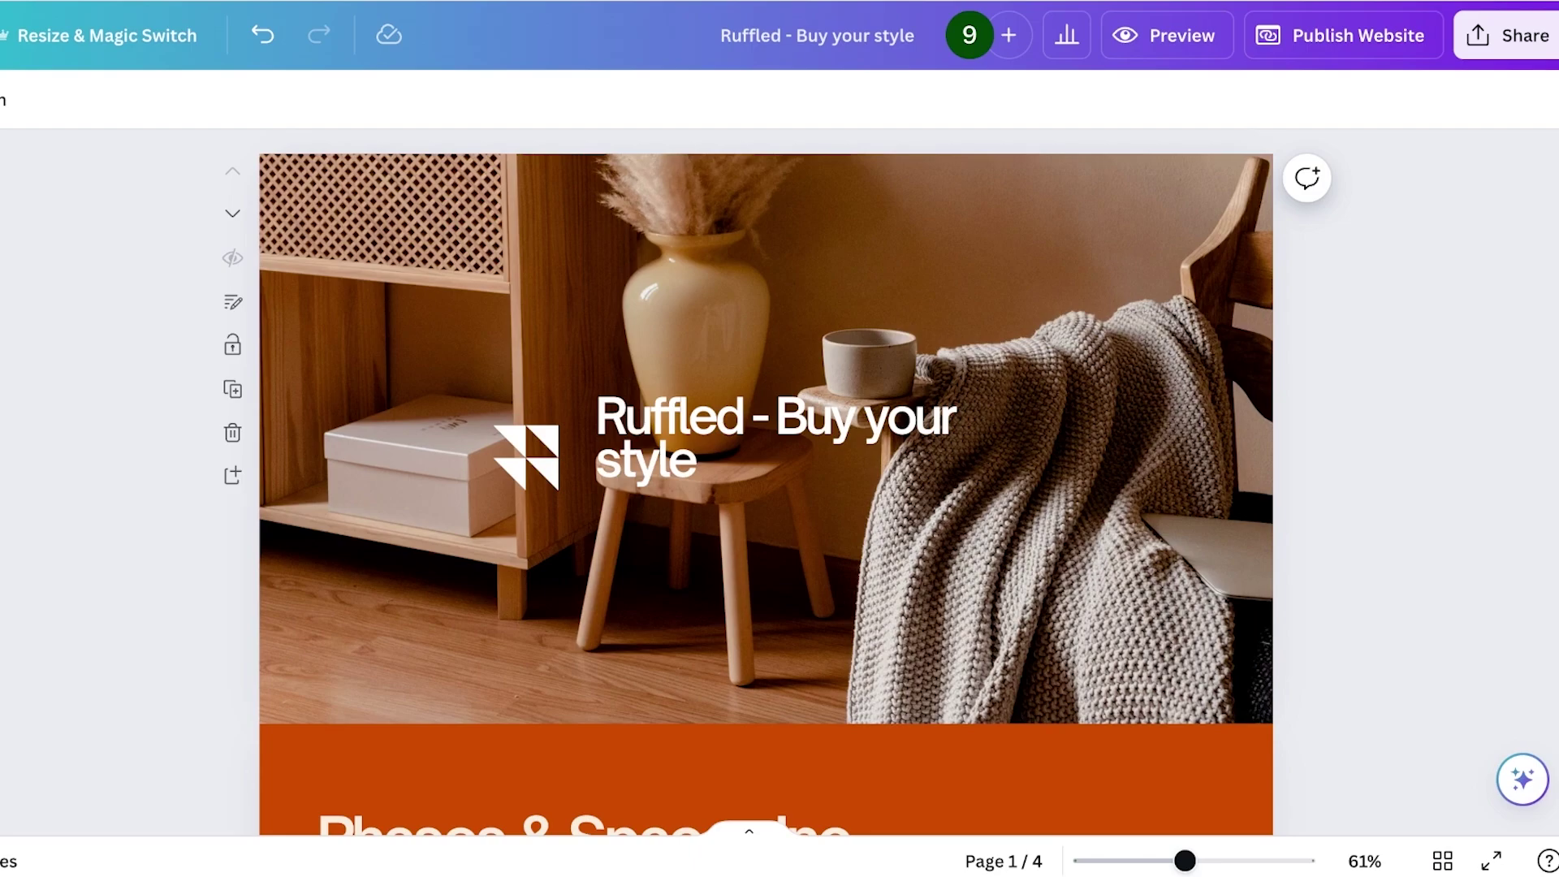
- Open the publish settings of the Ruffled website and unpublish it
left_click(1345, 35)
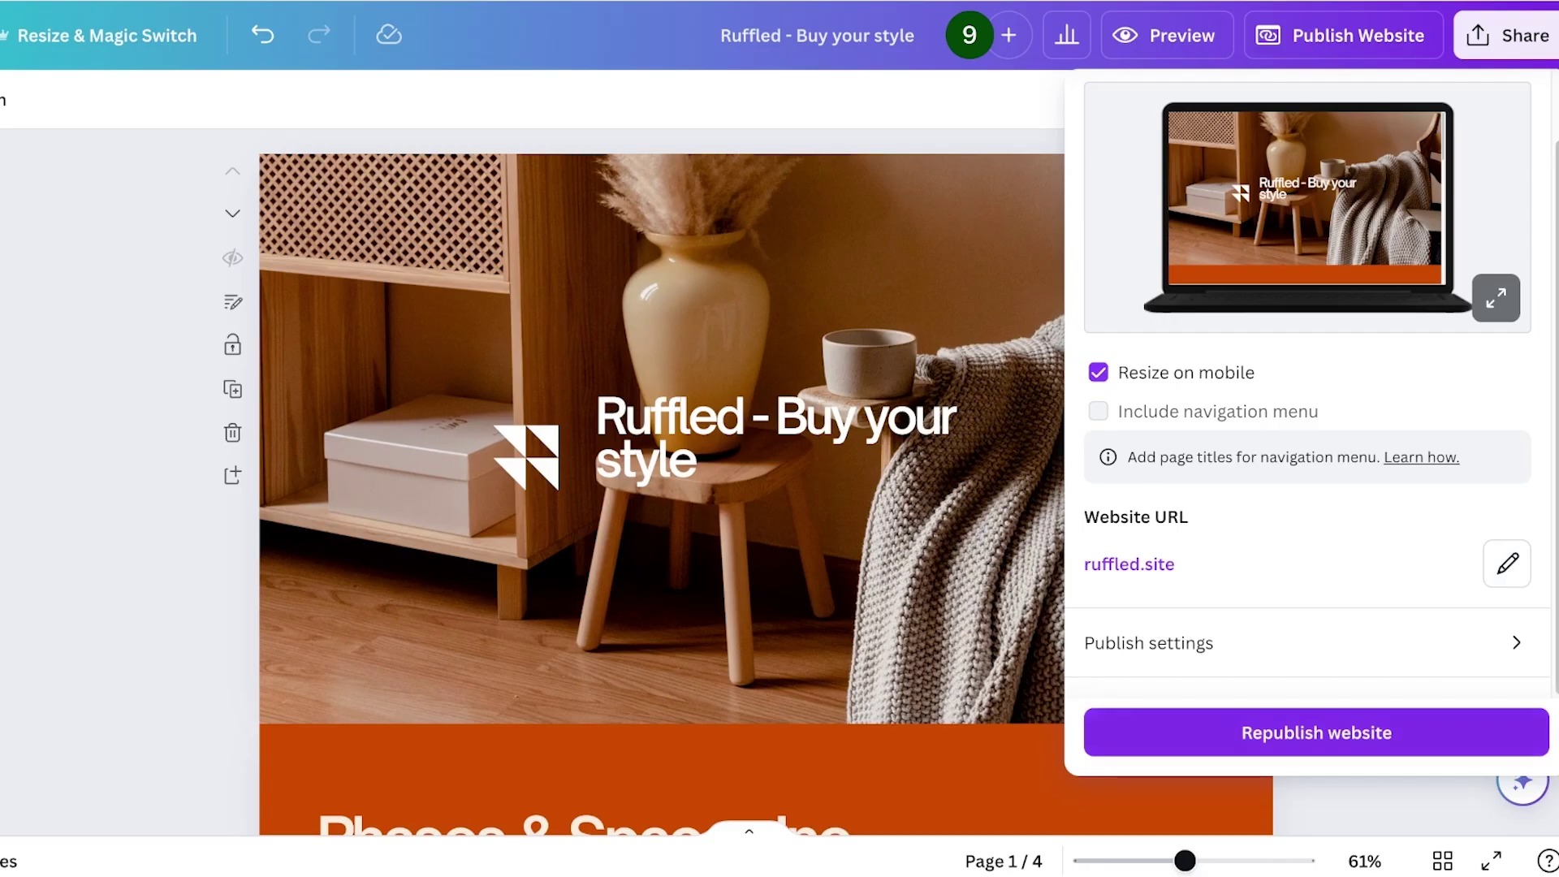
left_click(1315, 733)
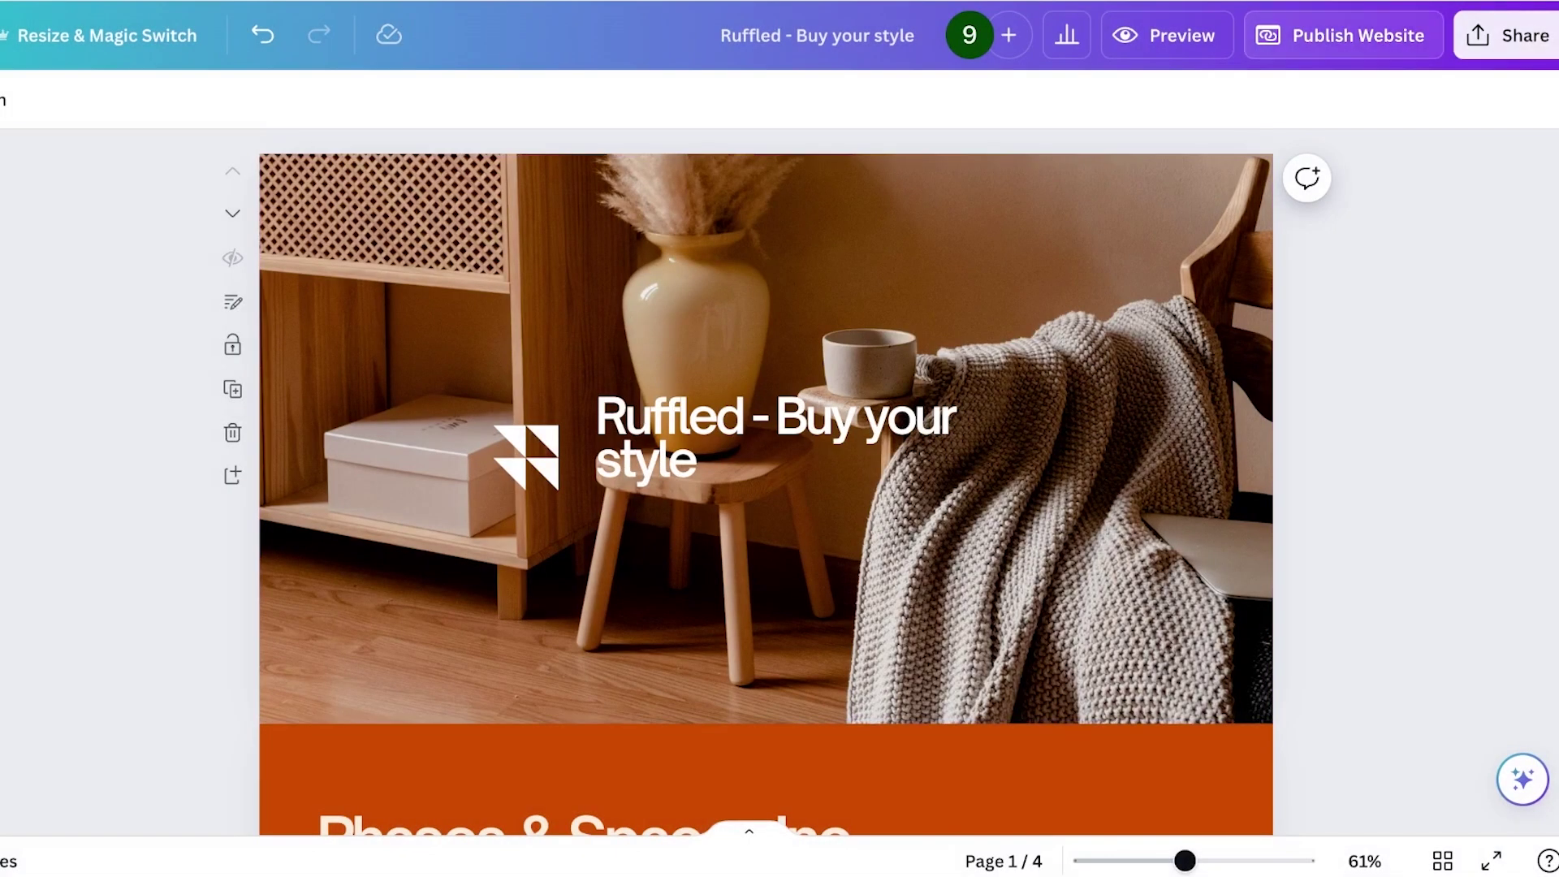
scroll(1308, 422, "down", 2)
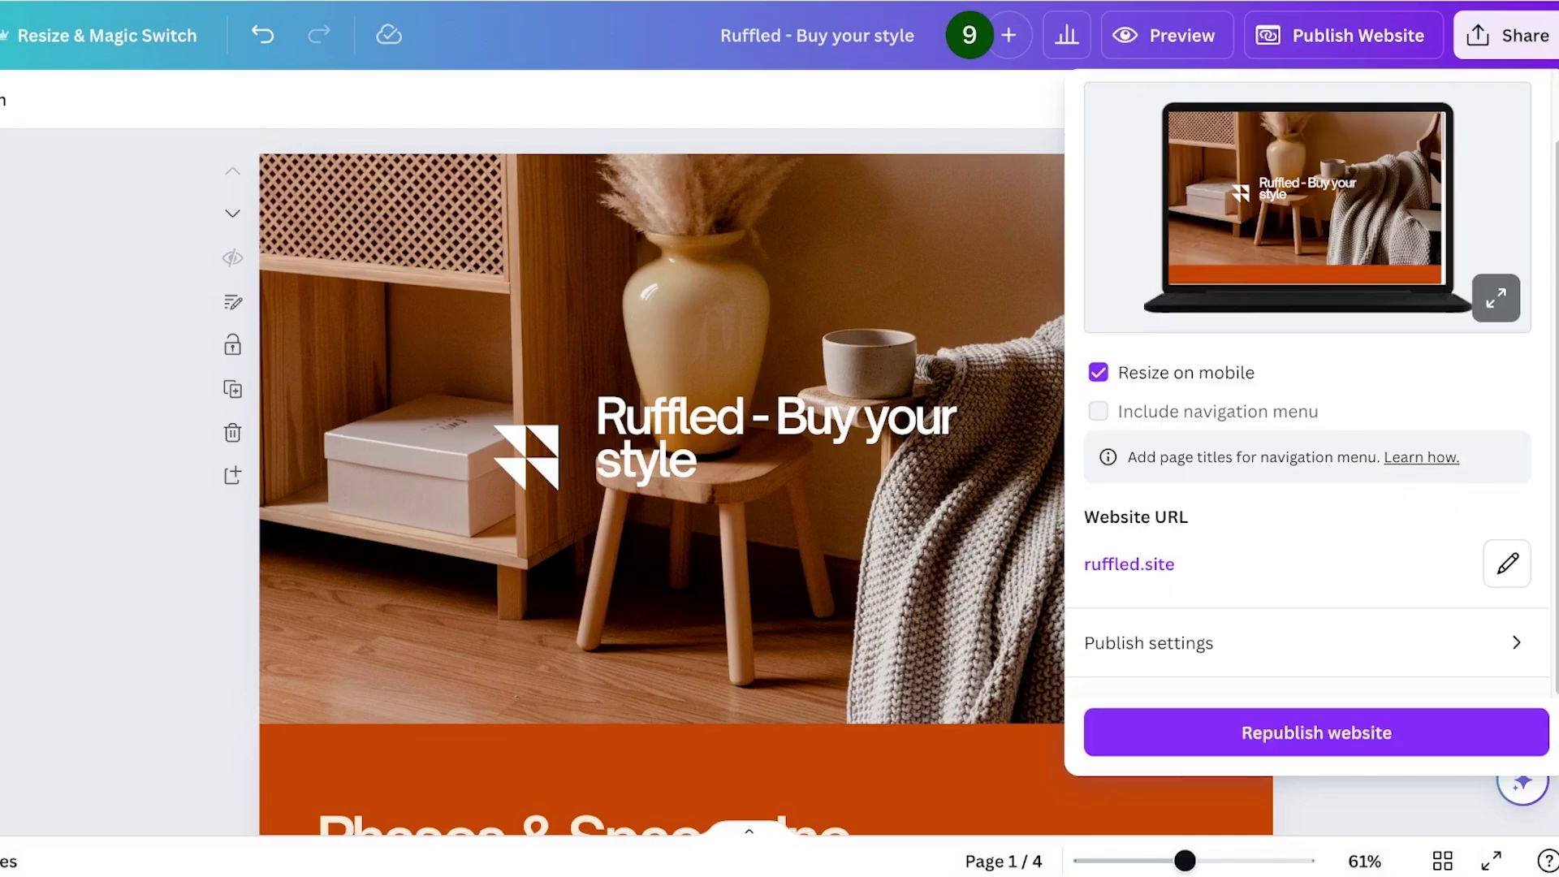
left_click(1306, 642)
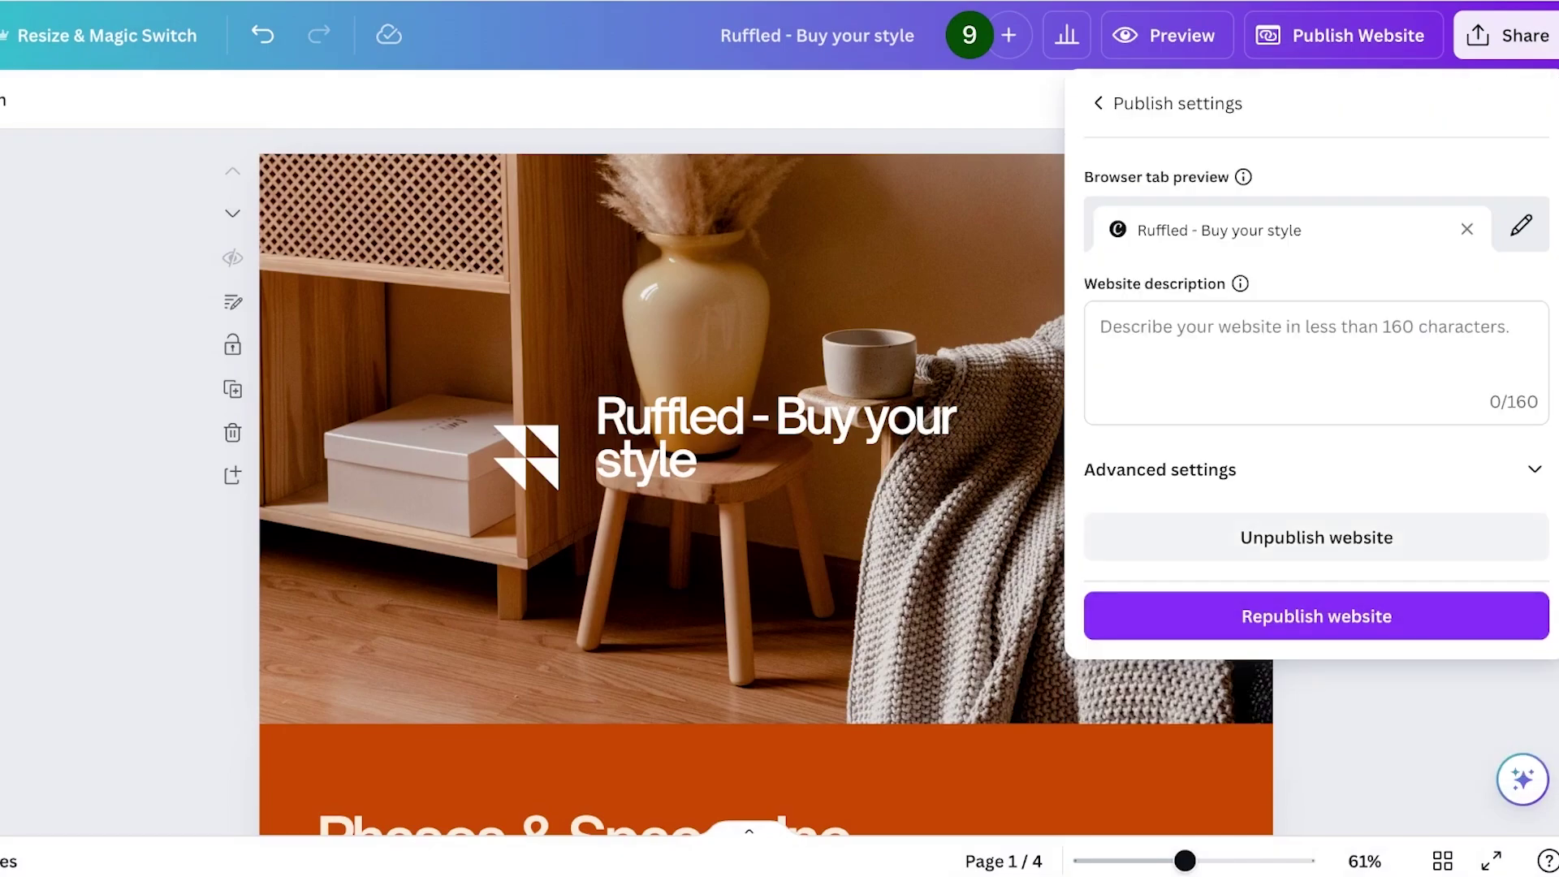
left_click(1317, 538)
key("Return")
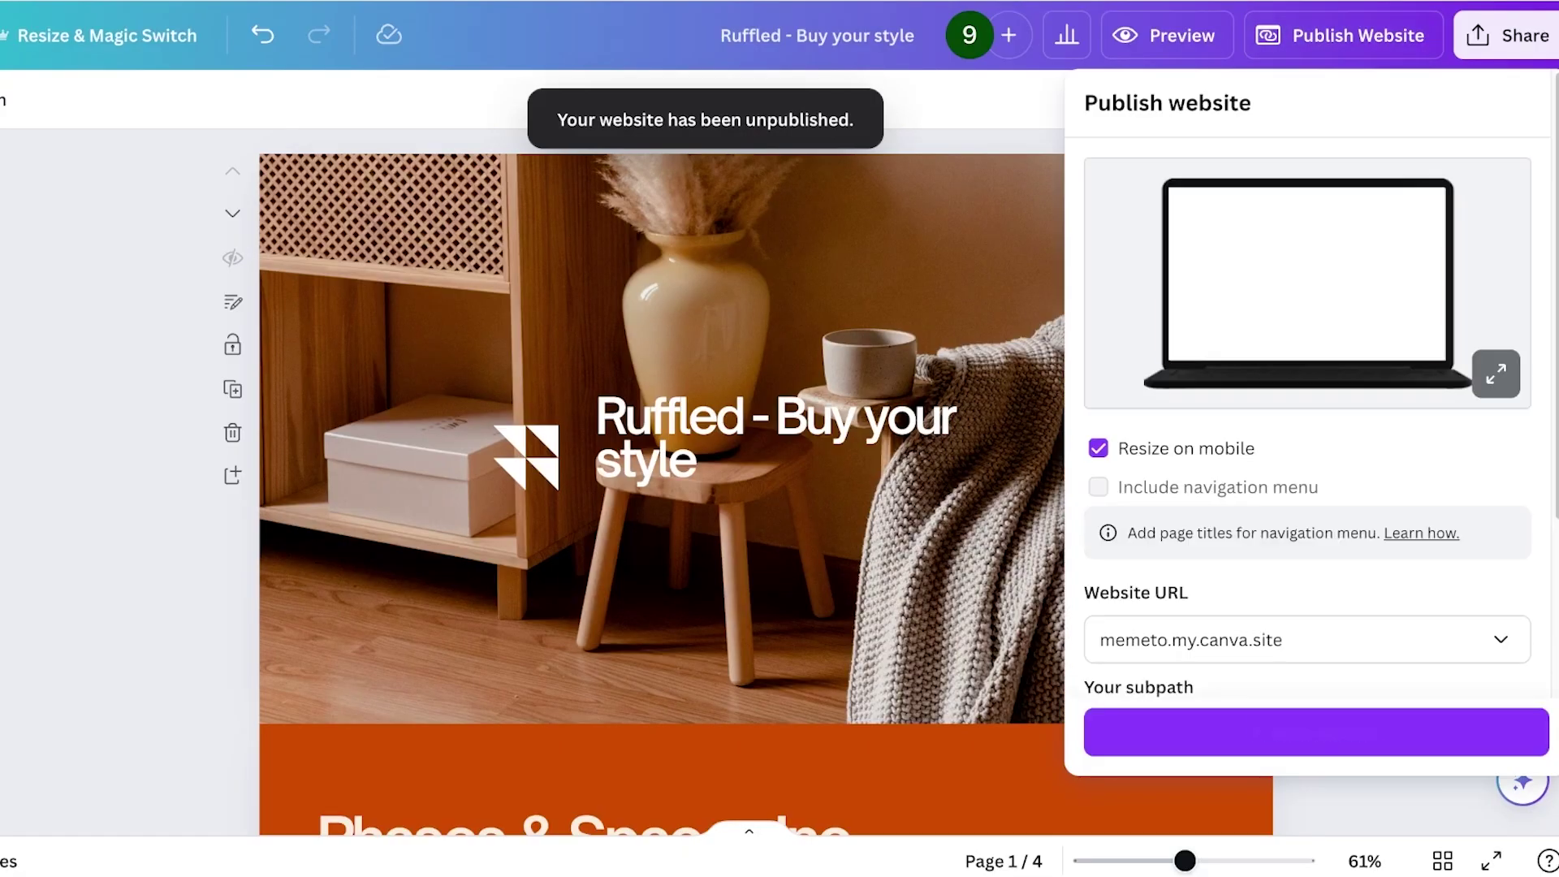
- Check the available website URLs, open the full domain options and continue with purchasing a new domain
left_click(1306, 397)
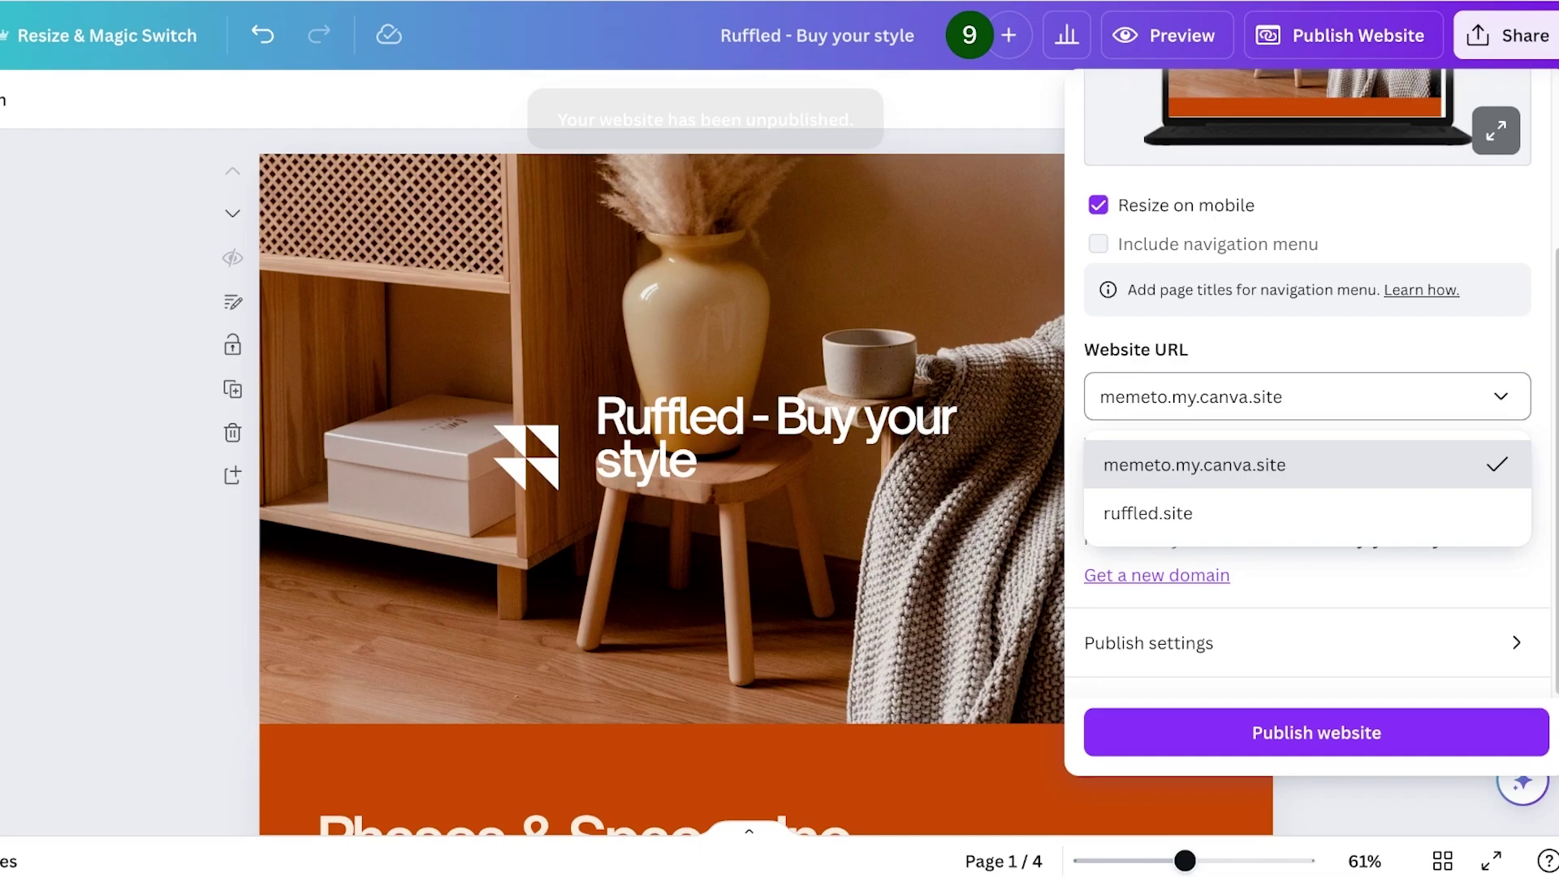
left_click(1307, 463)
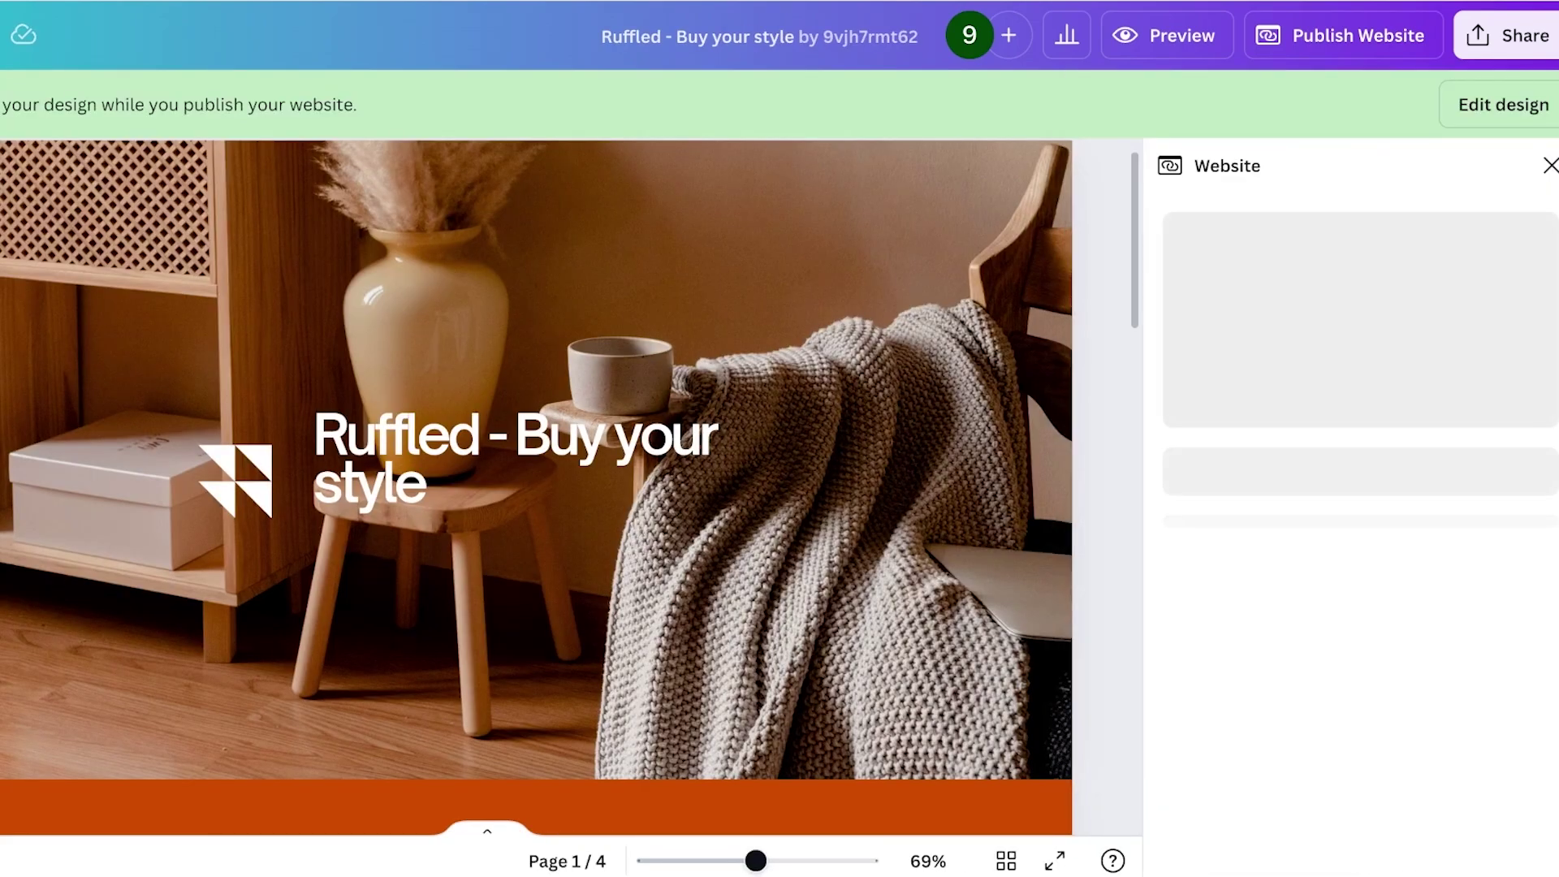
scroll(1351, 500, "down", 2)
left_click(1351, 618)
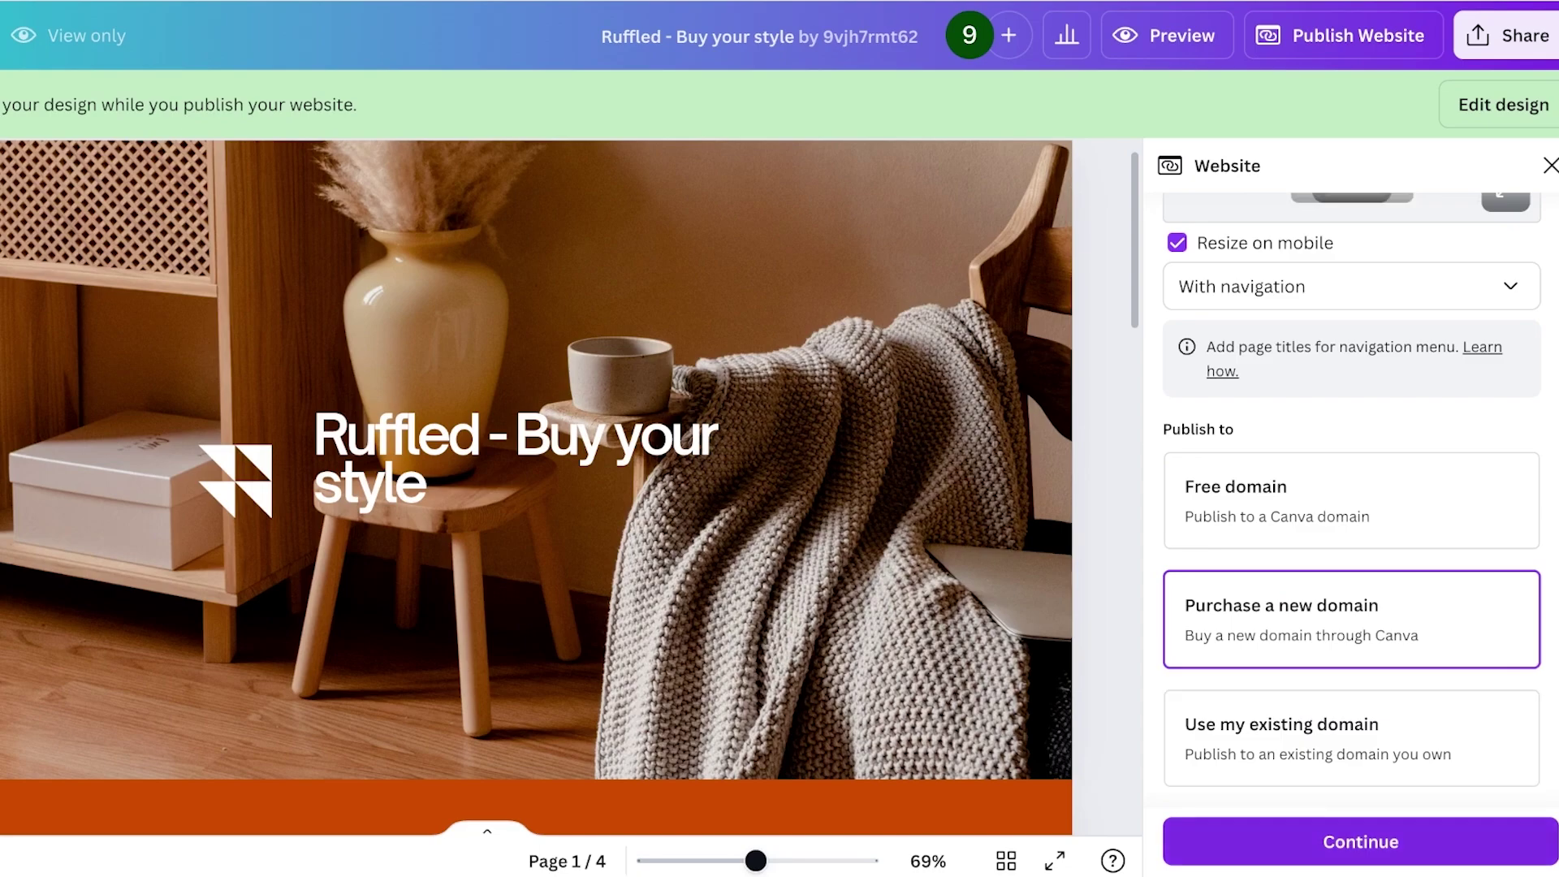
left_click(1361, 842)
- Search the available domains for "ruffles" and browse the suggested domains with their yearly prices
left_click(1265, 404)
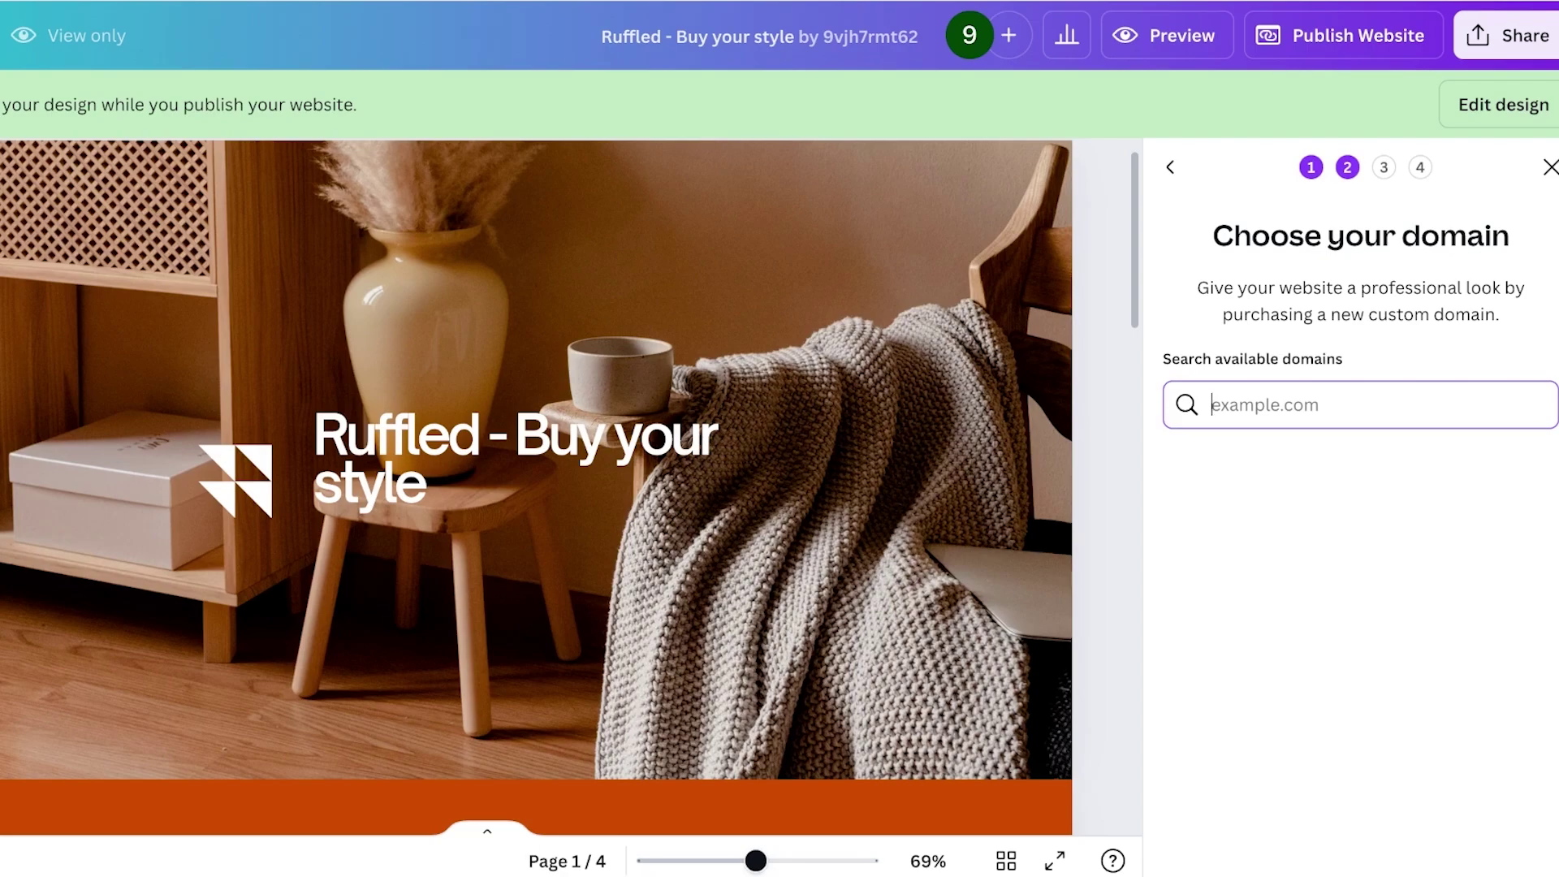
type("ruffles")
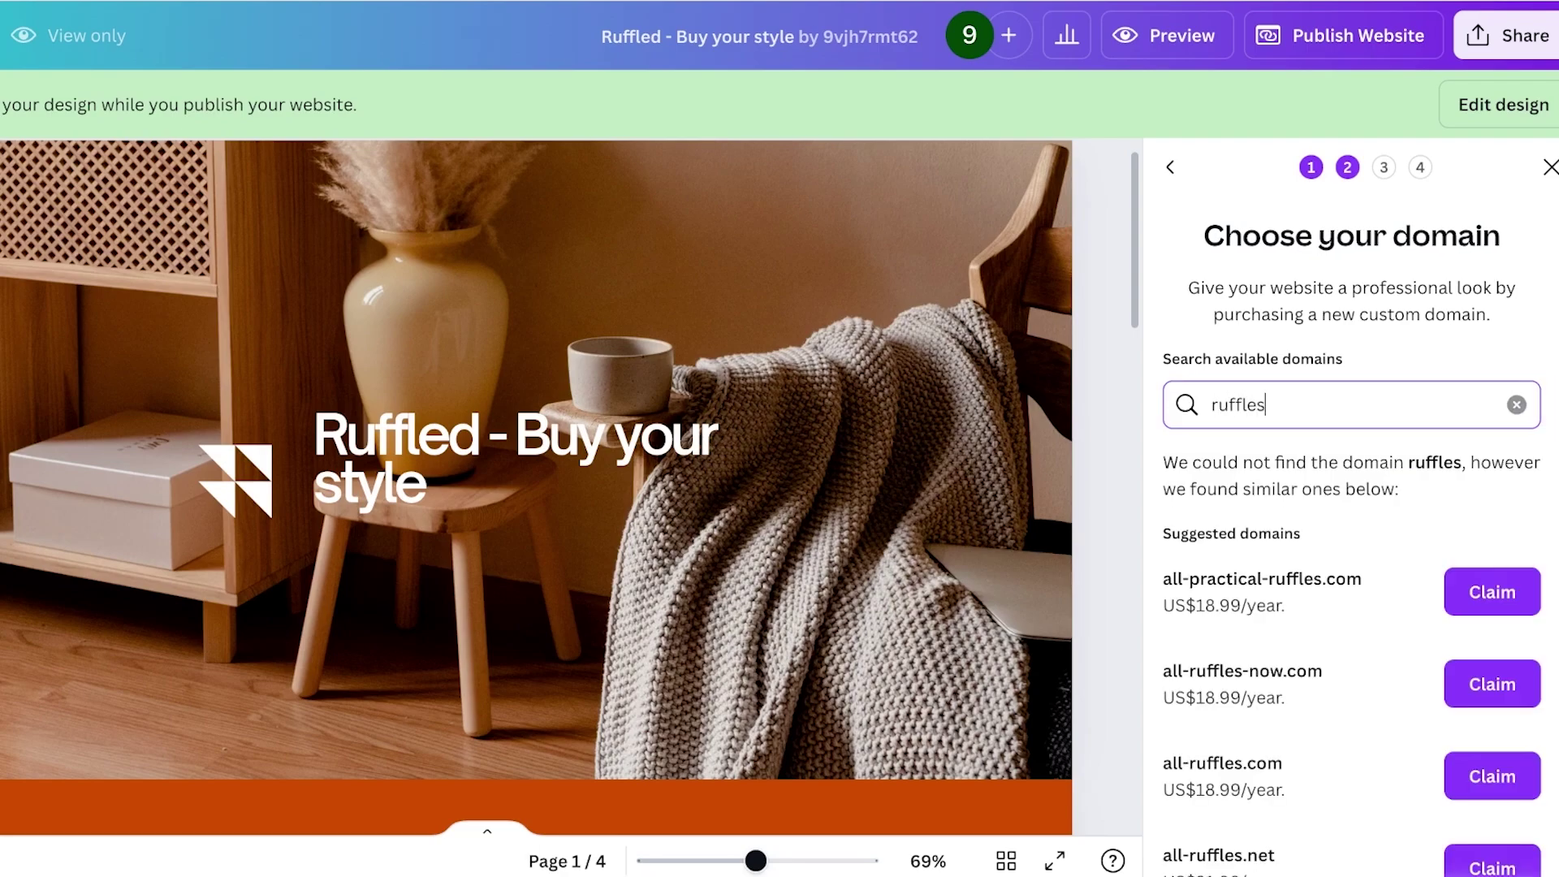
scroll(1353, 528, "down", 15)
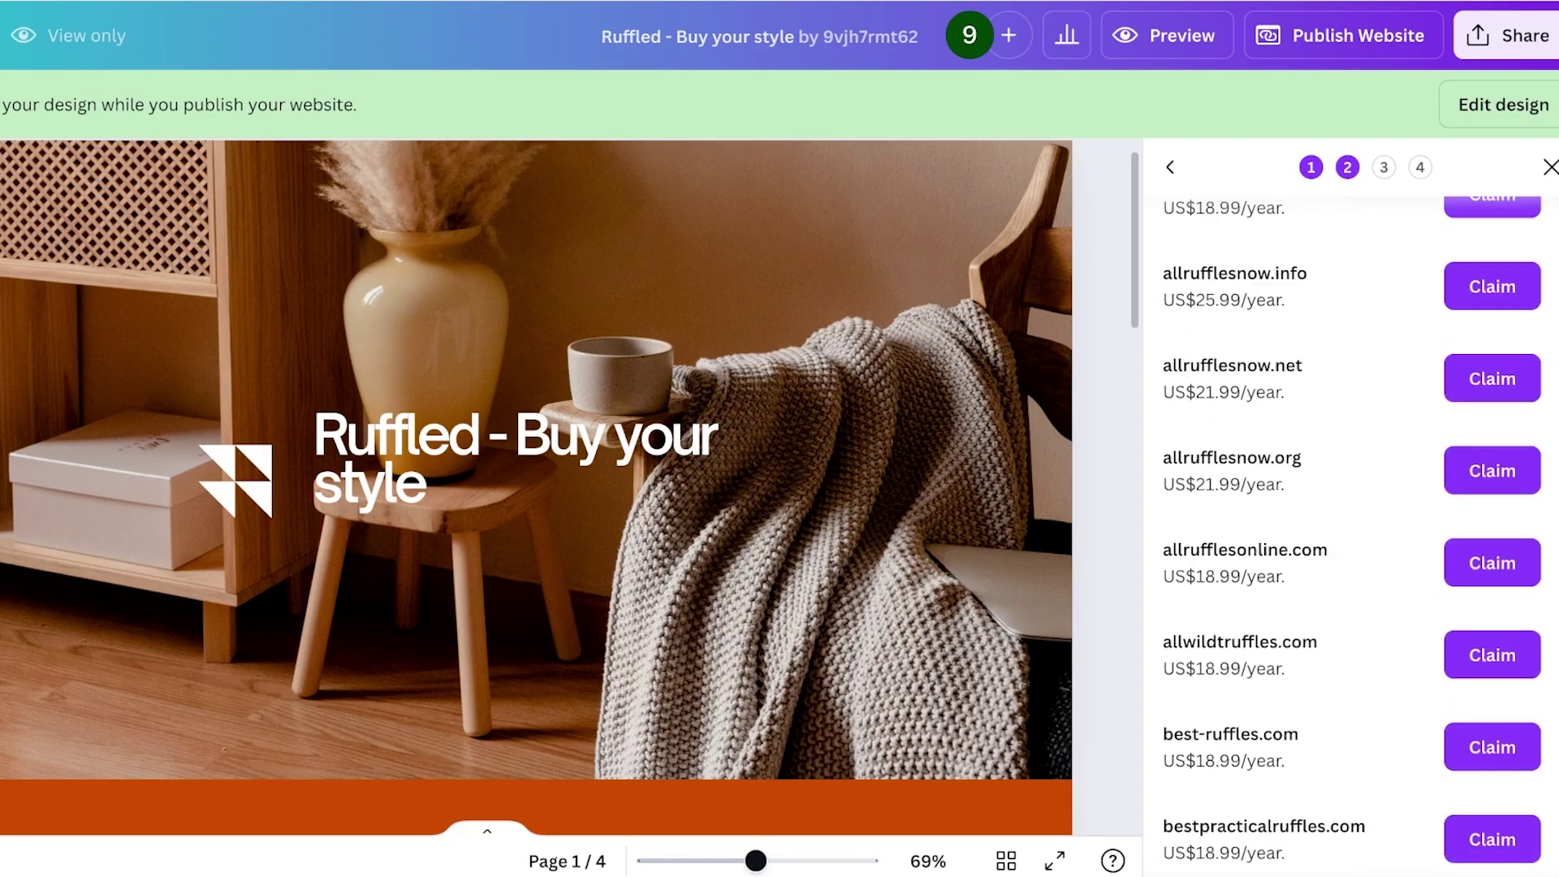
scroll(1352, 528, "up", 15)
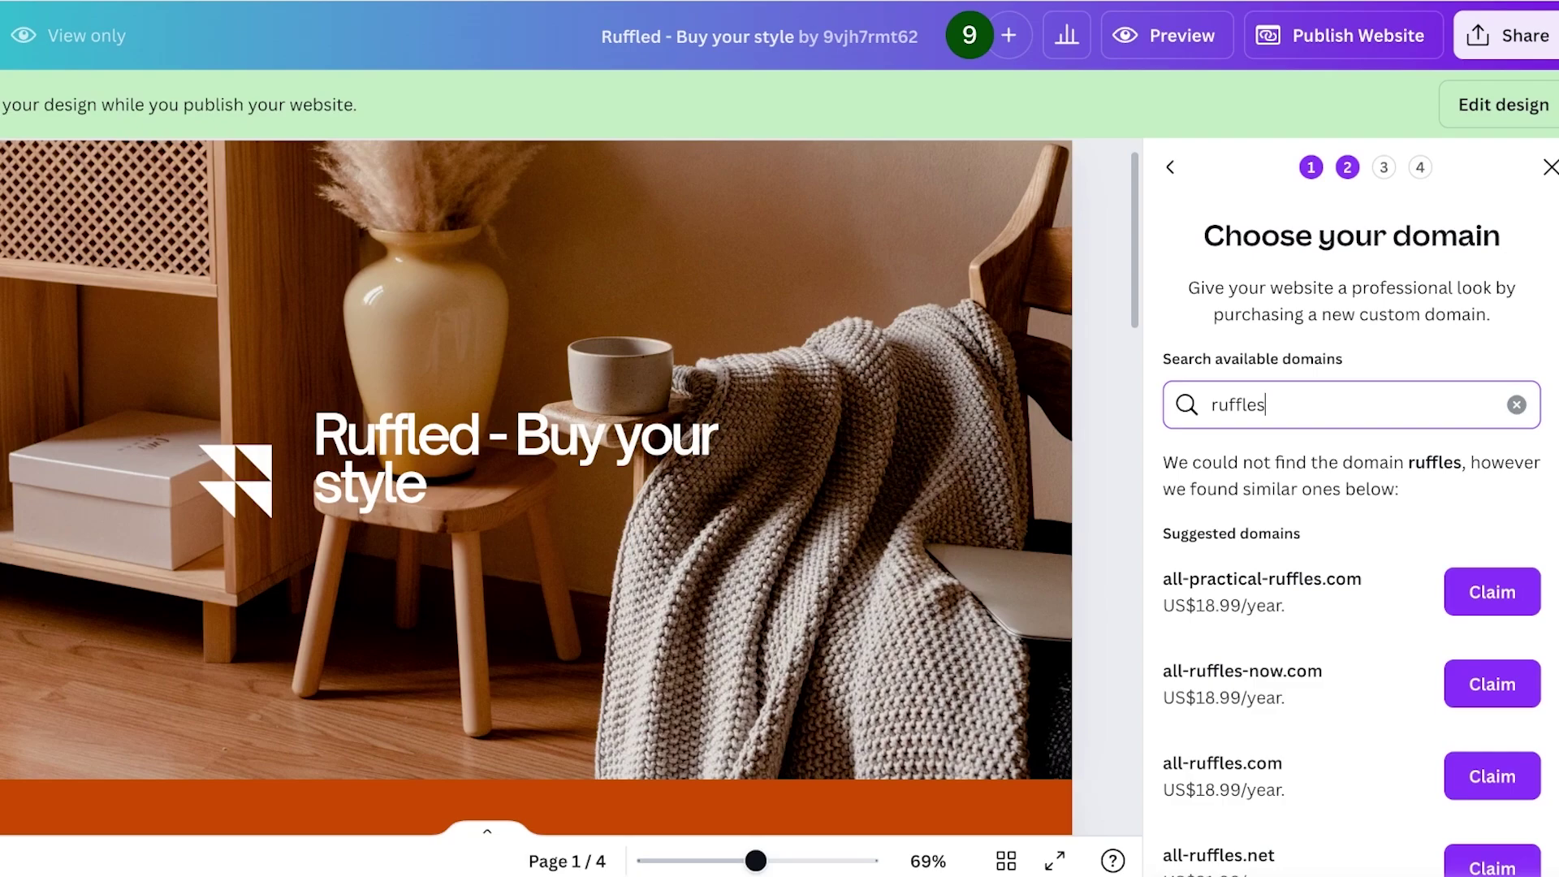
scroll(1352, 528, "down", 10)
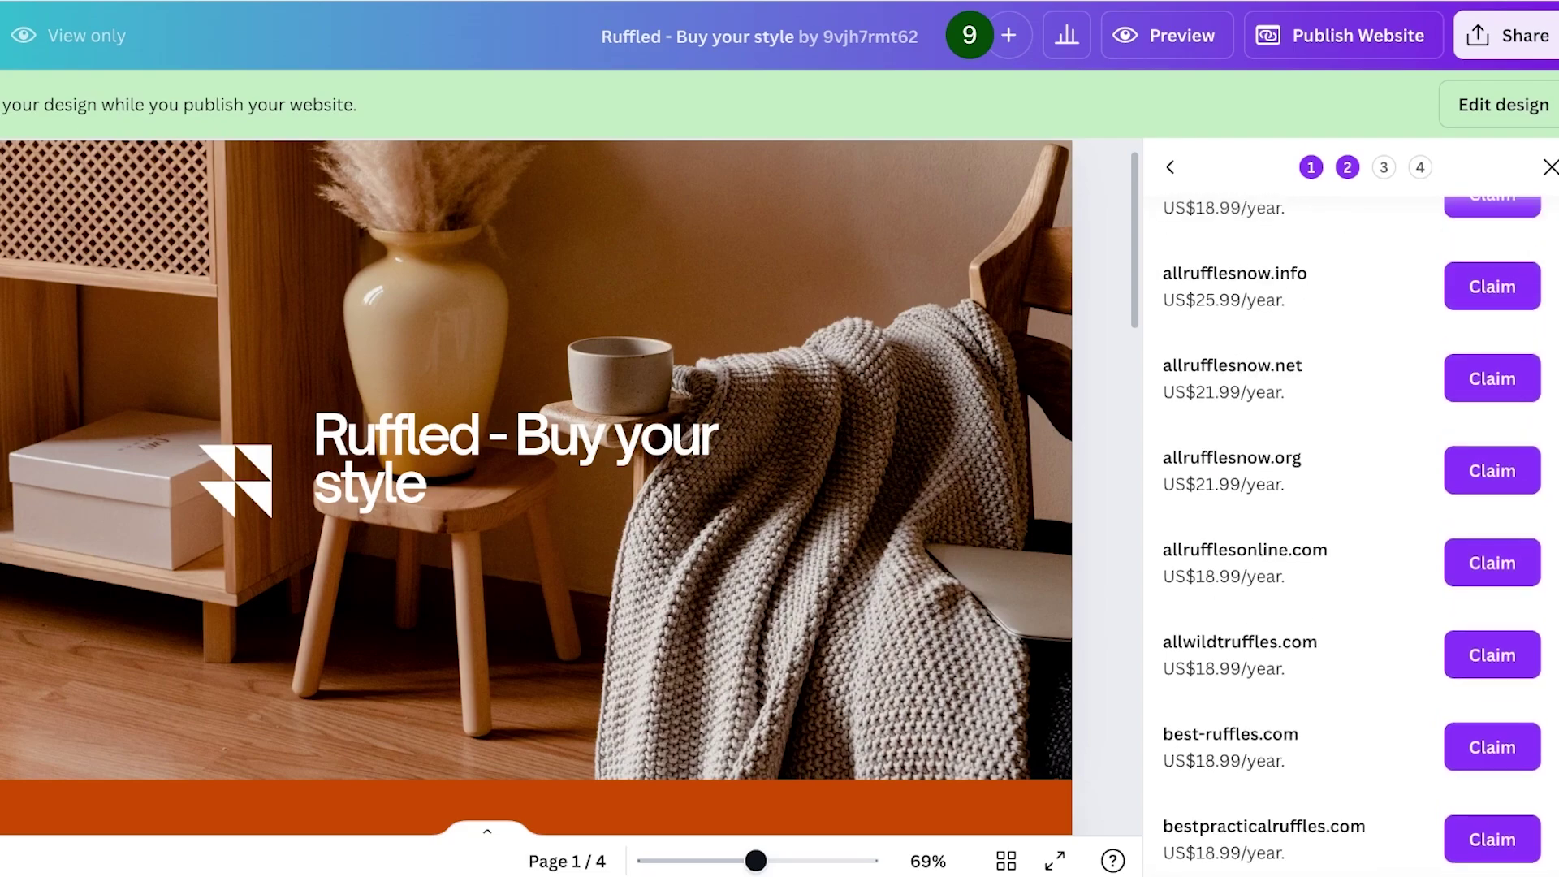
scroll(1353, 528, "up", 10)
- Change the domain search to "ruffled" and browse the offered domains and their yearly prices
key("BackSpace")
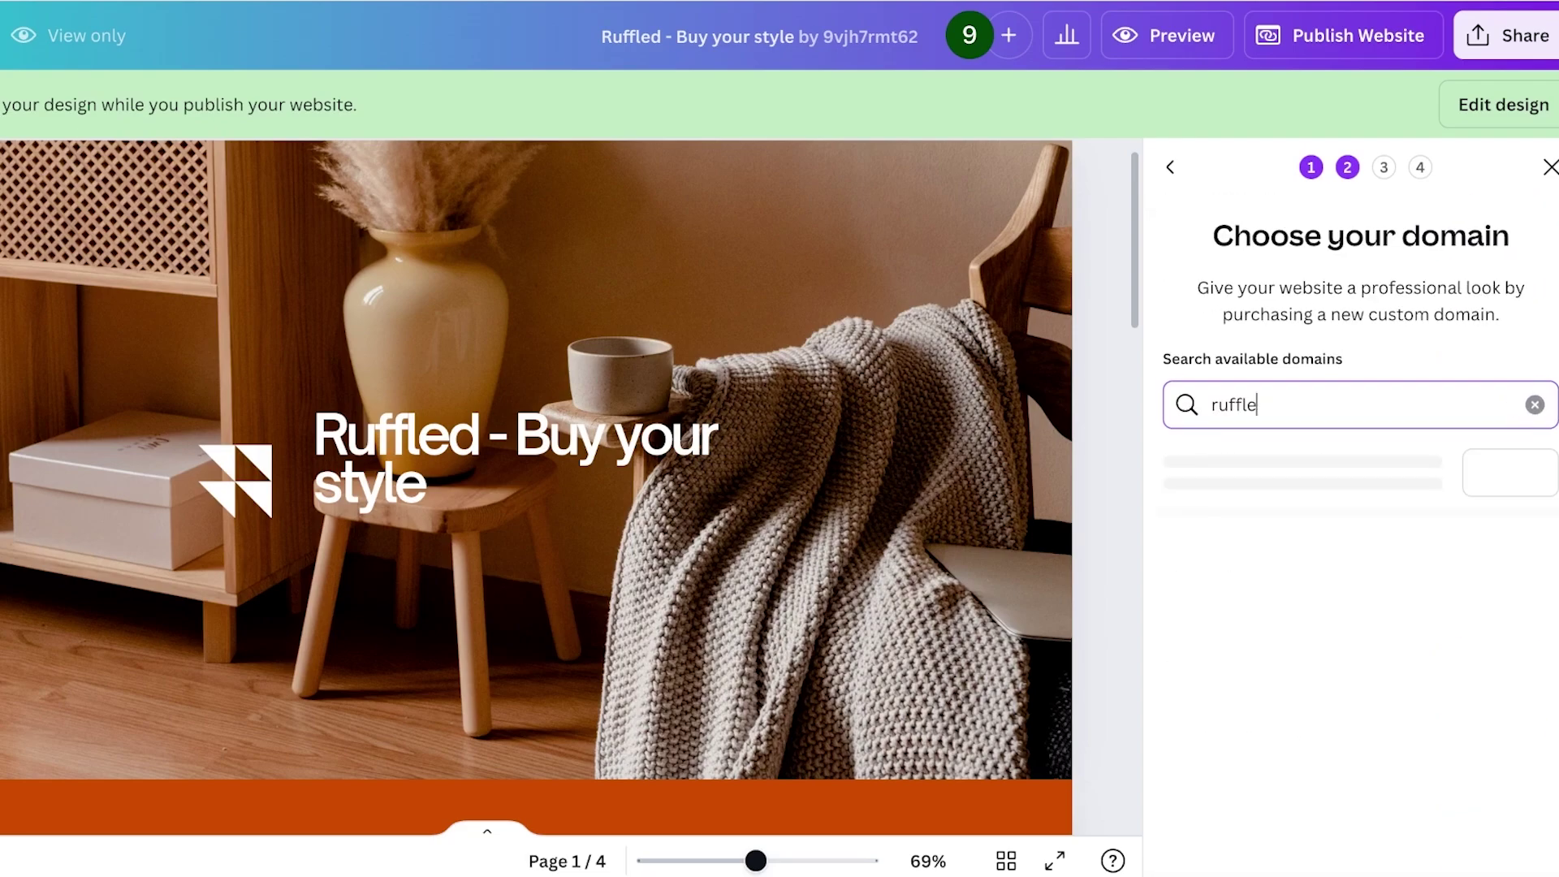
type("d")
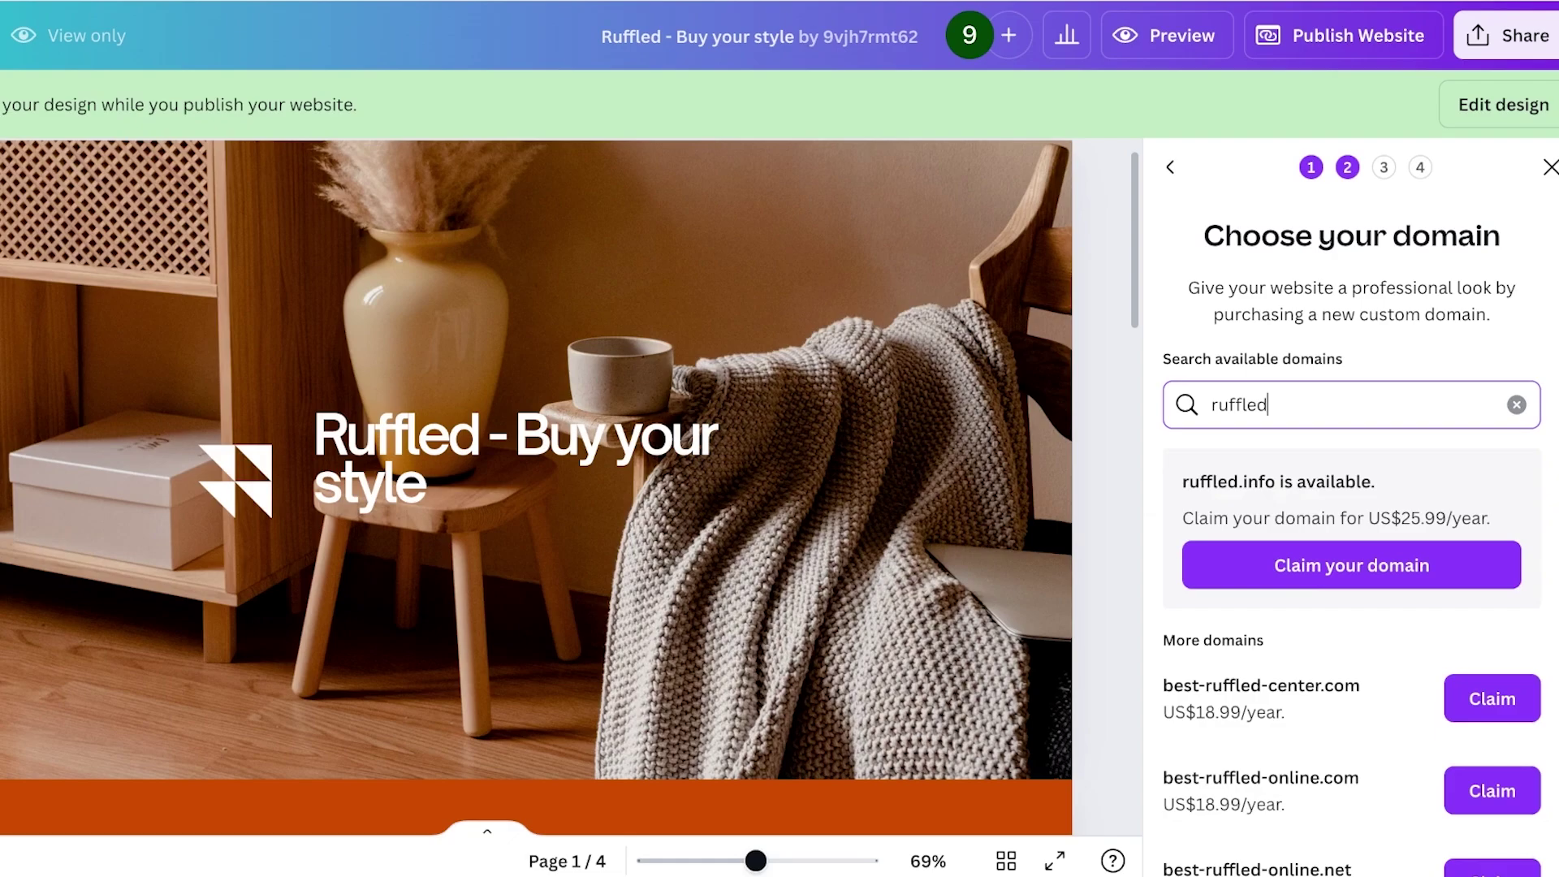
scroll(1353, 528, "down", 5)
scroll(1352, 528, "up", 5)
scroll(1353, 536, "down", 2)
scroll(1352, 536, "down", 8)
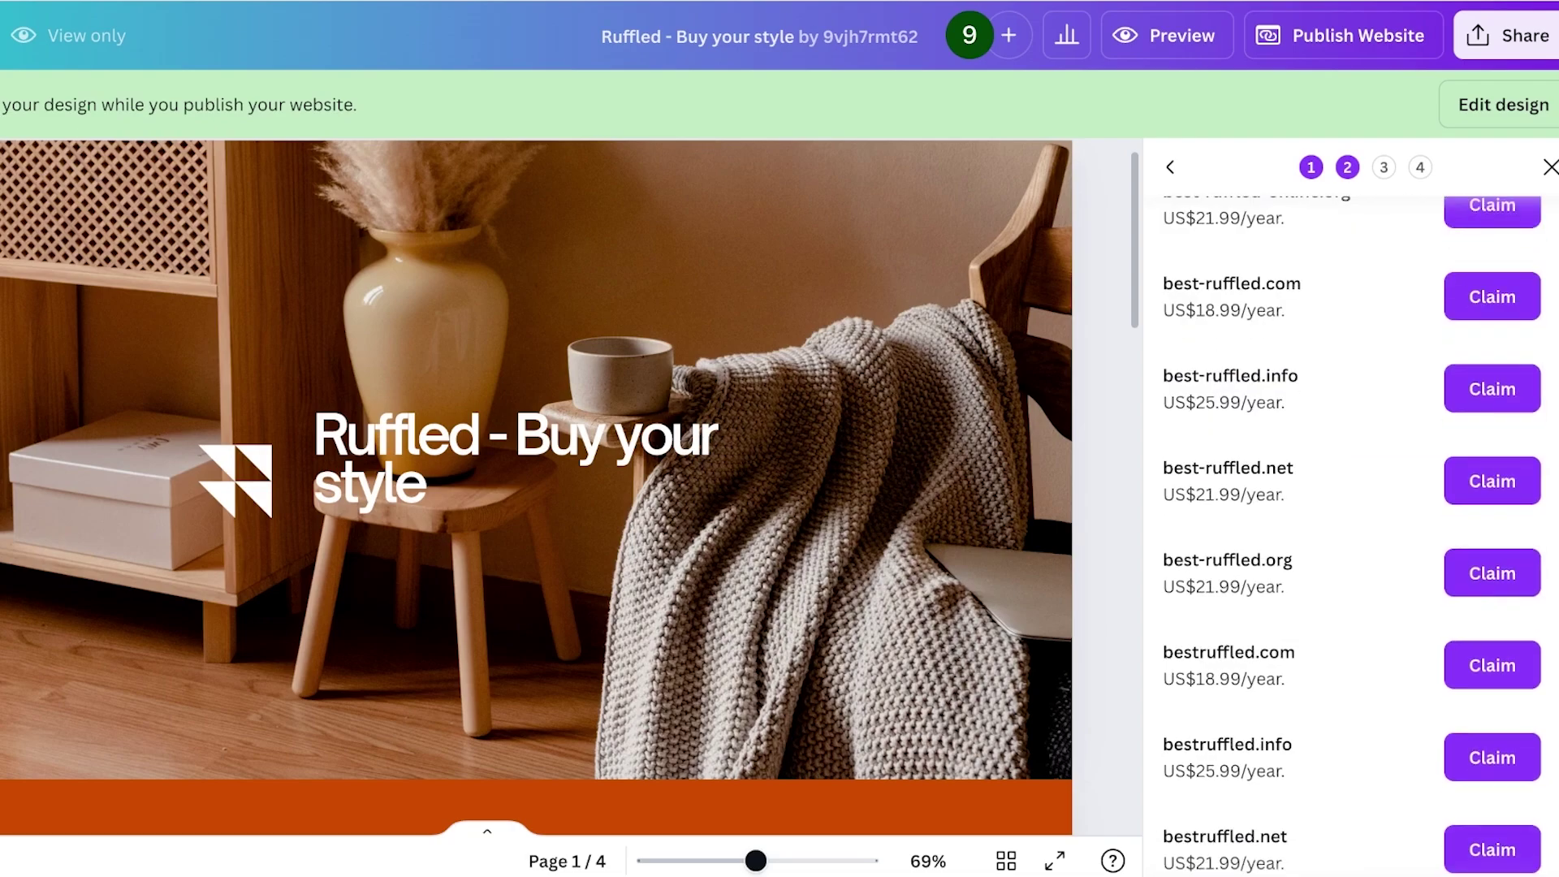
scroll(1352, 536, "up", 10)
- Search for the domain ruffled.com and look through the suggested alternatives
type(".vo")
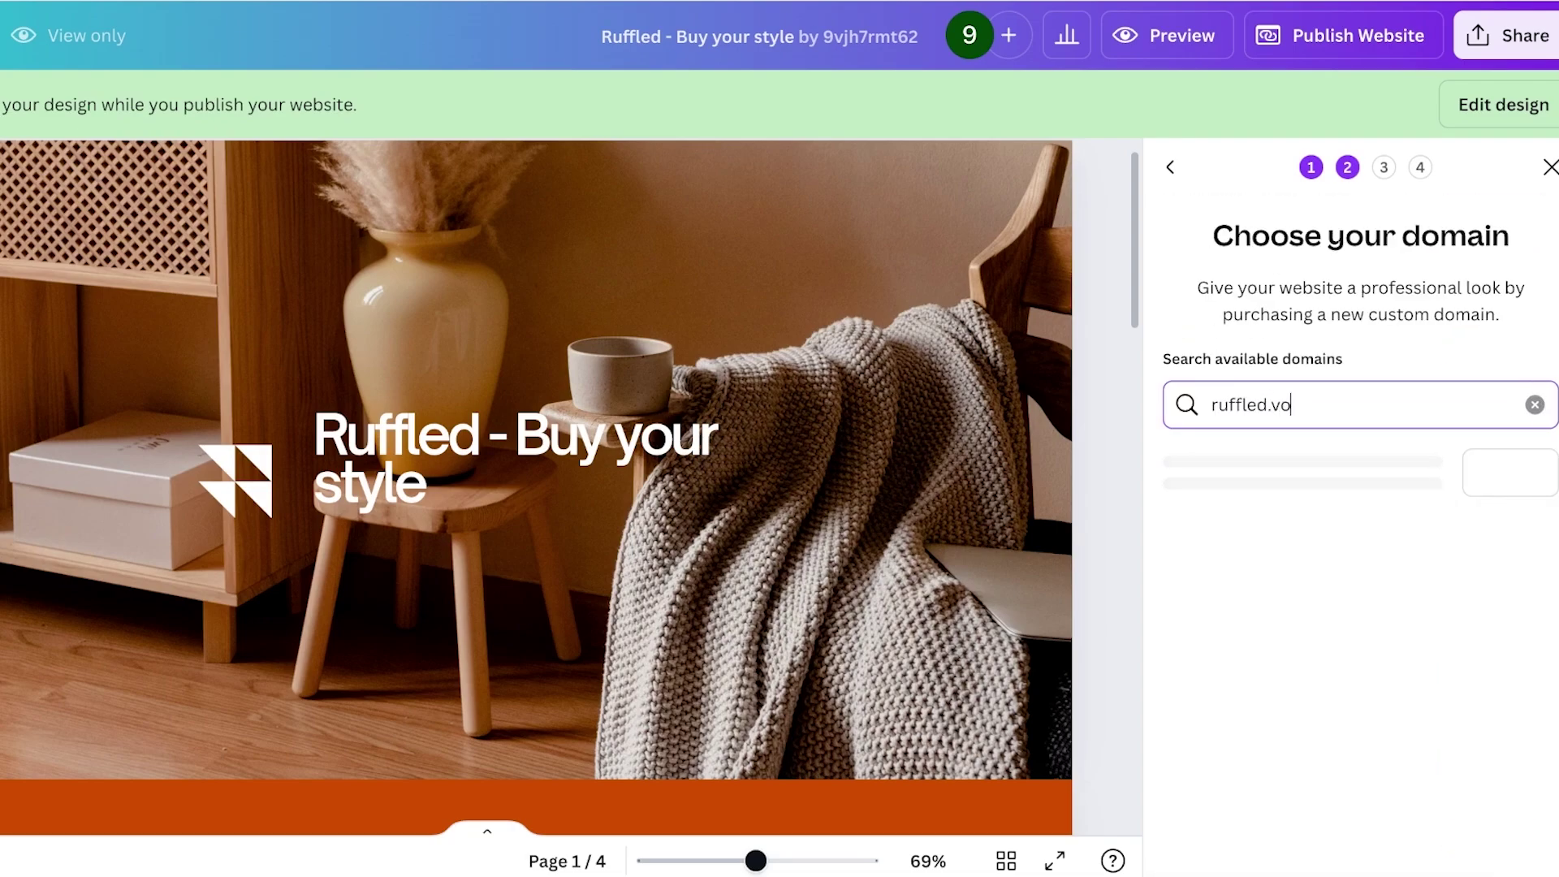
key("BackSpace")
key("BackSpace")
type("com")
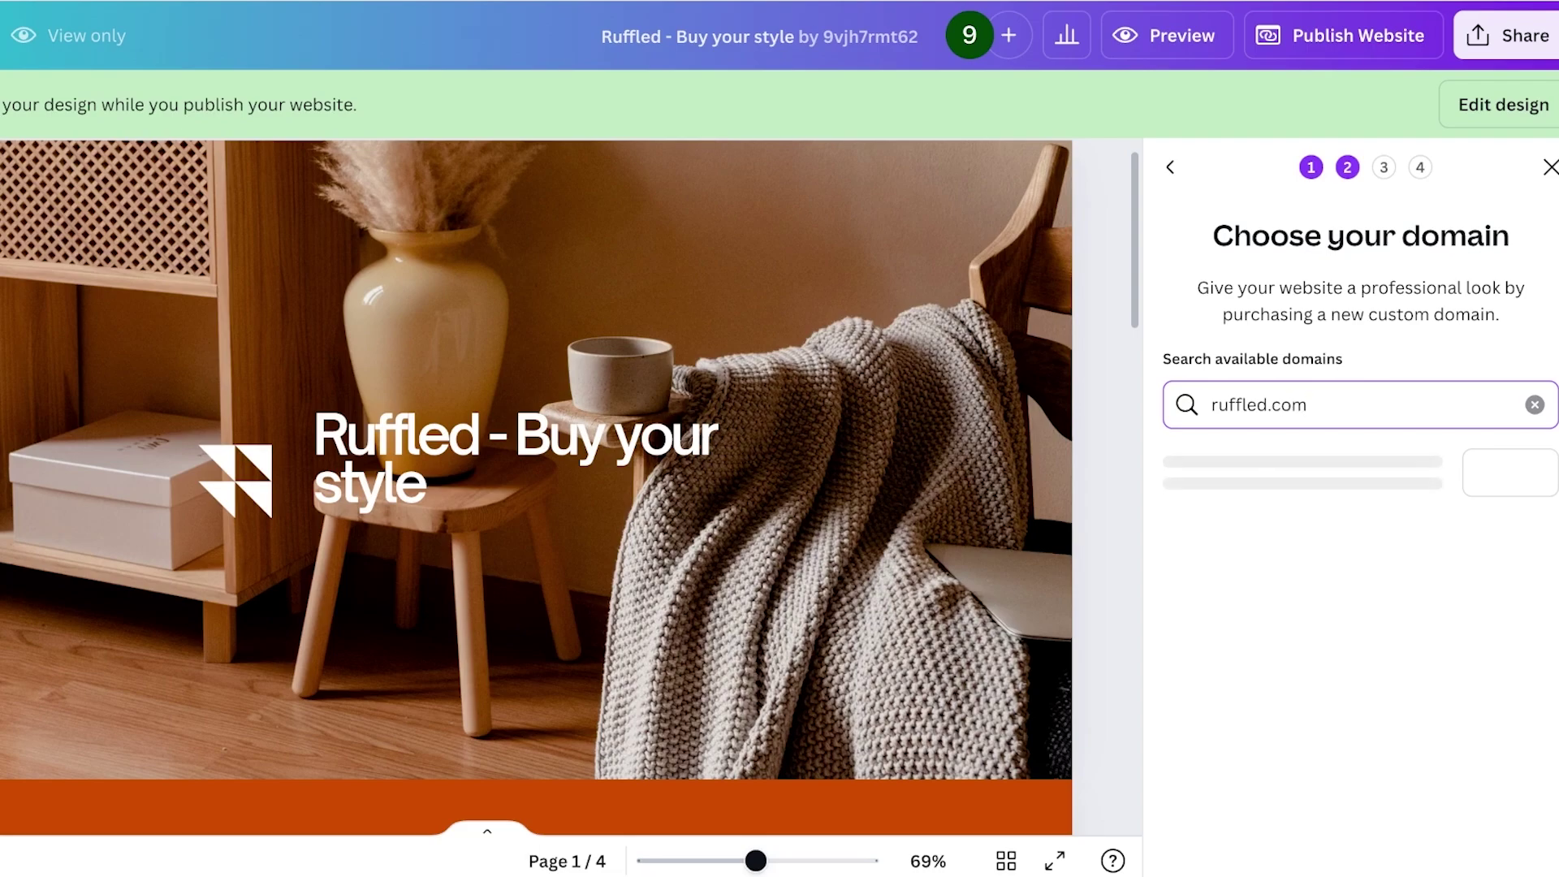
scroll(1352, 536, "down", 4)
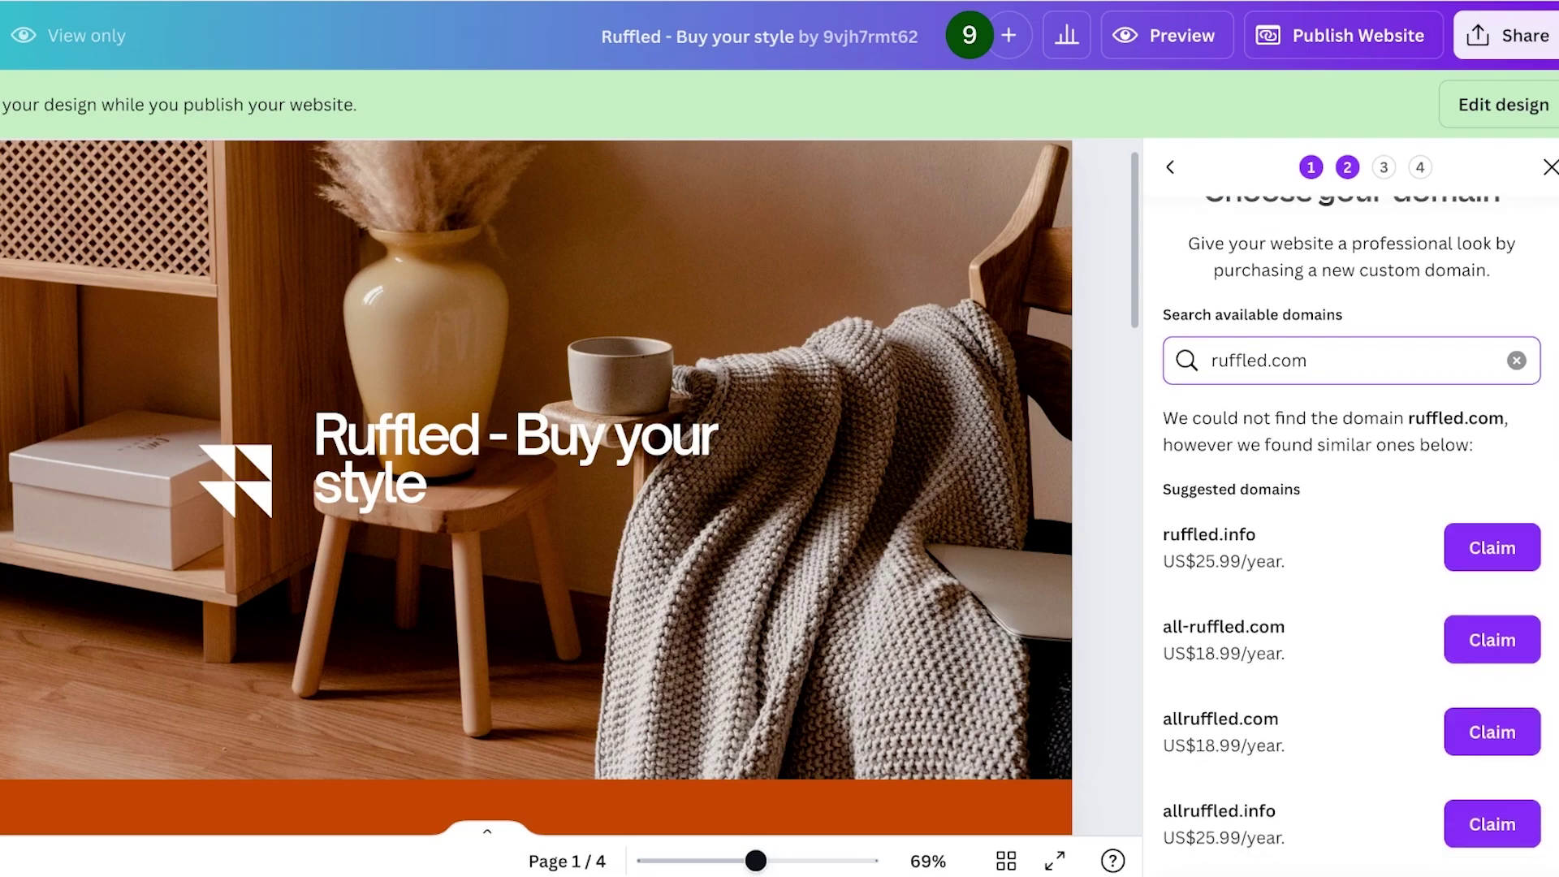
scroll(1352, 536, "down", 10)
scroll(1352, 536, "up", 15)
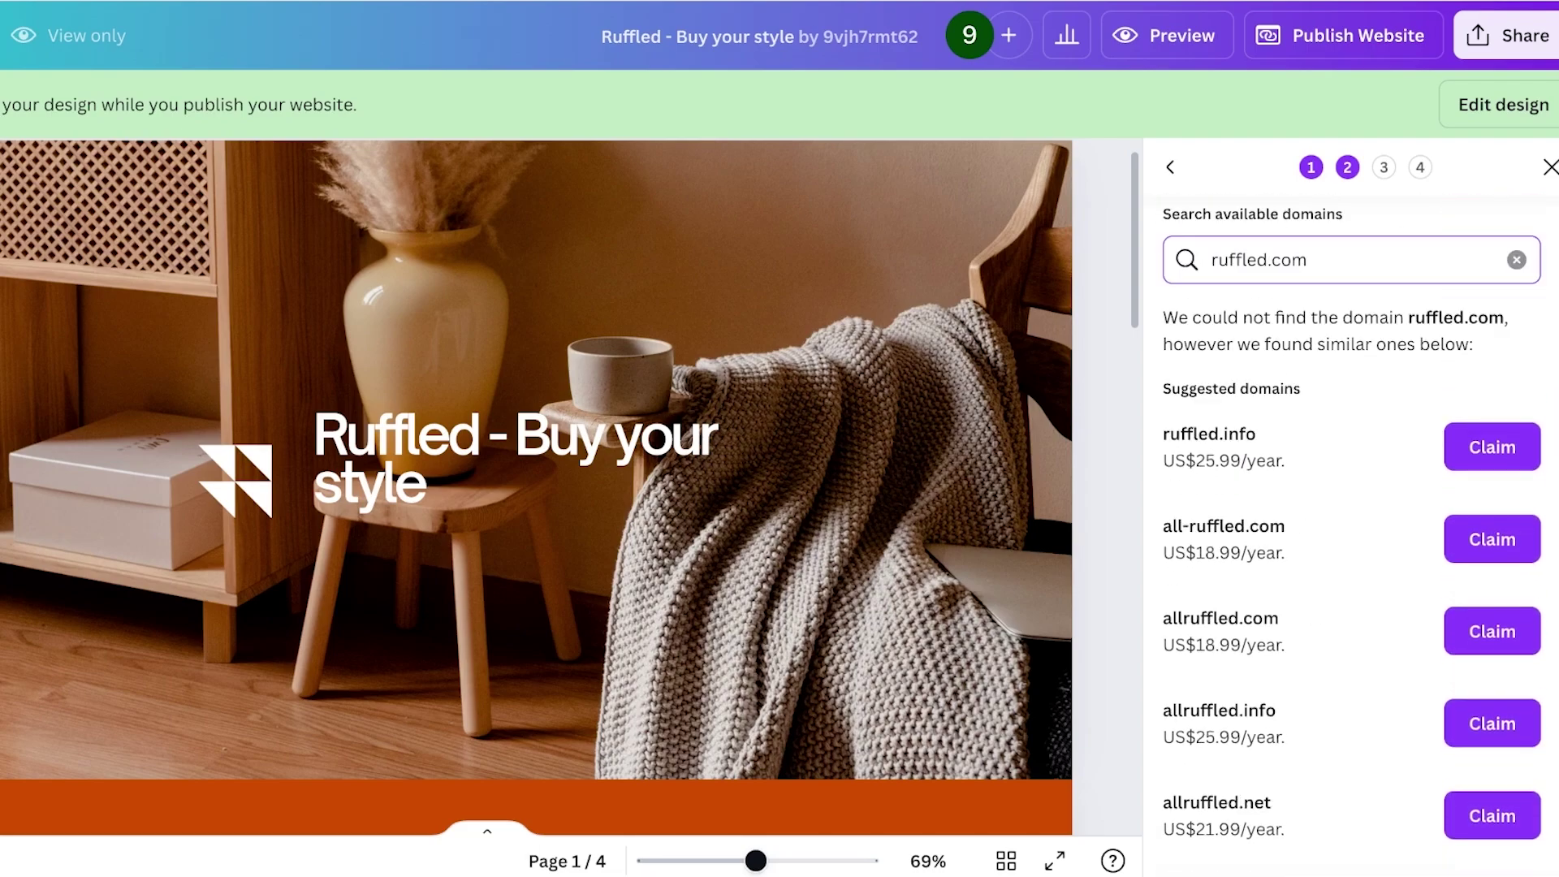